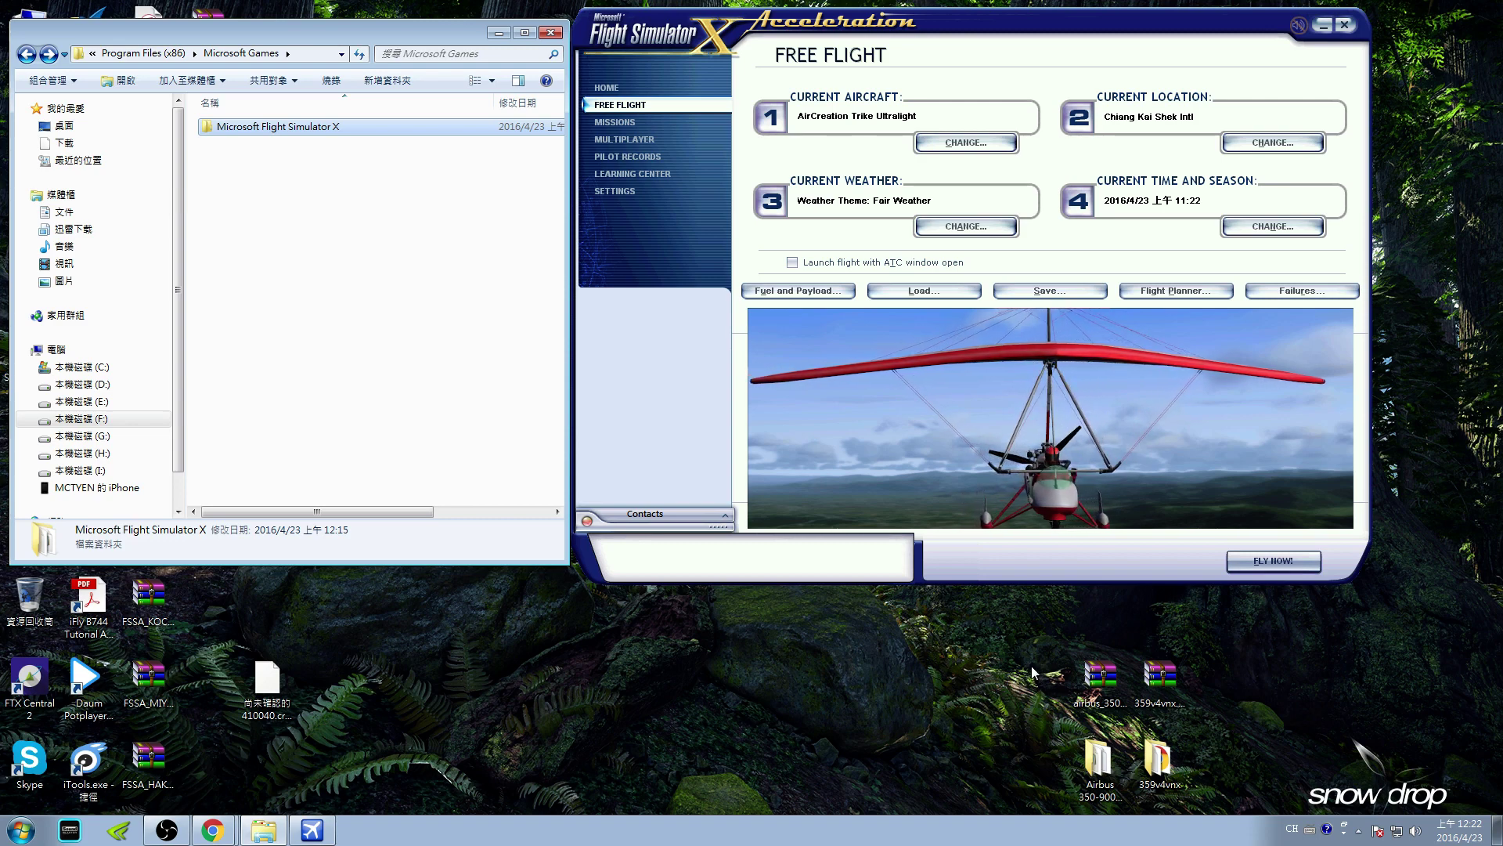
Open the extracted Airbus 350-900 XWB - V.4 folder from the desktop and place its window beside the Microsoft Games folder.
{"action": "left_click", "coordinate": [1110, 686]}
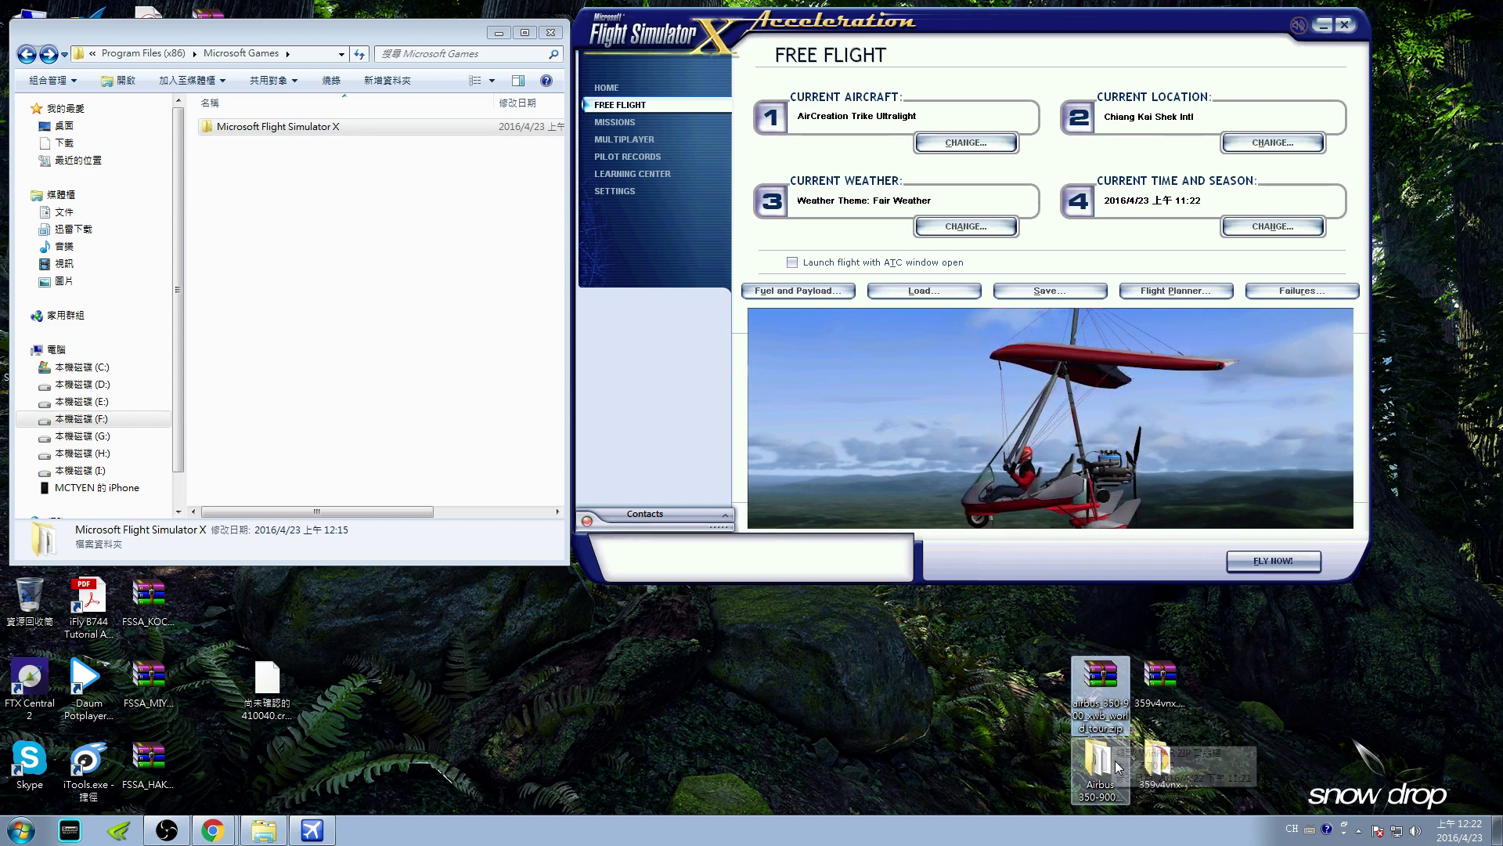
{"action": "left_click", "coordinate": [1216, 652]}
{"action": "left_click_drag", "start_coordinate": [1217, 652], "coordinate": [988, 716]}
{"action": "left_click", "coordinate": [1018, 724]}
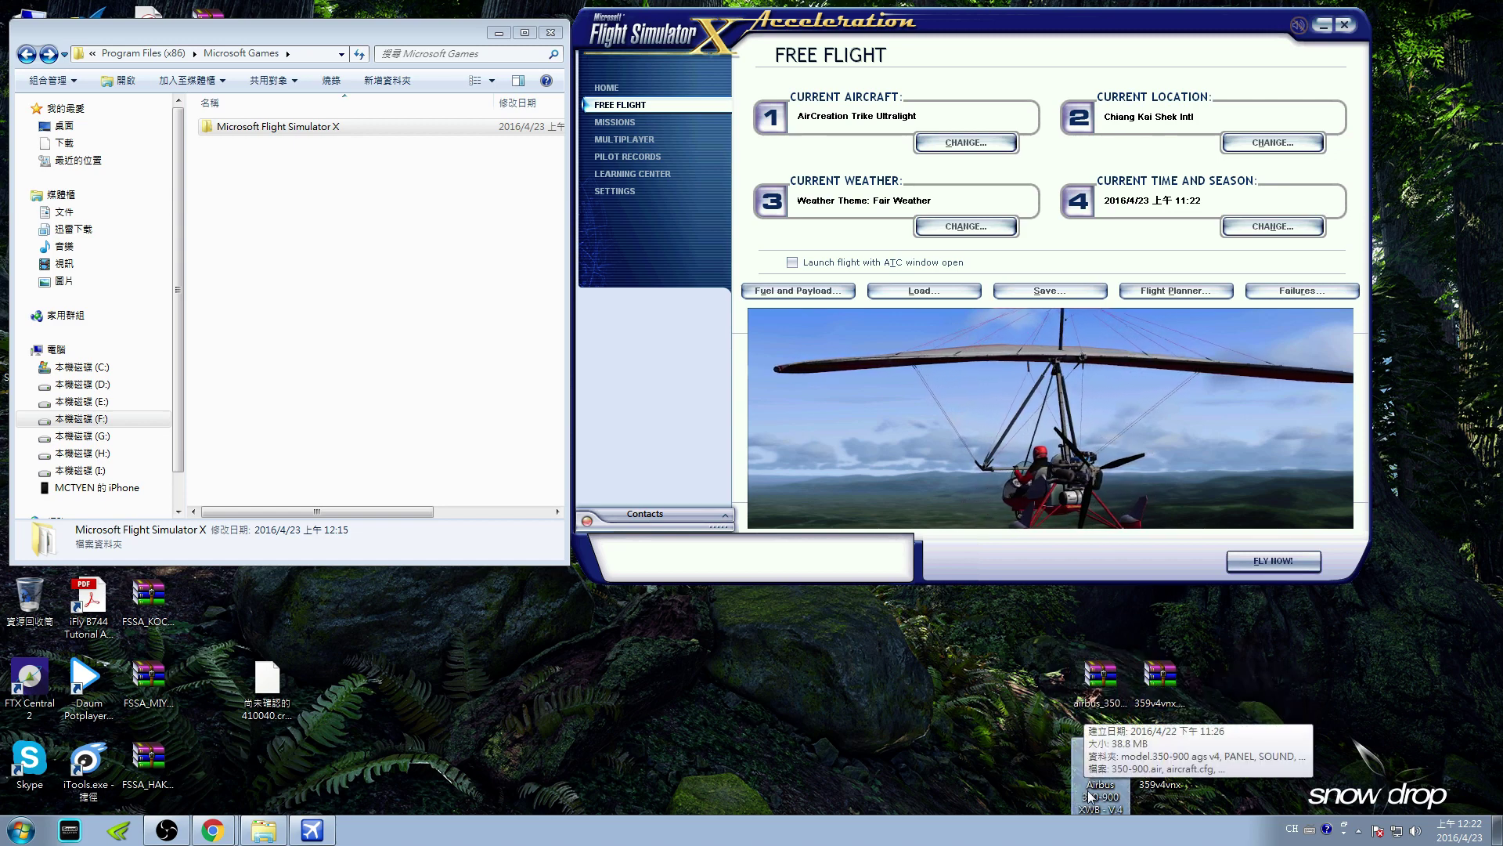
{"action": "double_click", "coordinate": [1095, 772]}
{"action": "left_click_drag", "start_coordinate": [245, 33], "coordinate": [800, 34]}
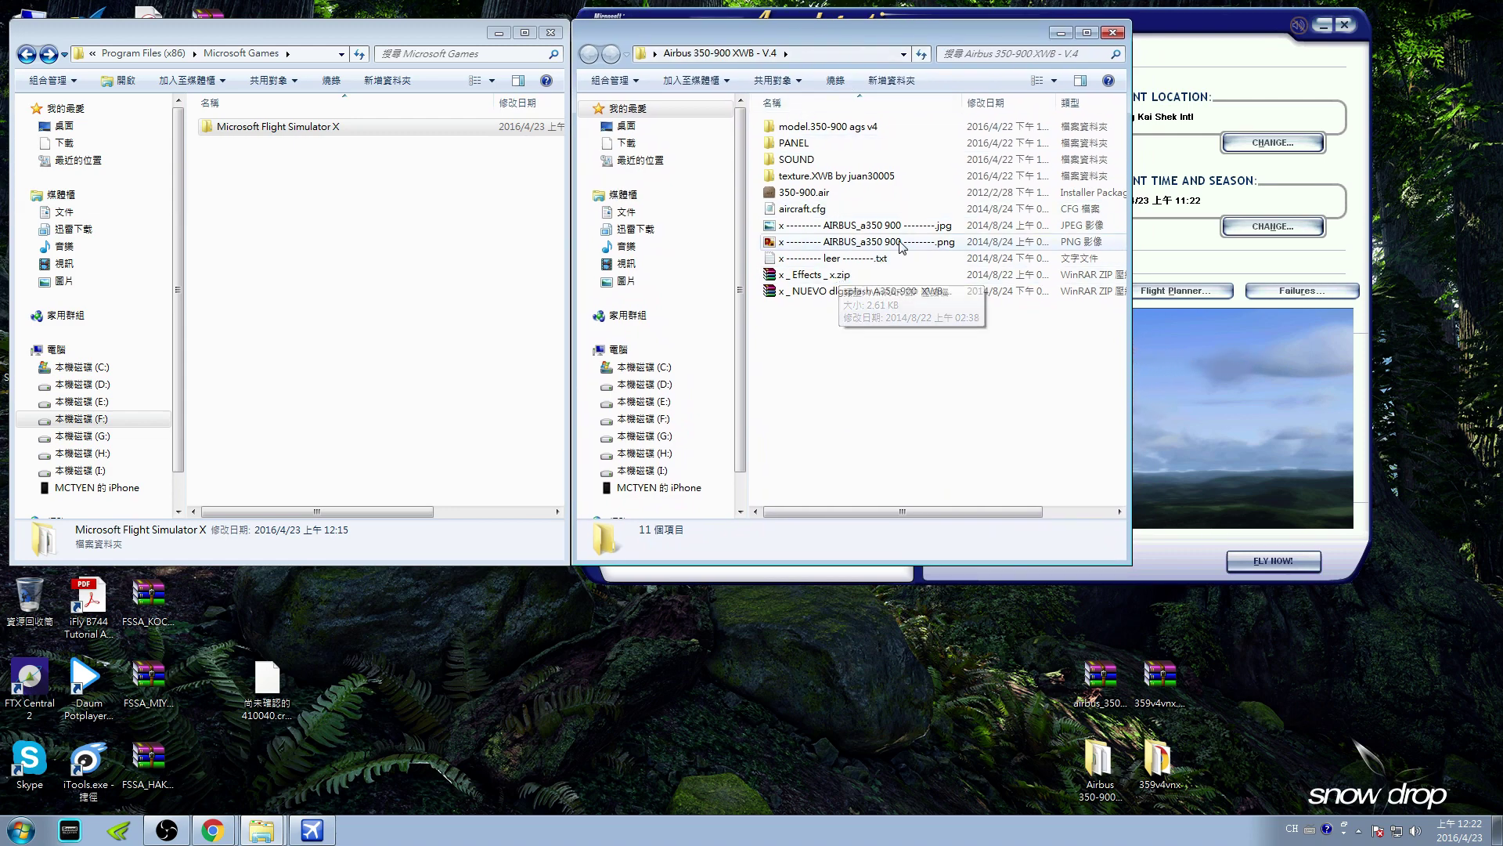
Browse into the Microsoft Flight Simulator X folder down to SimObjects and its Airplanes subfolder.
{"action": "left_click", "coordinate": [216, 219]}
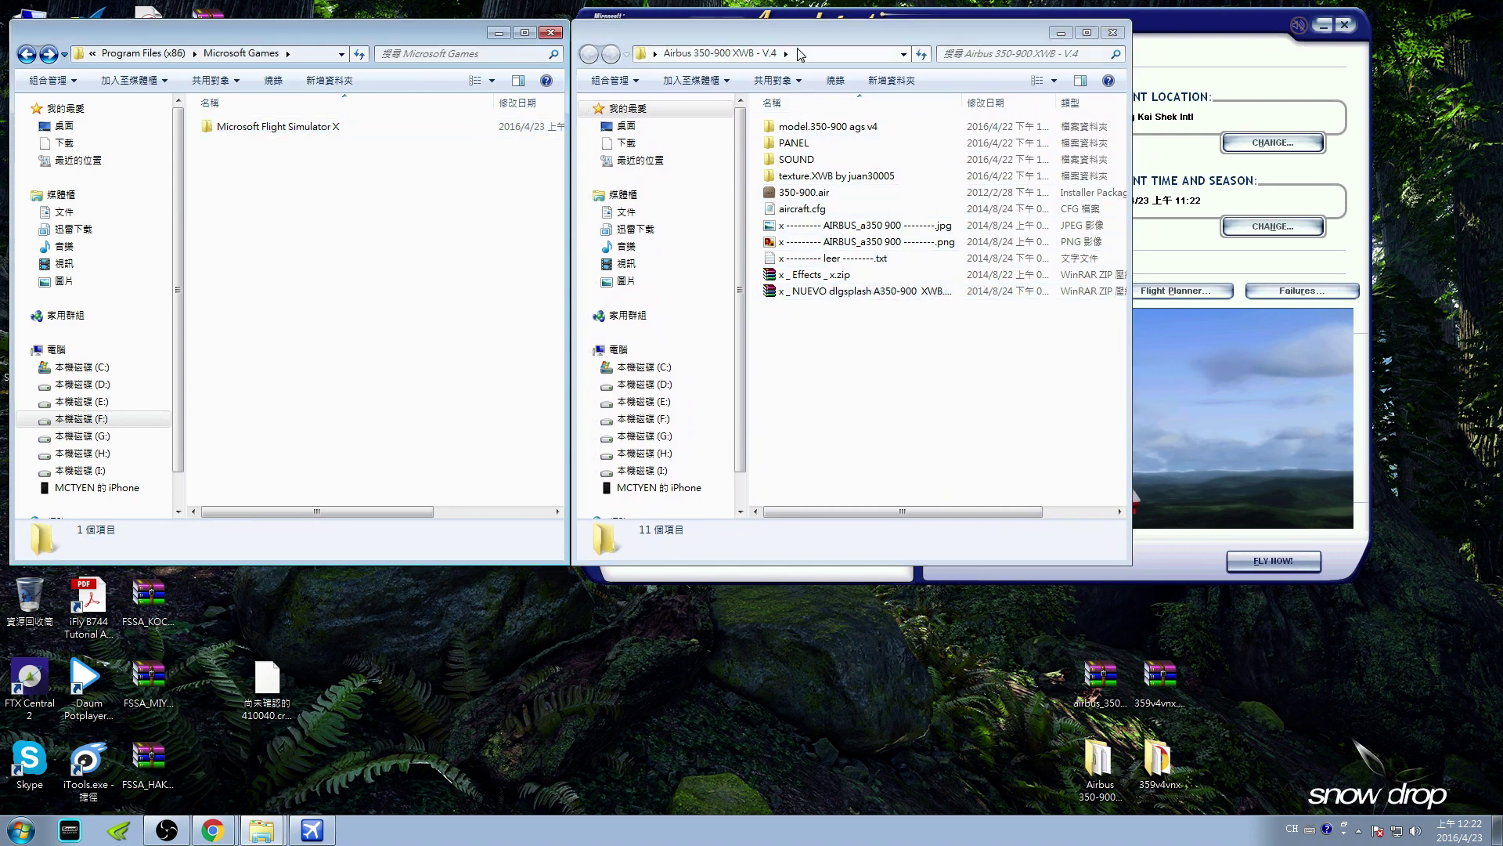
{"action": "double_click", "coordinate": [313, 127]}
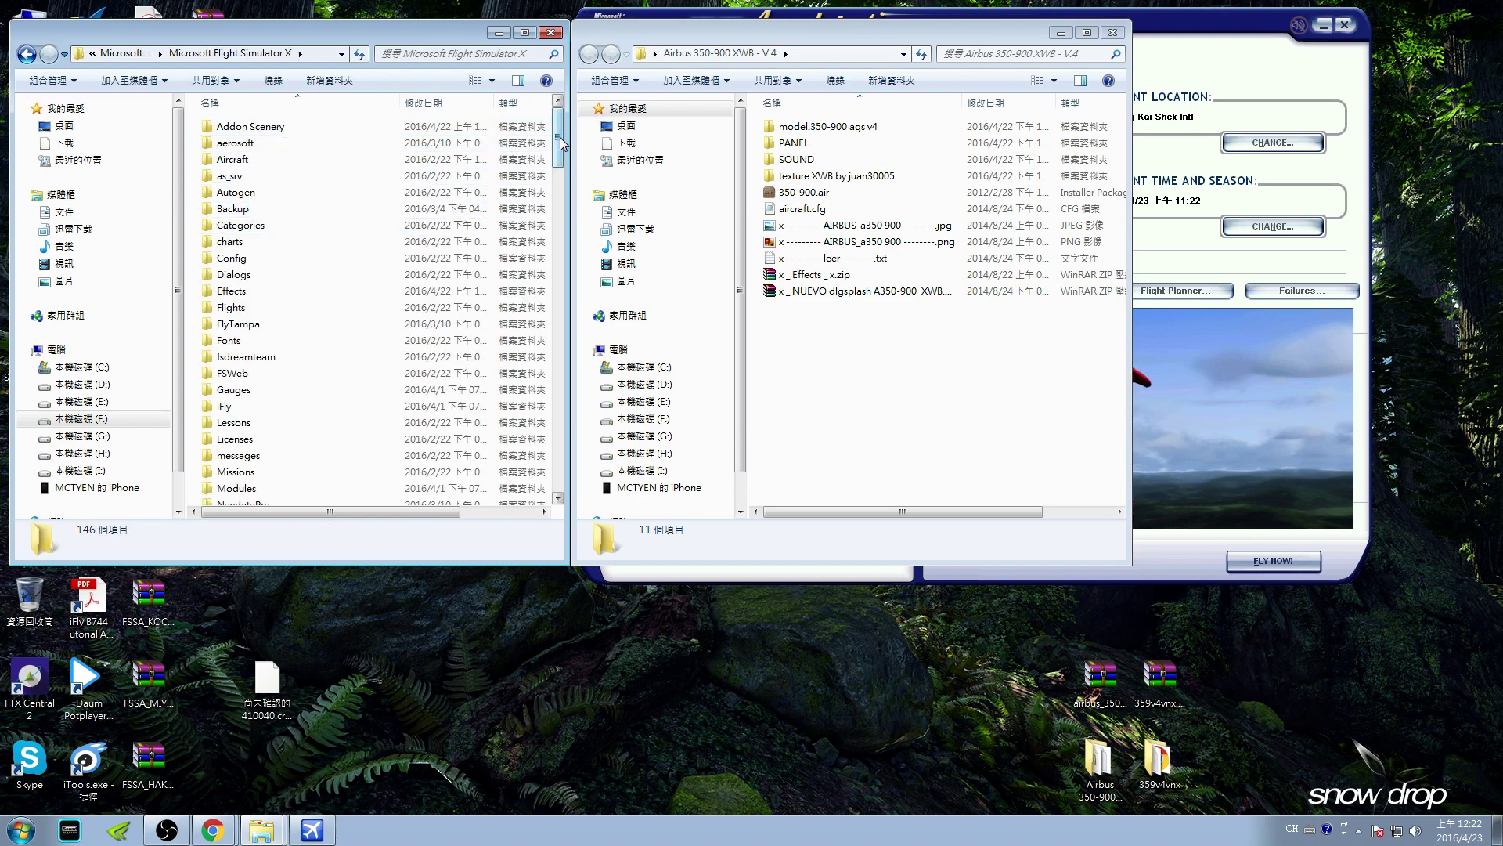
{"action": "left_click_drag", "start_coordinate": [558, 139], "coordinate": [555, 214]}
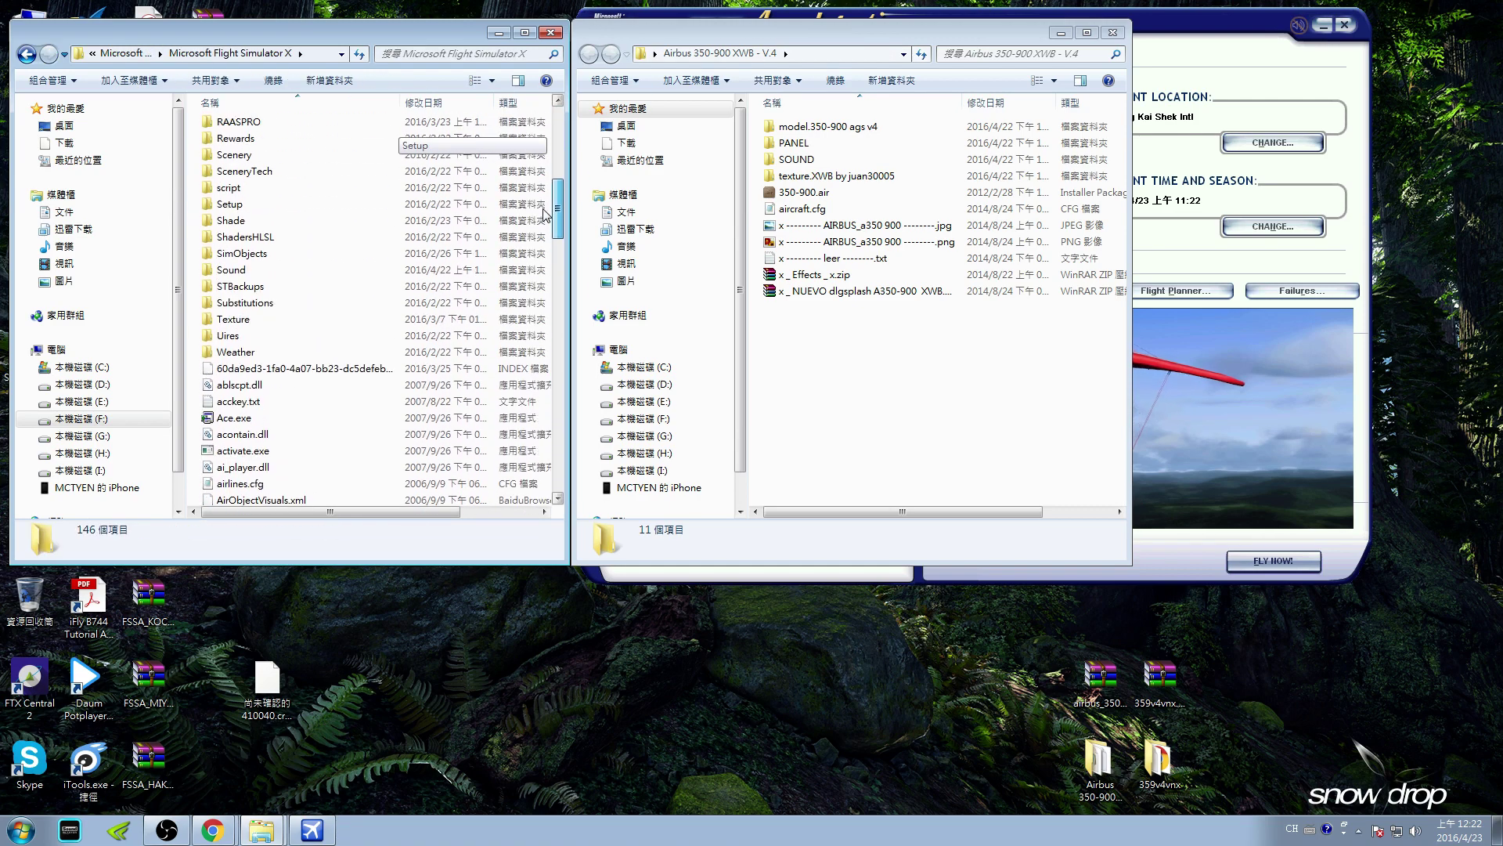
{"action": "left_click", "coordinate": [267, 254]}
{"action": "double_click", "coordinate": [262, 256]}
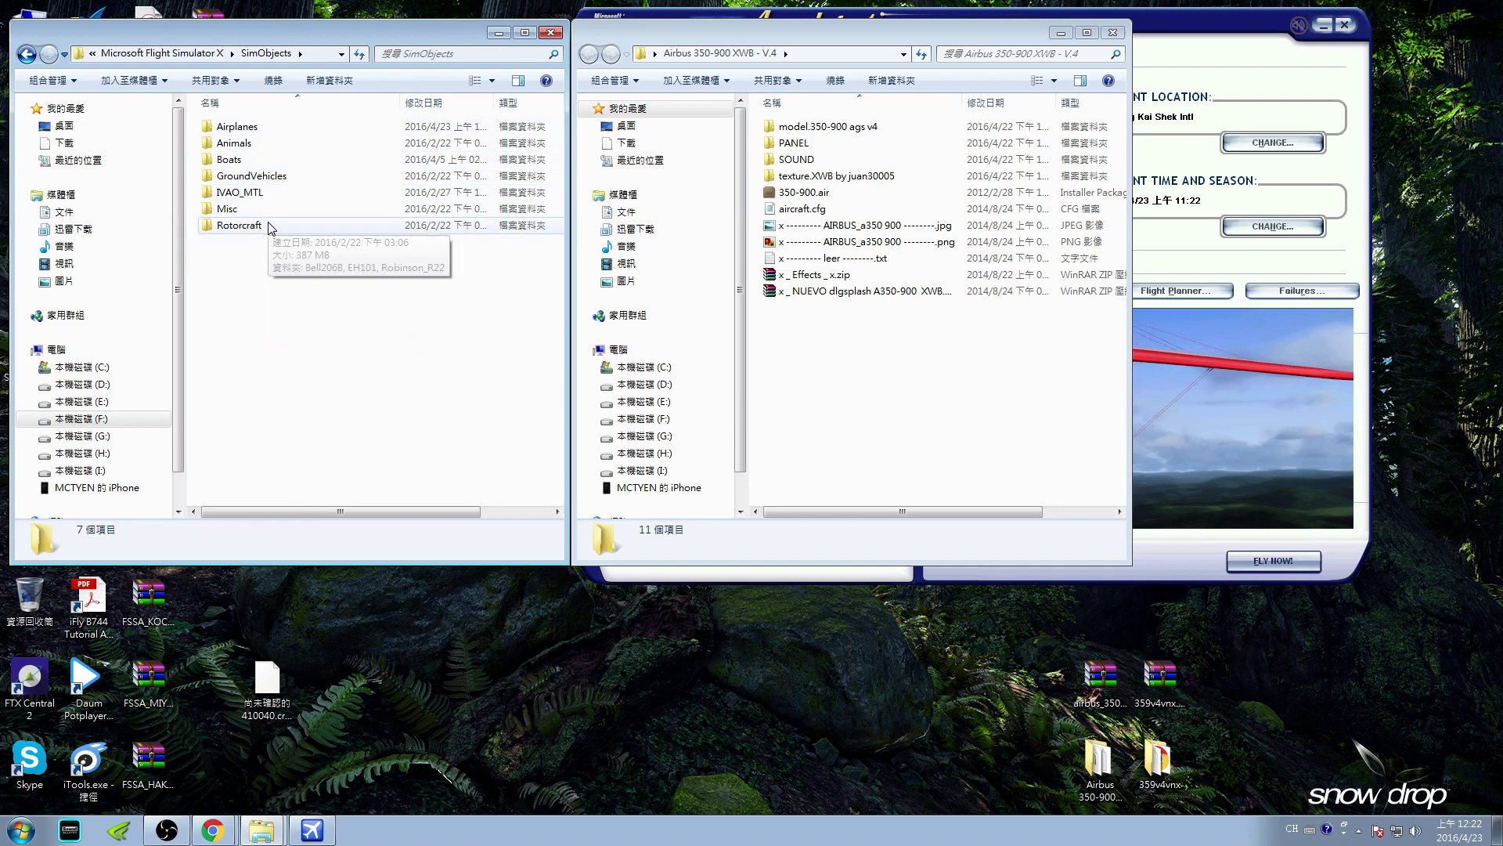
{"action": "left_click", "coordinate": [258, 160]}
{"action": "left_click", "coordinate": [265, 178]}
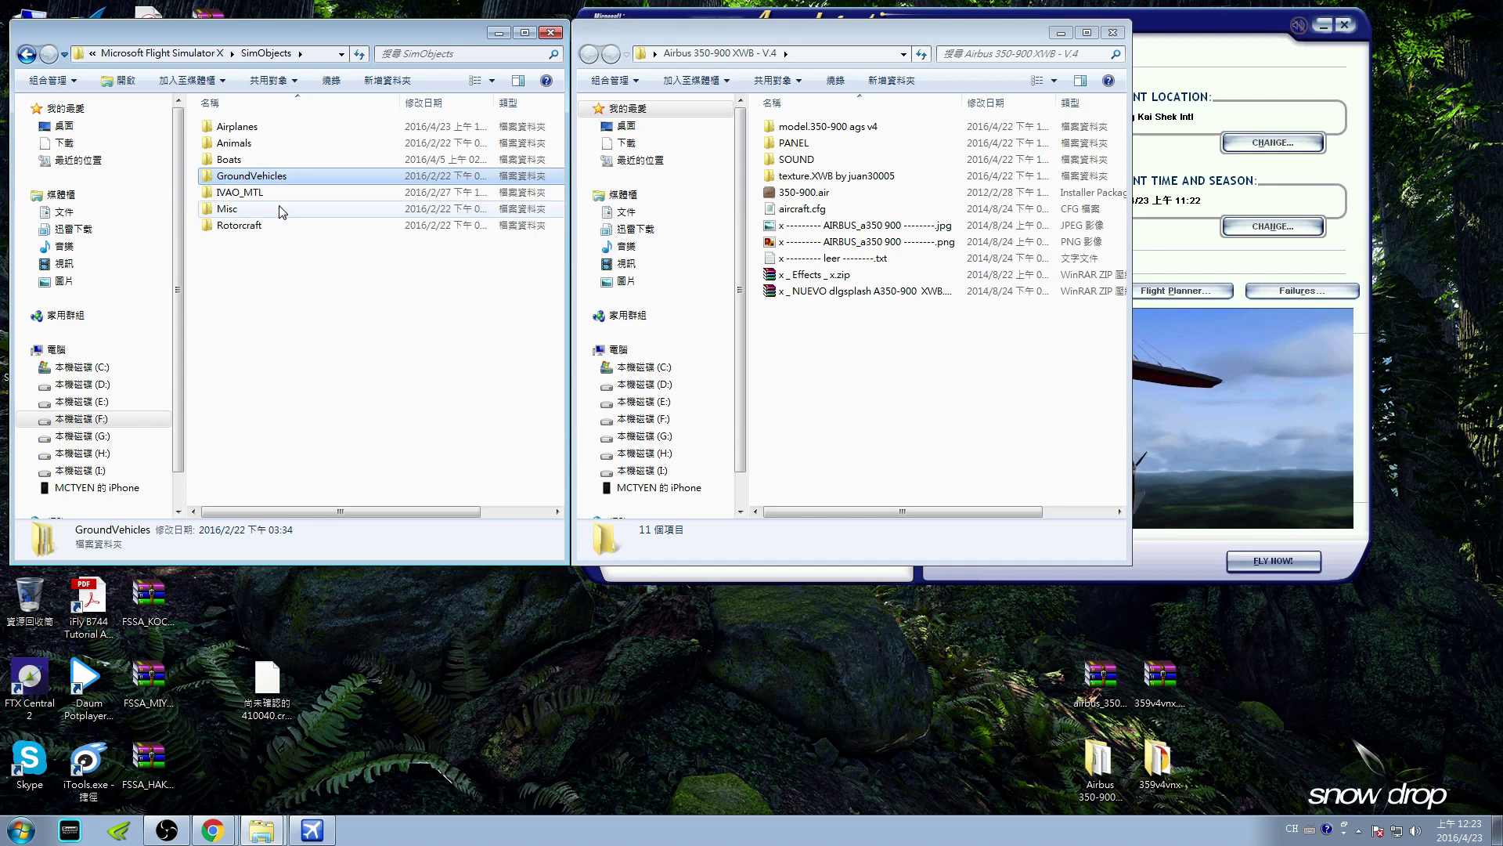
{"action": "left_click", "coordinate": [262, 227]}
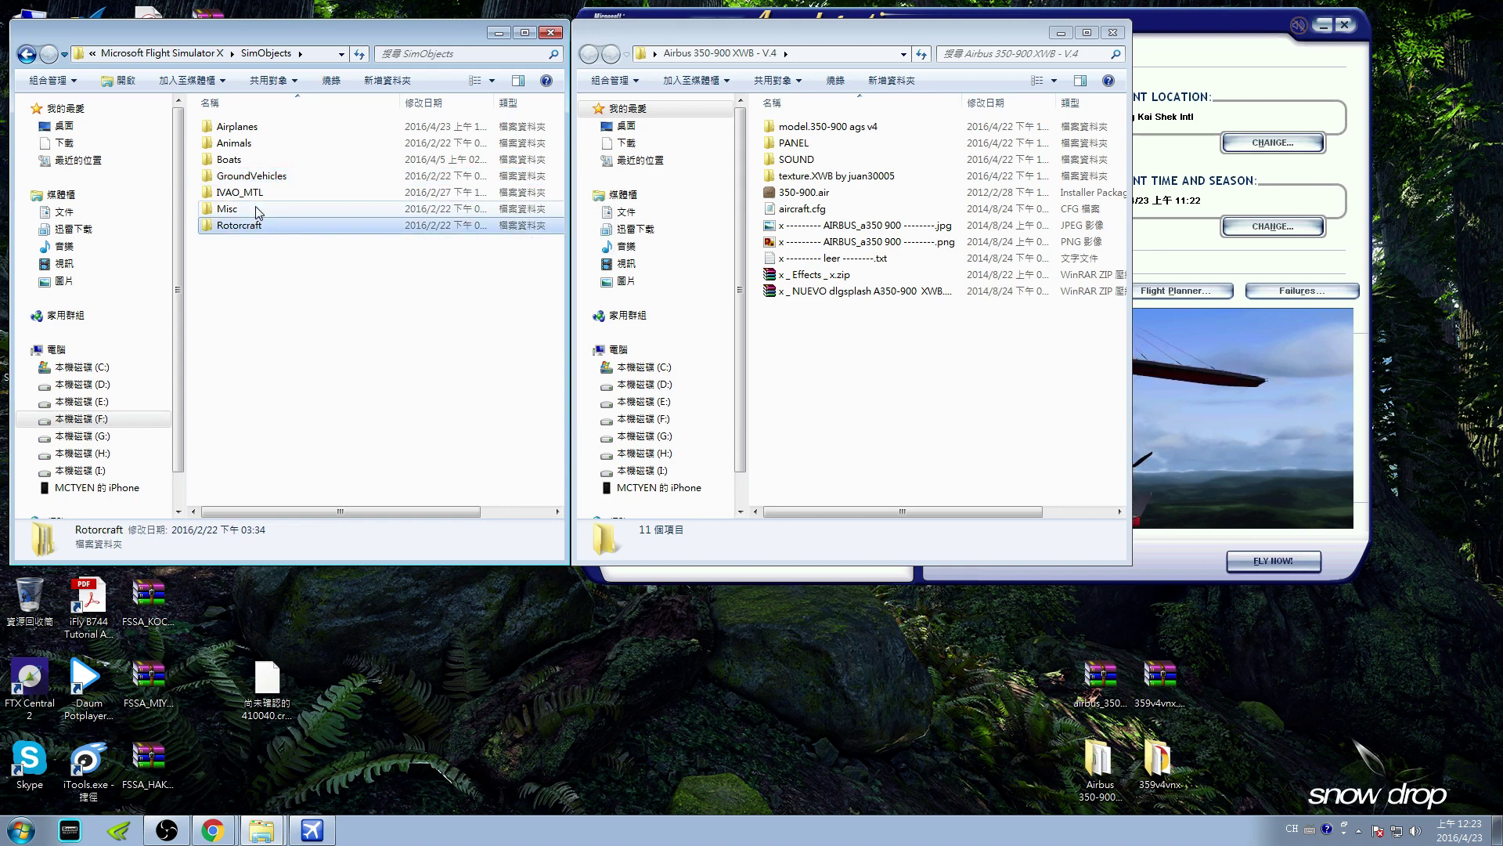
{"action": "left_click", "coordinate": [261, 128]}
{"action": "double_click", "coordinate": [261, 128]}
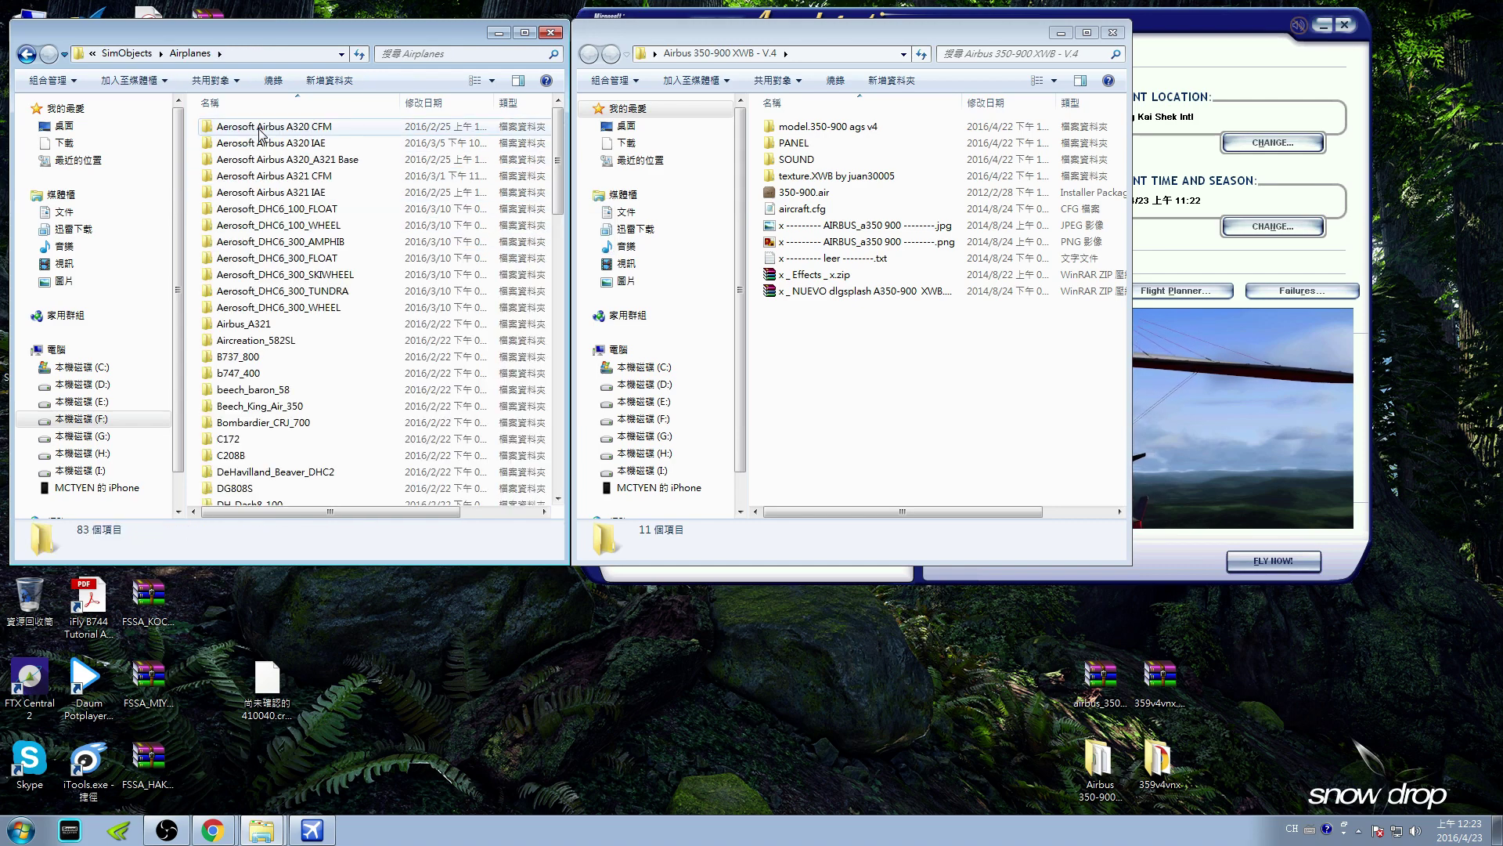
Copy the Airbus 350-900 XWB - V.4 folder from the desktop into the Airplanes folder and open the pasted copy.
{"action": "left_click", "coordinate": [576, 37]}
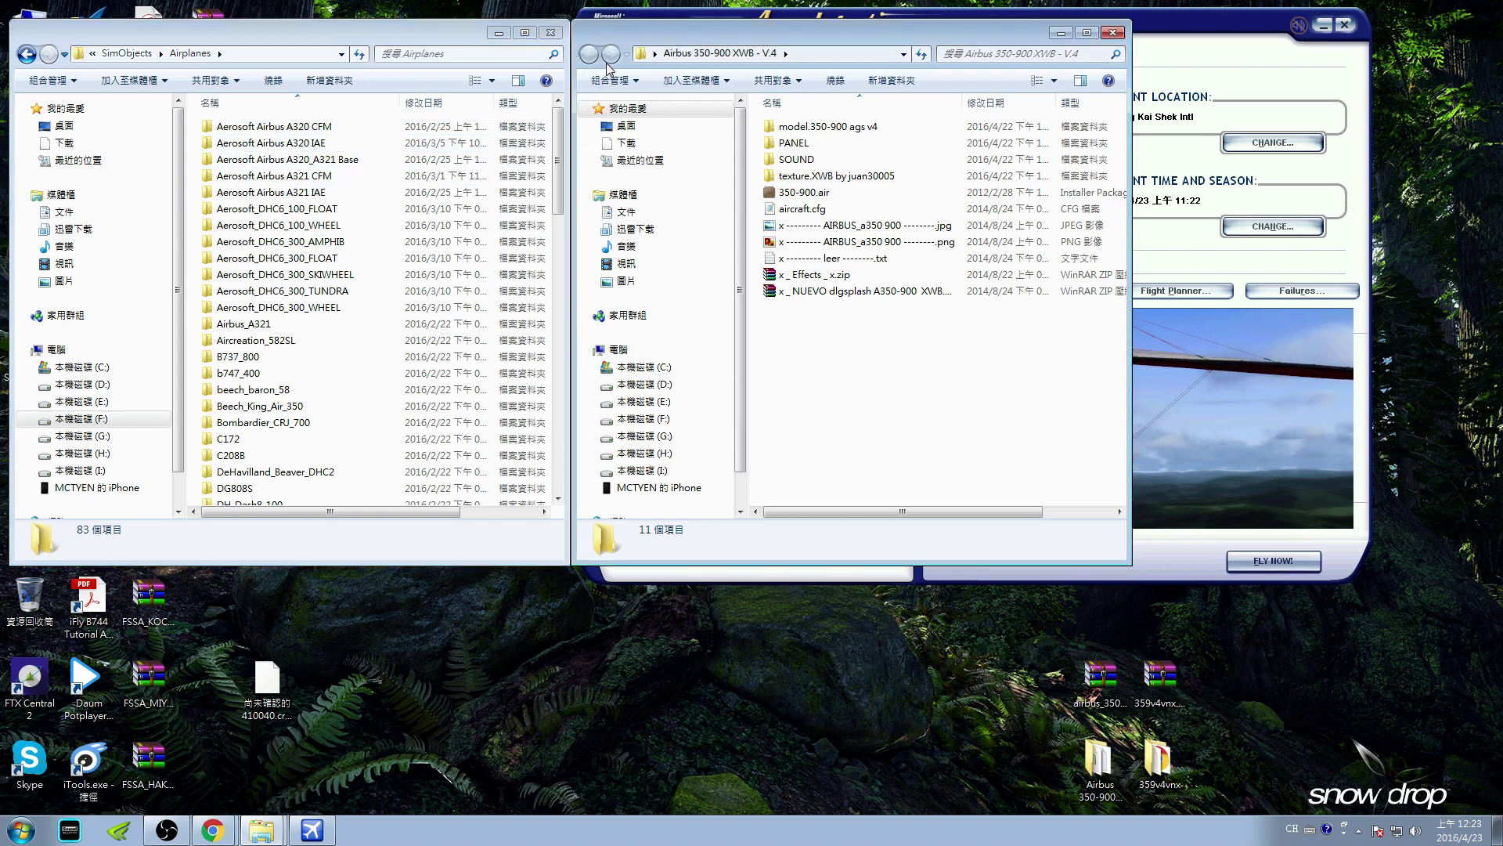
{"action": "left_click", "coordinate": [1098, 763]}
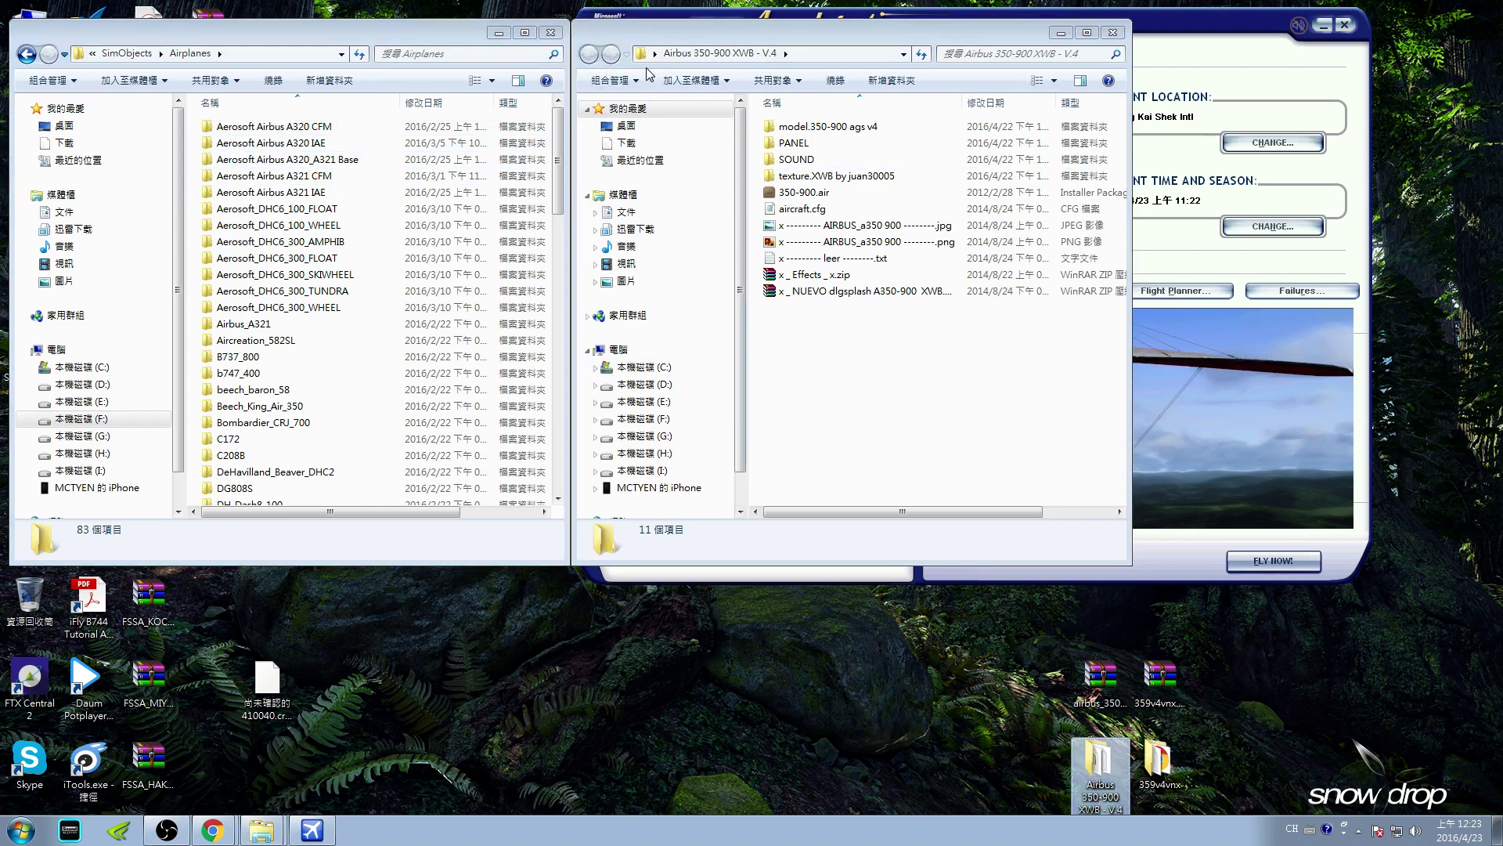
{"action": "left_click", "coordinate": [1113, 32]}
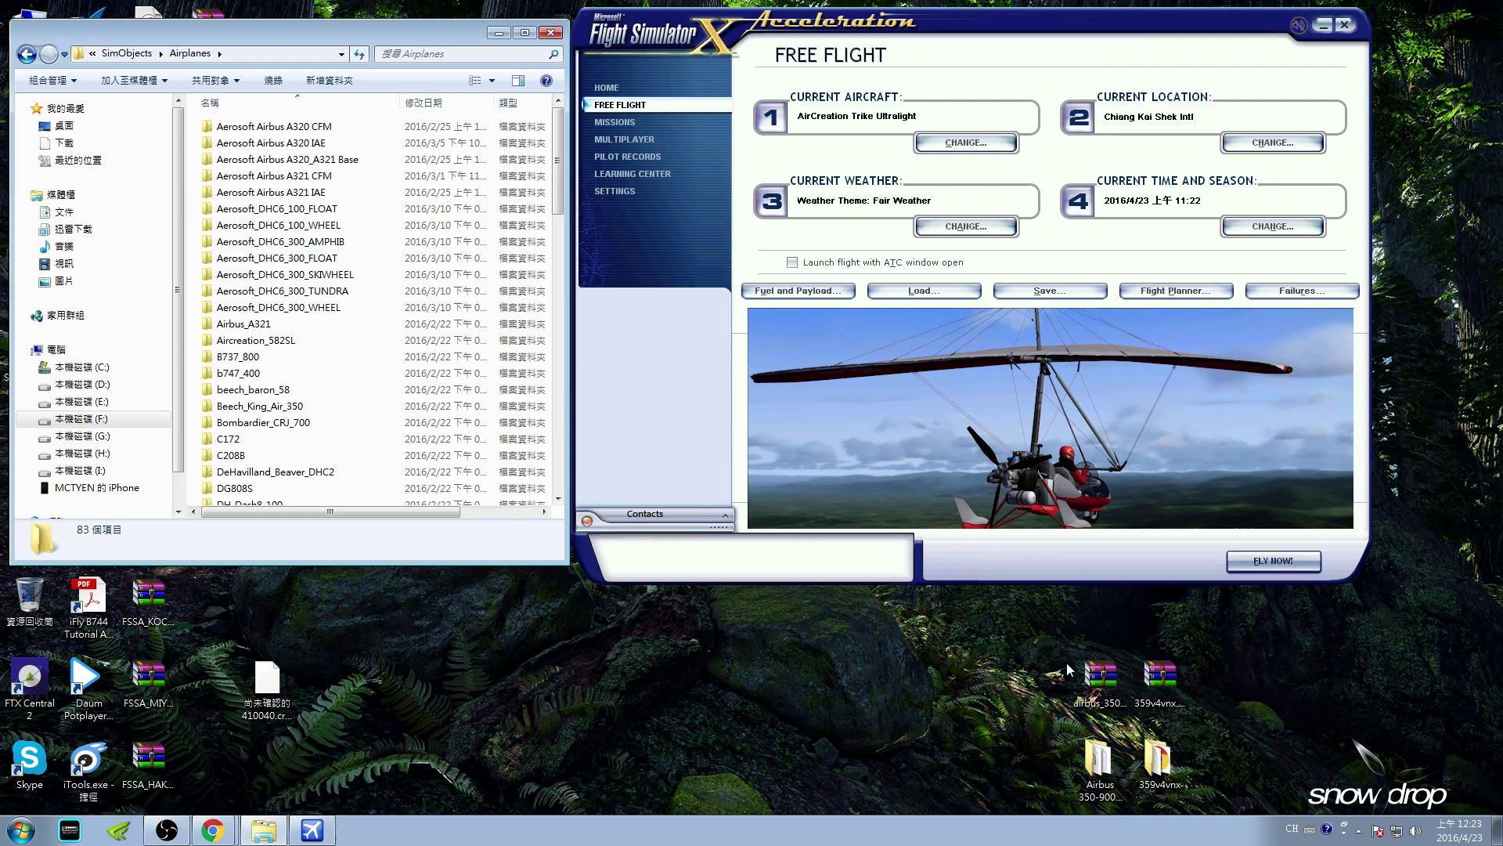
{"action": "right_click", "coordinate": [1099, 758]}
{"action": "left_click", "coordinate": [1147, 672]}
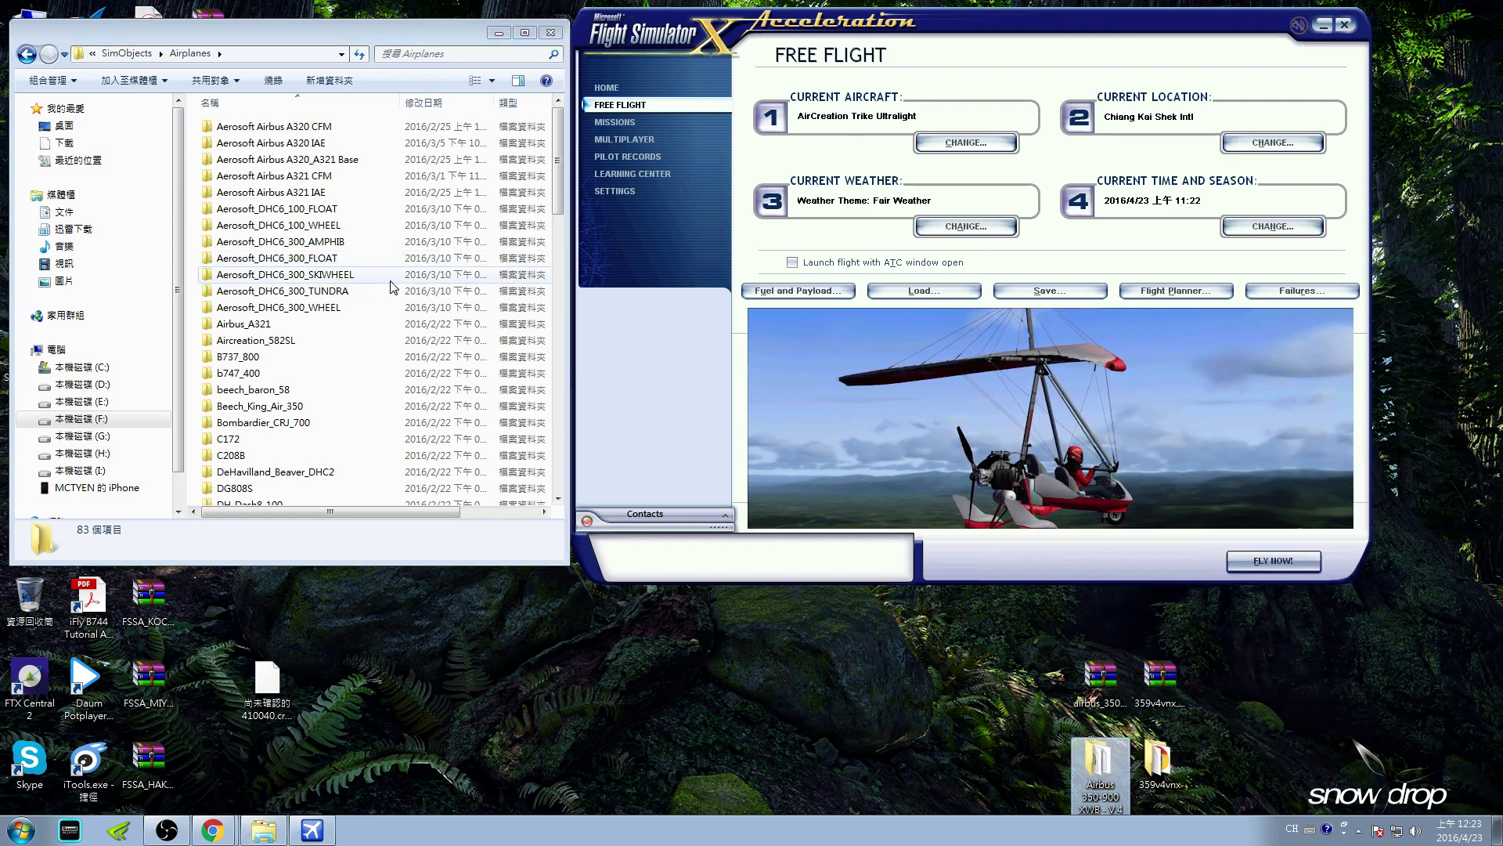
{"action": "right_click", "coordinate": [192, 325]}
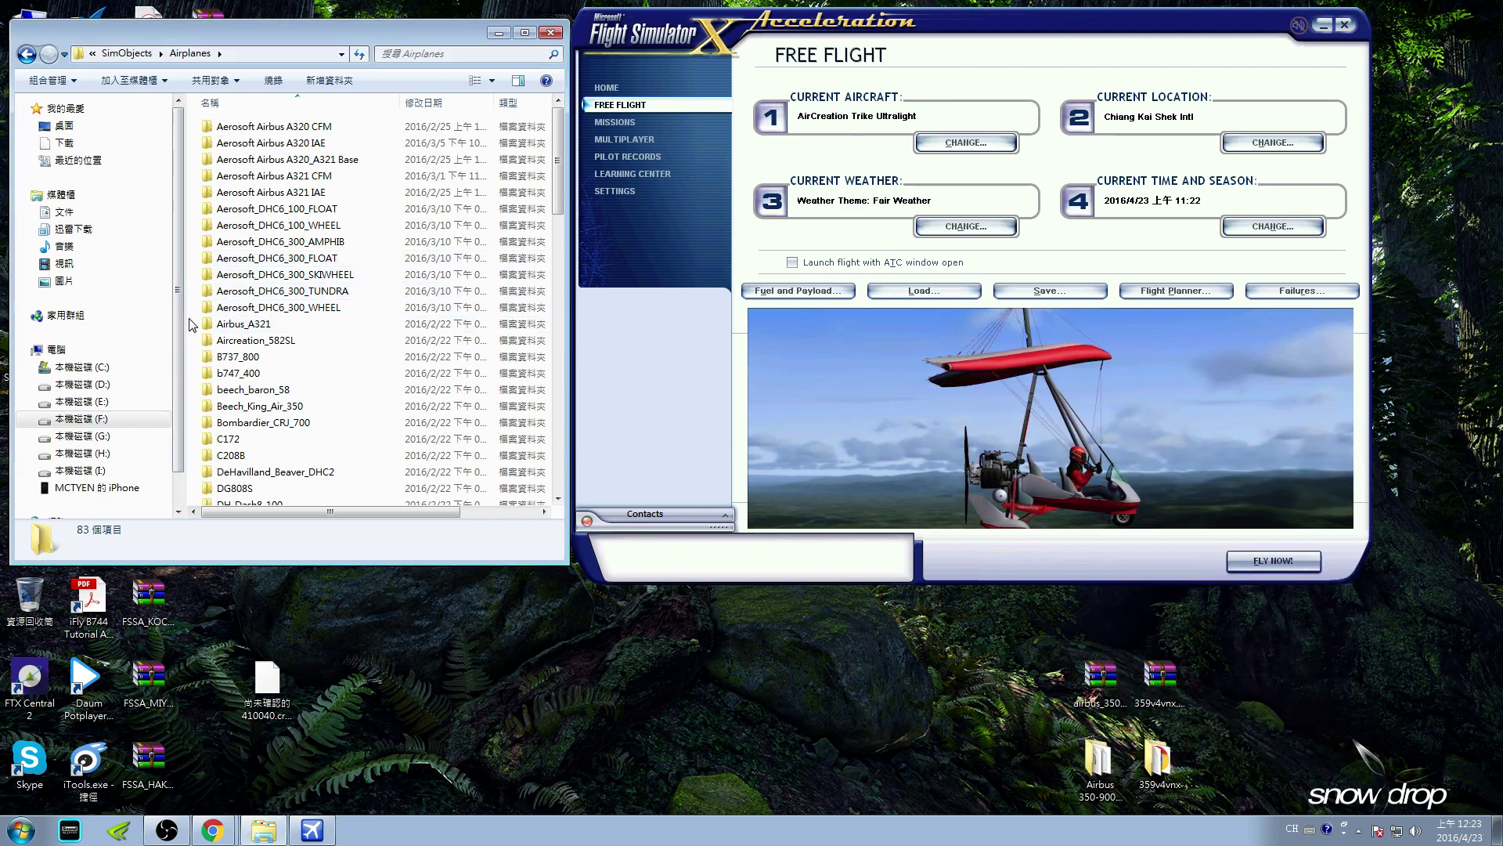
{"action": "left_click", "coordinate": [249, 427]}
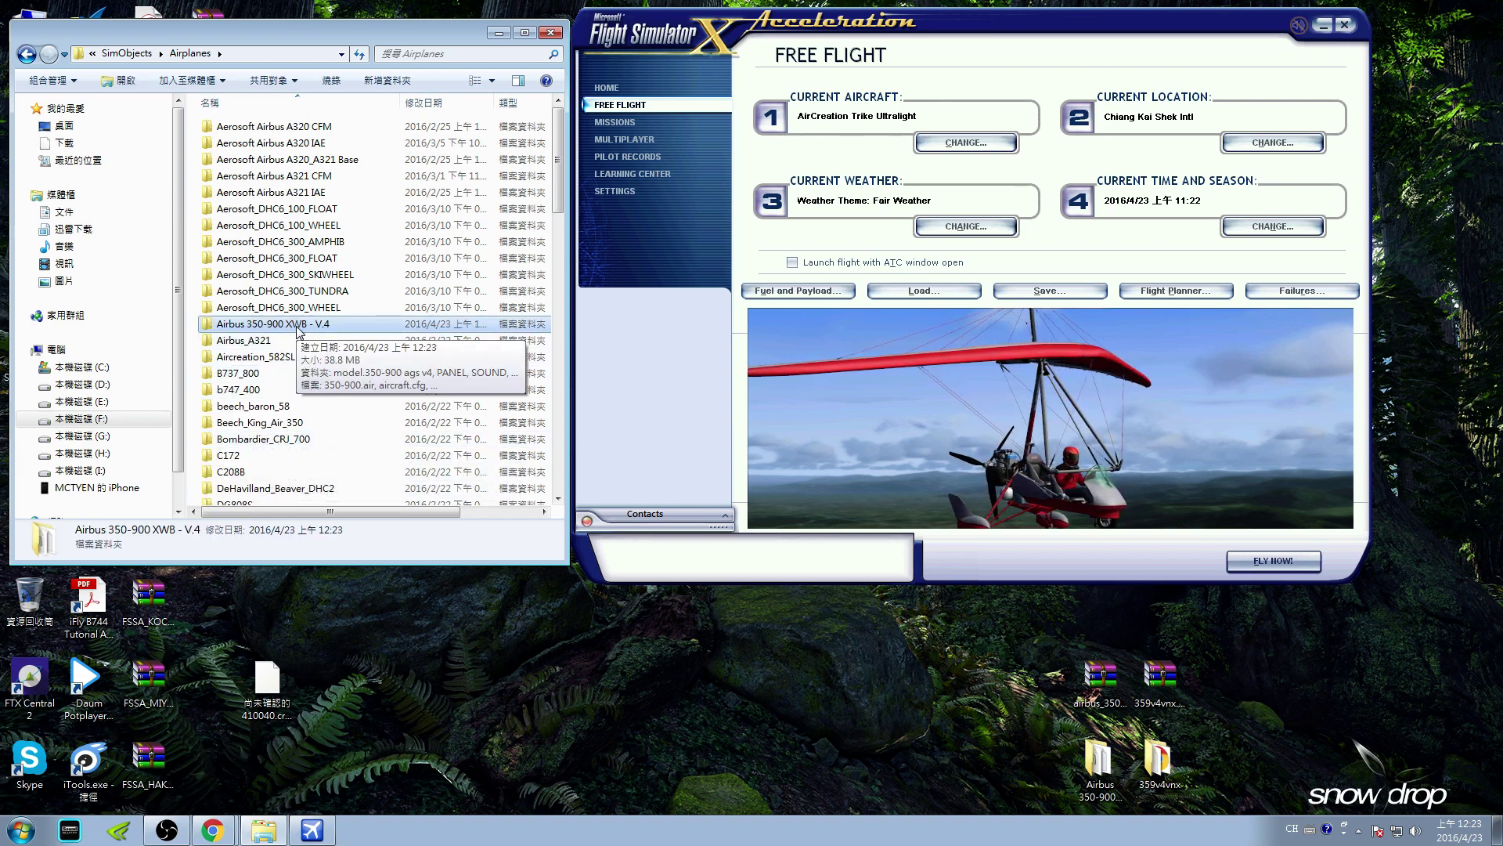
{"action": "double_click", "coordinate": [300, 324]}
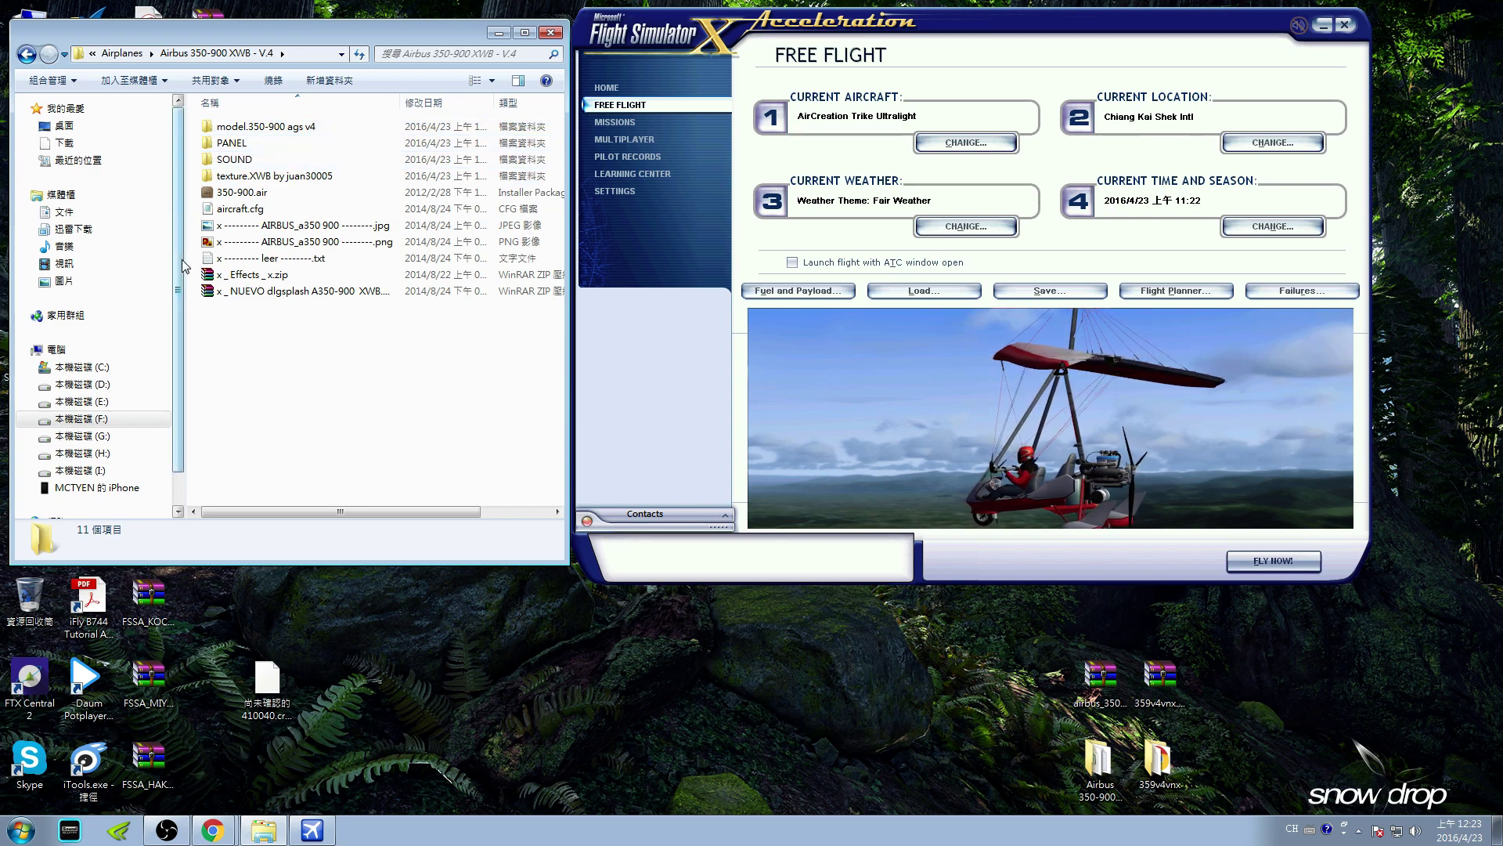
Bring up the aircraft selection for the free flight and filter the aircraft type to Commercial Airliner.
{"action": "left_click", "coordinate": [962, 149]}
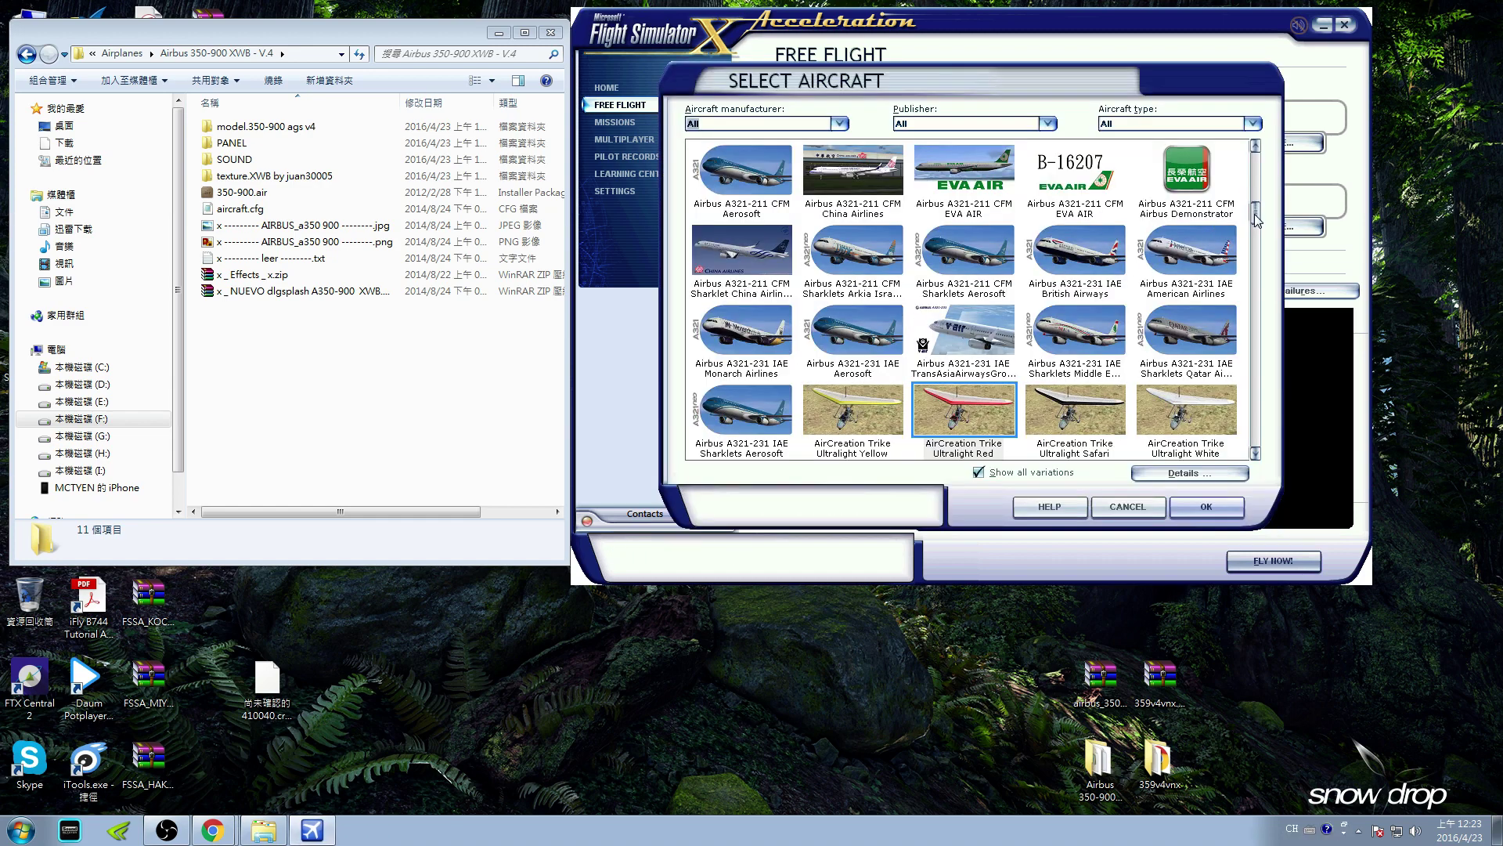
{"action": "left_click_drag", "start_coordinate": [1255, 215], "coordinate": [1256, 155]}
{"action": "left_click", "coordinate": [1168, 125]}
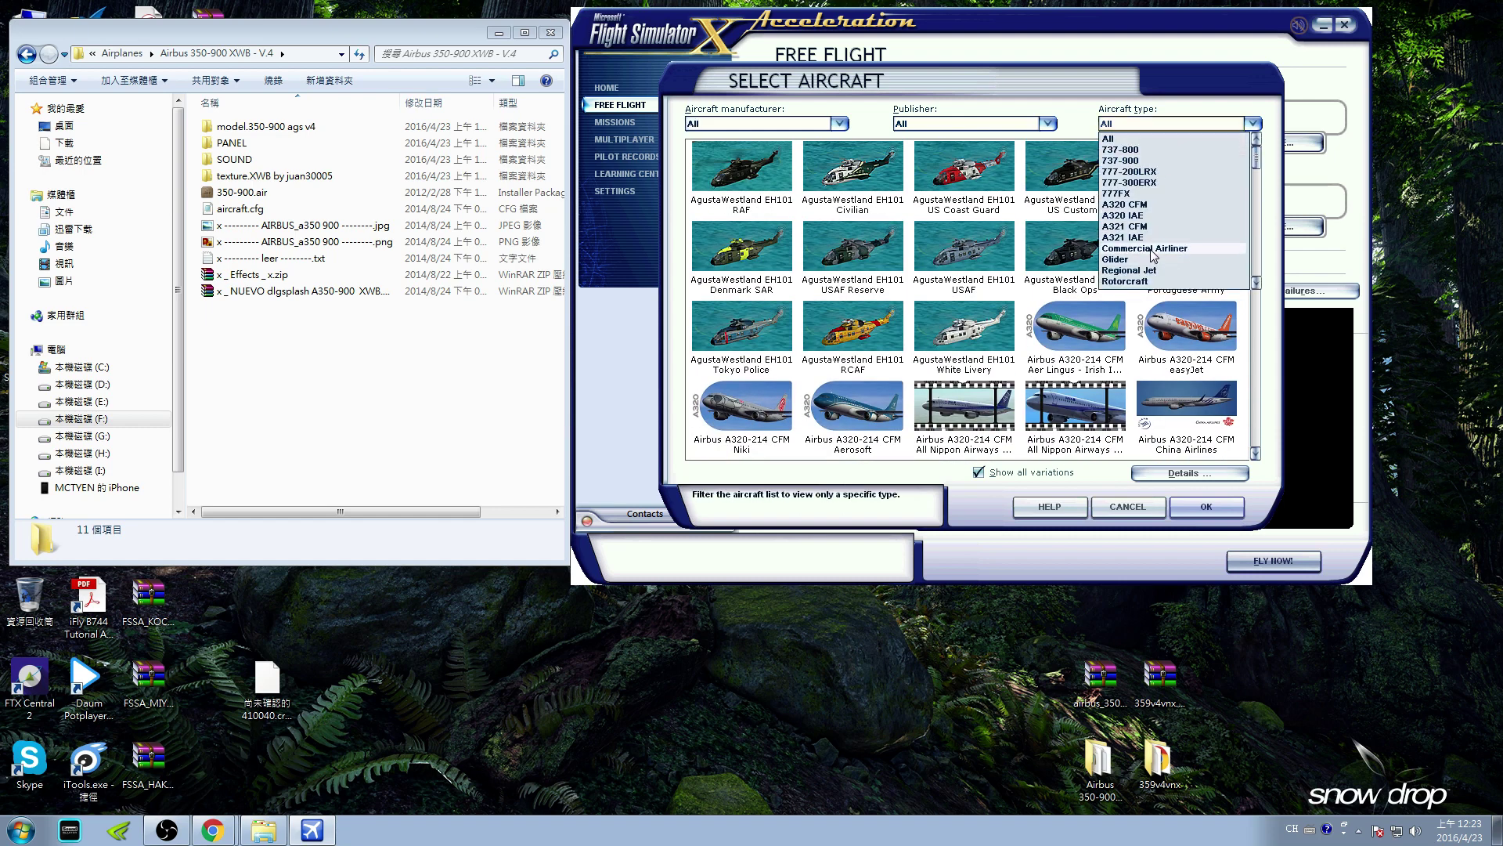
{"action": "left_click", "coordinate": [1150, 248]}
{"action": "left_click", "coordinate": [928, 243]}
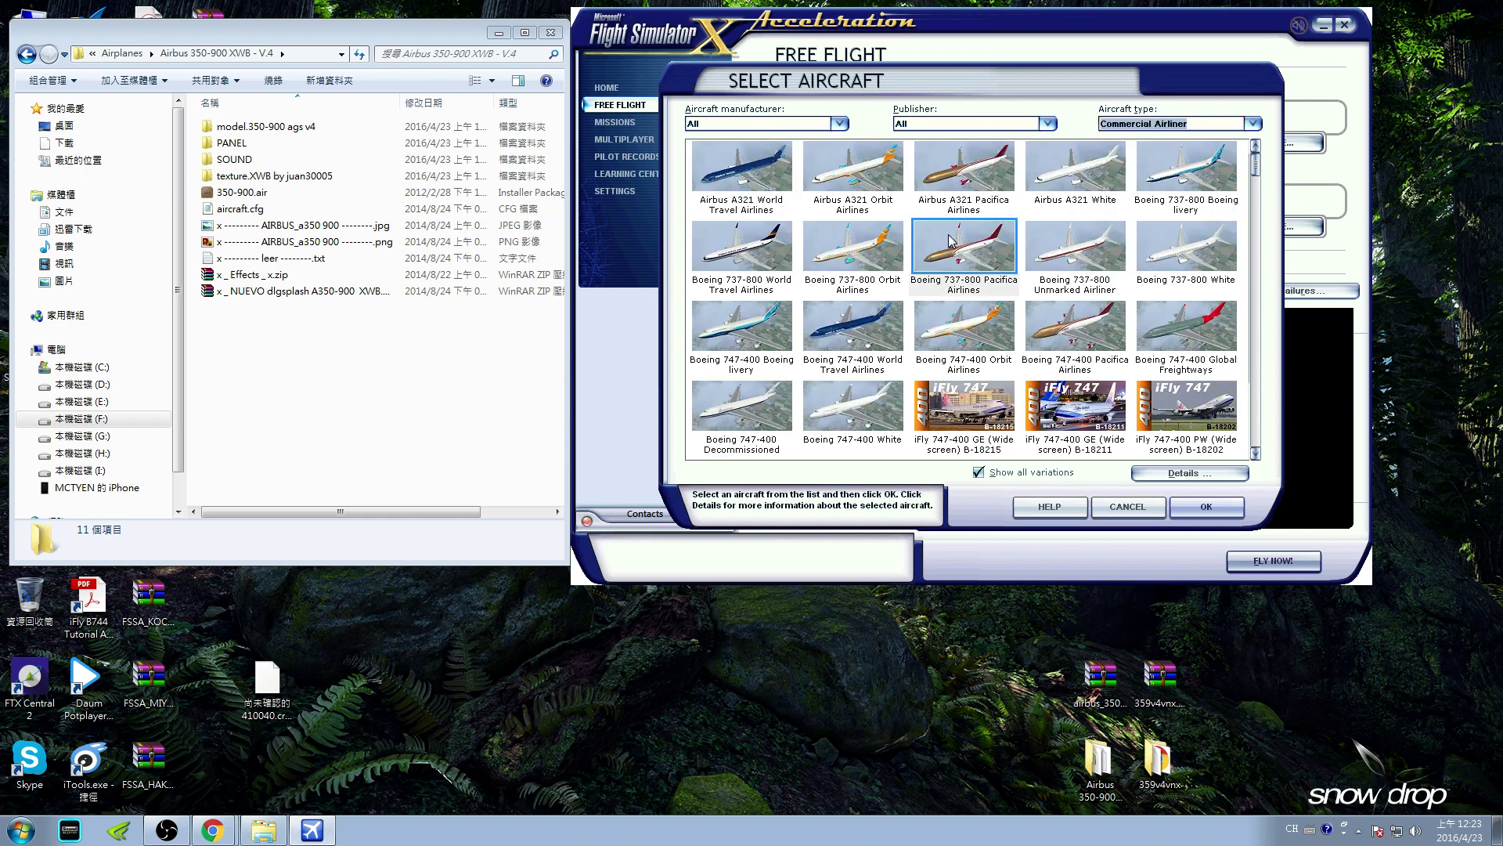
{"action": "left_click", "coordinate": [1122, 117]}
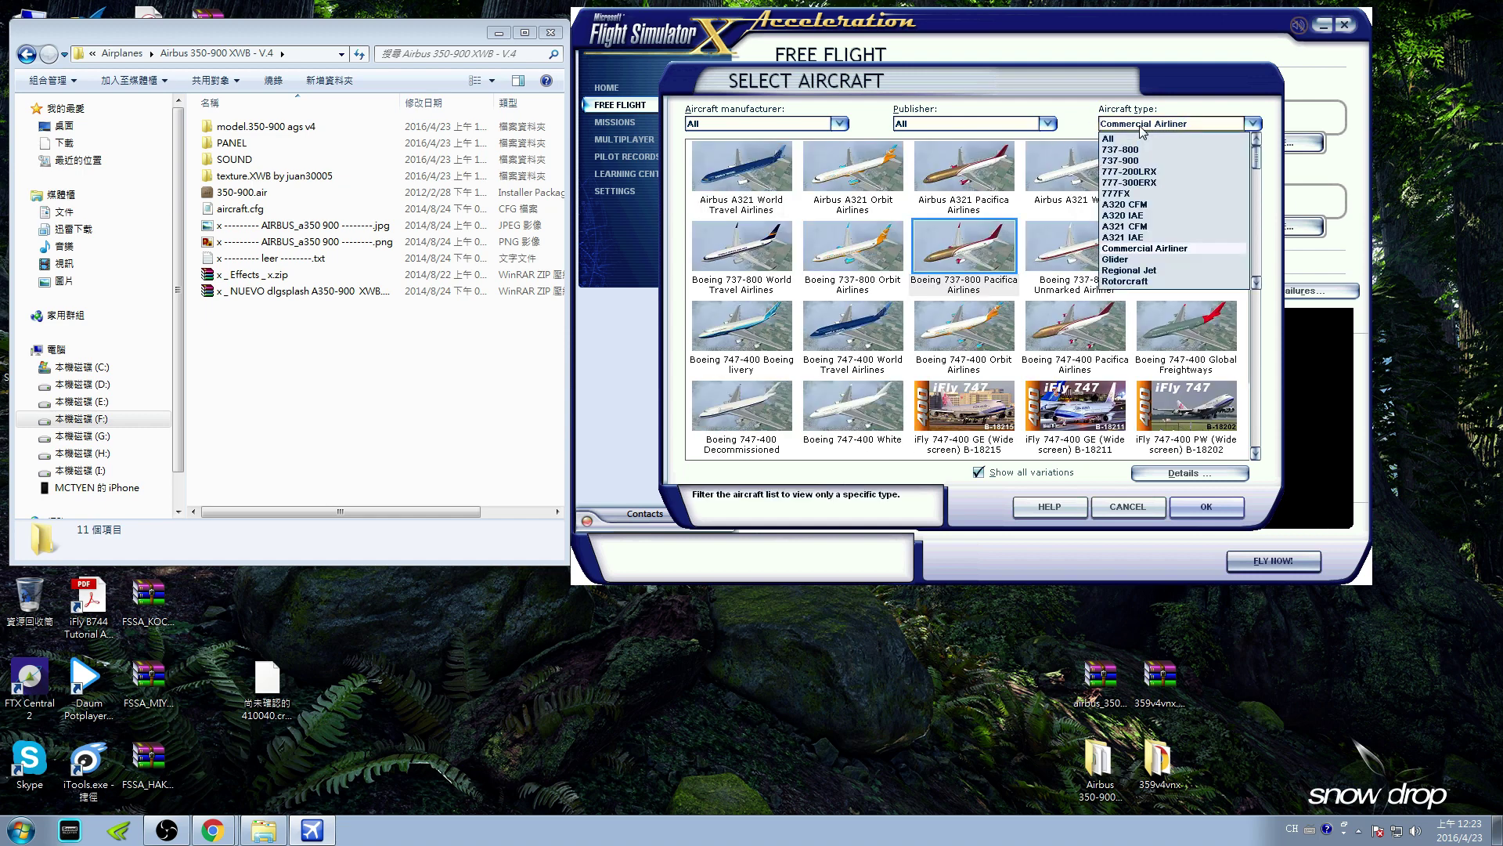
{"action": "left_click", "coordinate": [1139, 249]}
Choose the Airbus A350-900 XWB V4 ags as the current aircraft for the free flight.
{"action": "left_click", "coordinate": [1082, 354]}
{"action": "scroll", "coordinate": [1082, 354], "scroll_direction": "down", "scroll_amount": 1}
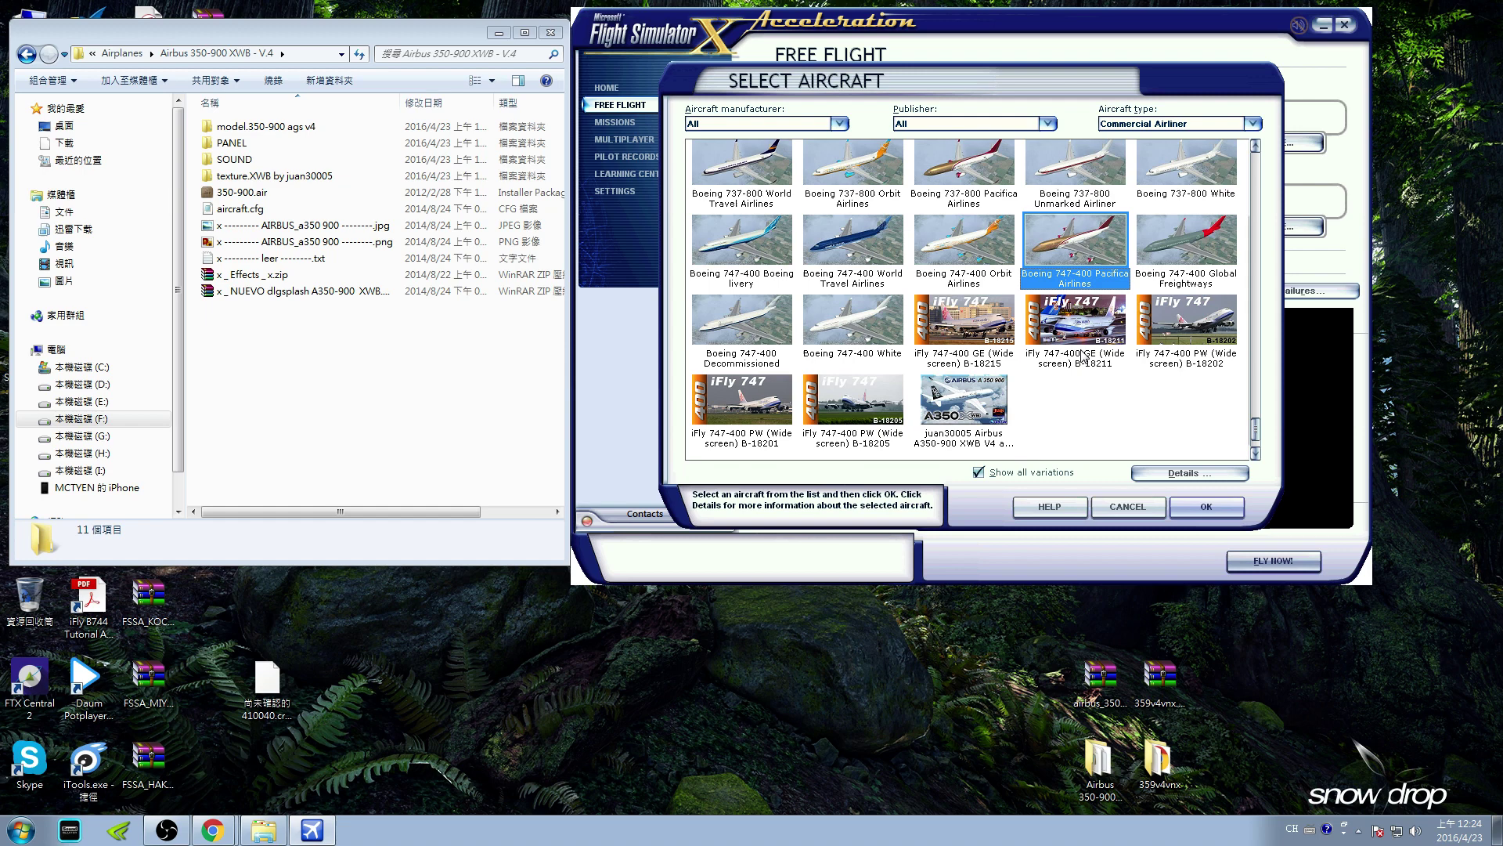
{"action": "left_click", "coordinate": [978, 419]}
{"action": "double_click", "coordinate": [966, 413]}
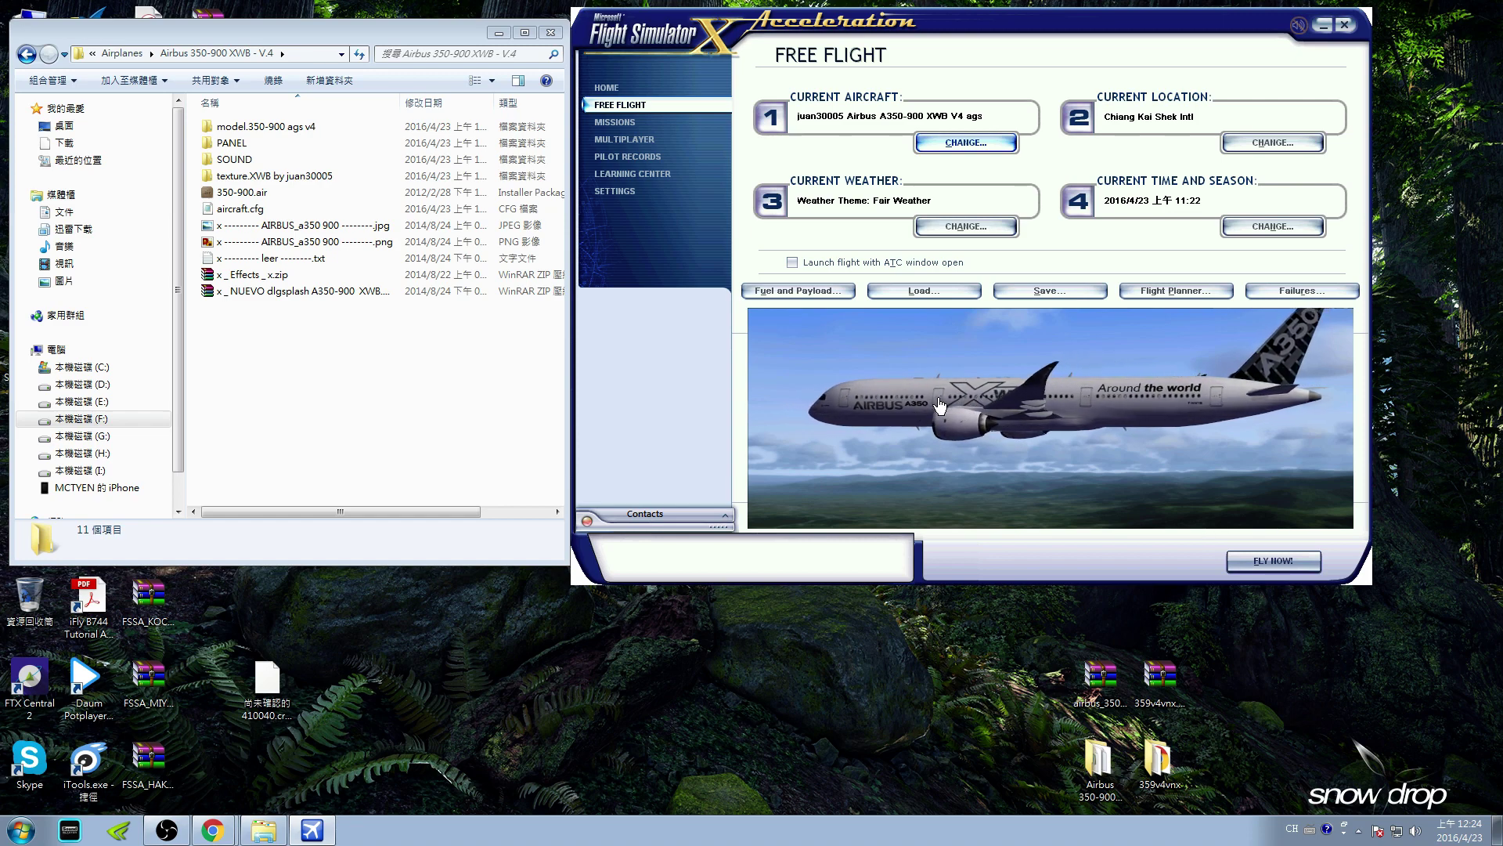
View the AIRBUS_a350 900 JPG image in the installed aircraft folder and close it.
{"action": "double_click", "coordinate": [287, 226]}
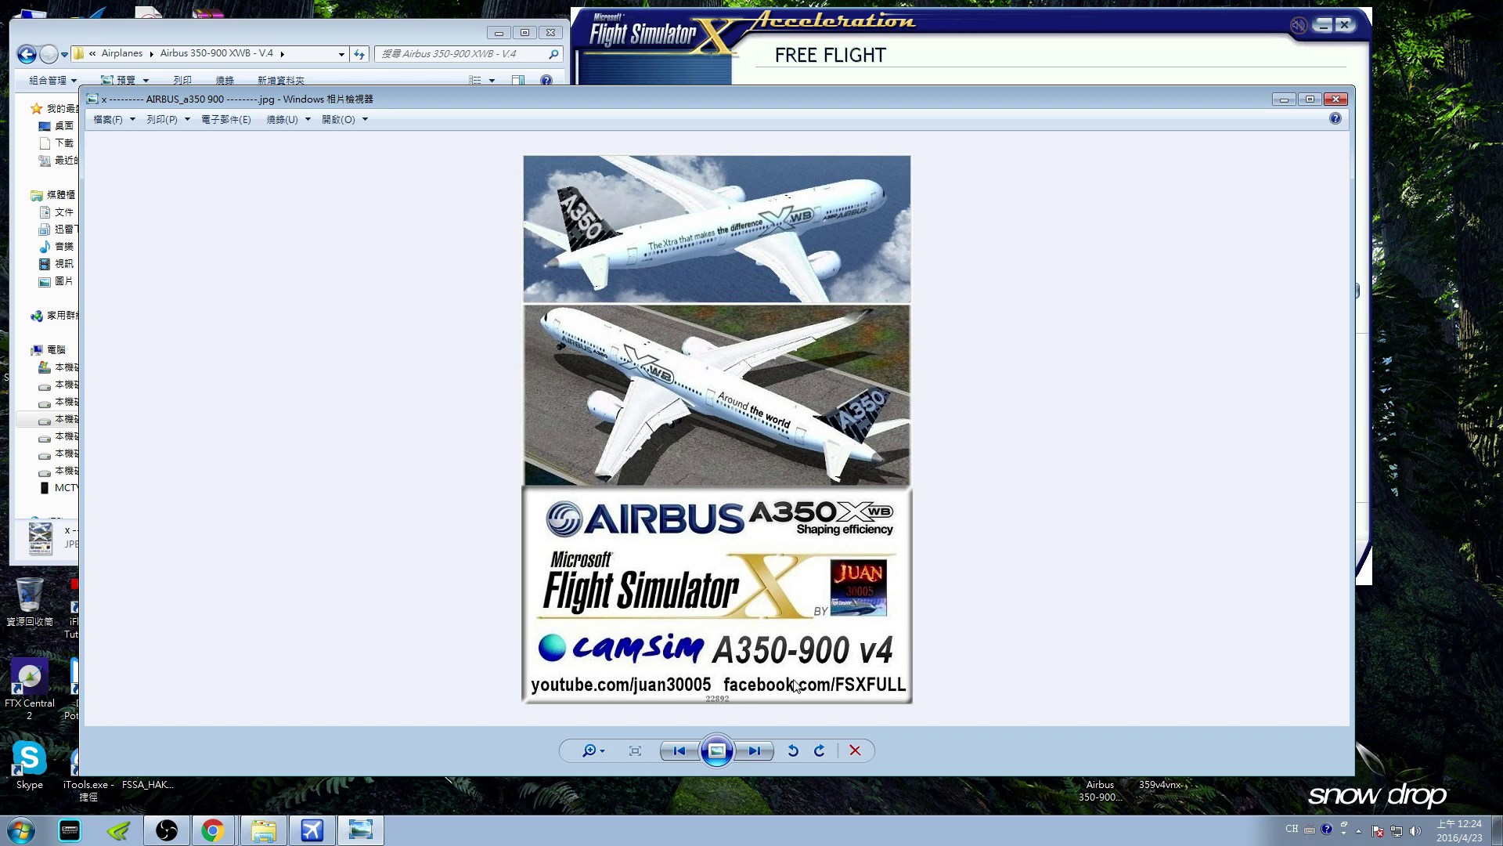
{"action": "left_click", "coordinate": [1337, 98]}
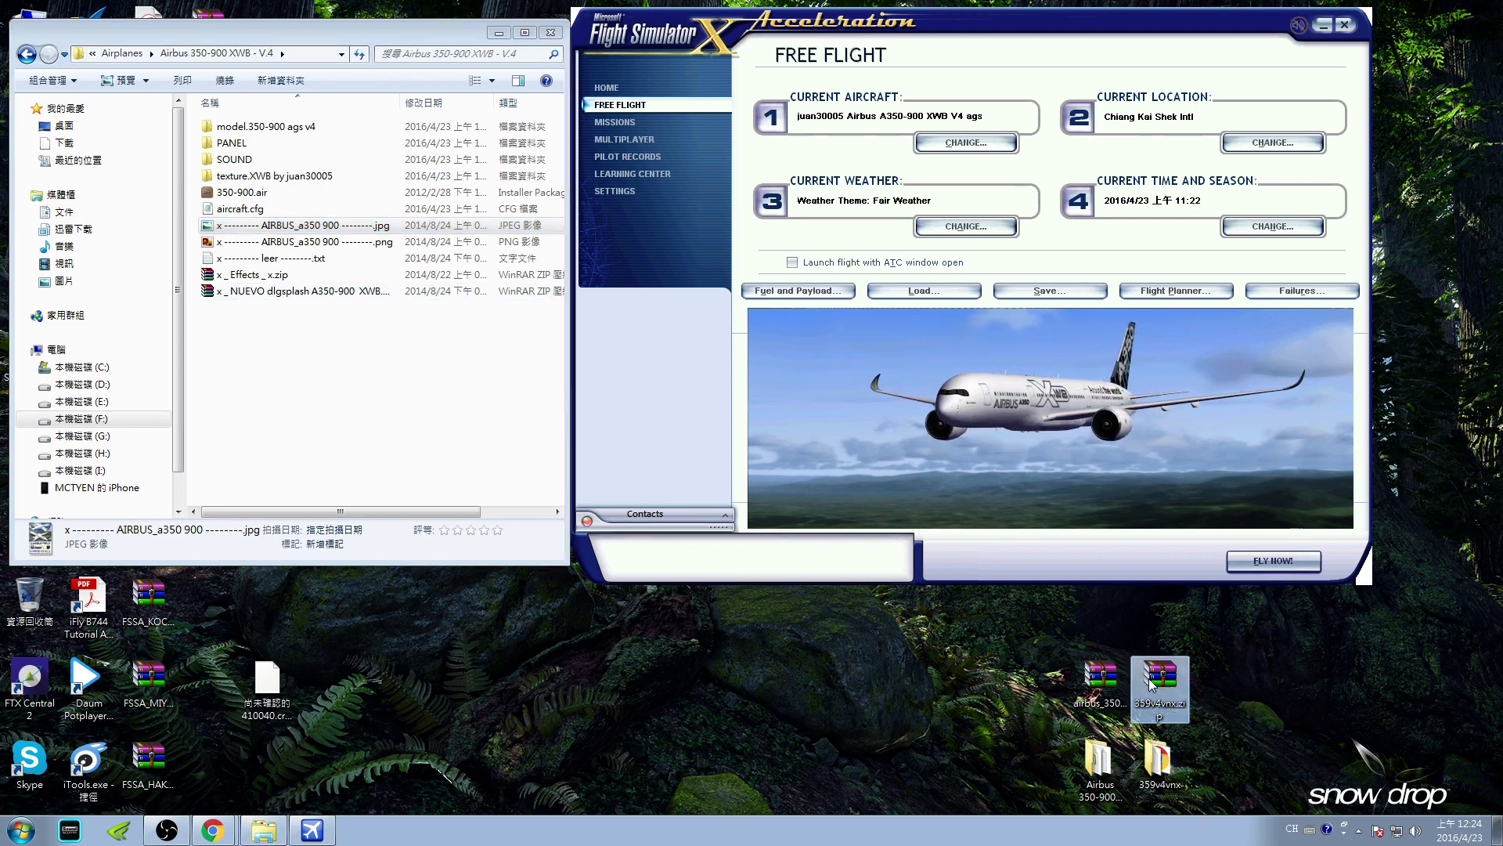
Open the 359v4vnx folder from the desktop, place its window below the simulator's settings and enter the CamSim Airbus 350-900 V4 Vietnam folder.
{"action": "double_click", "coordinate": [1156, 759]}
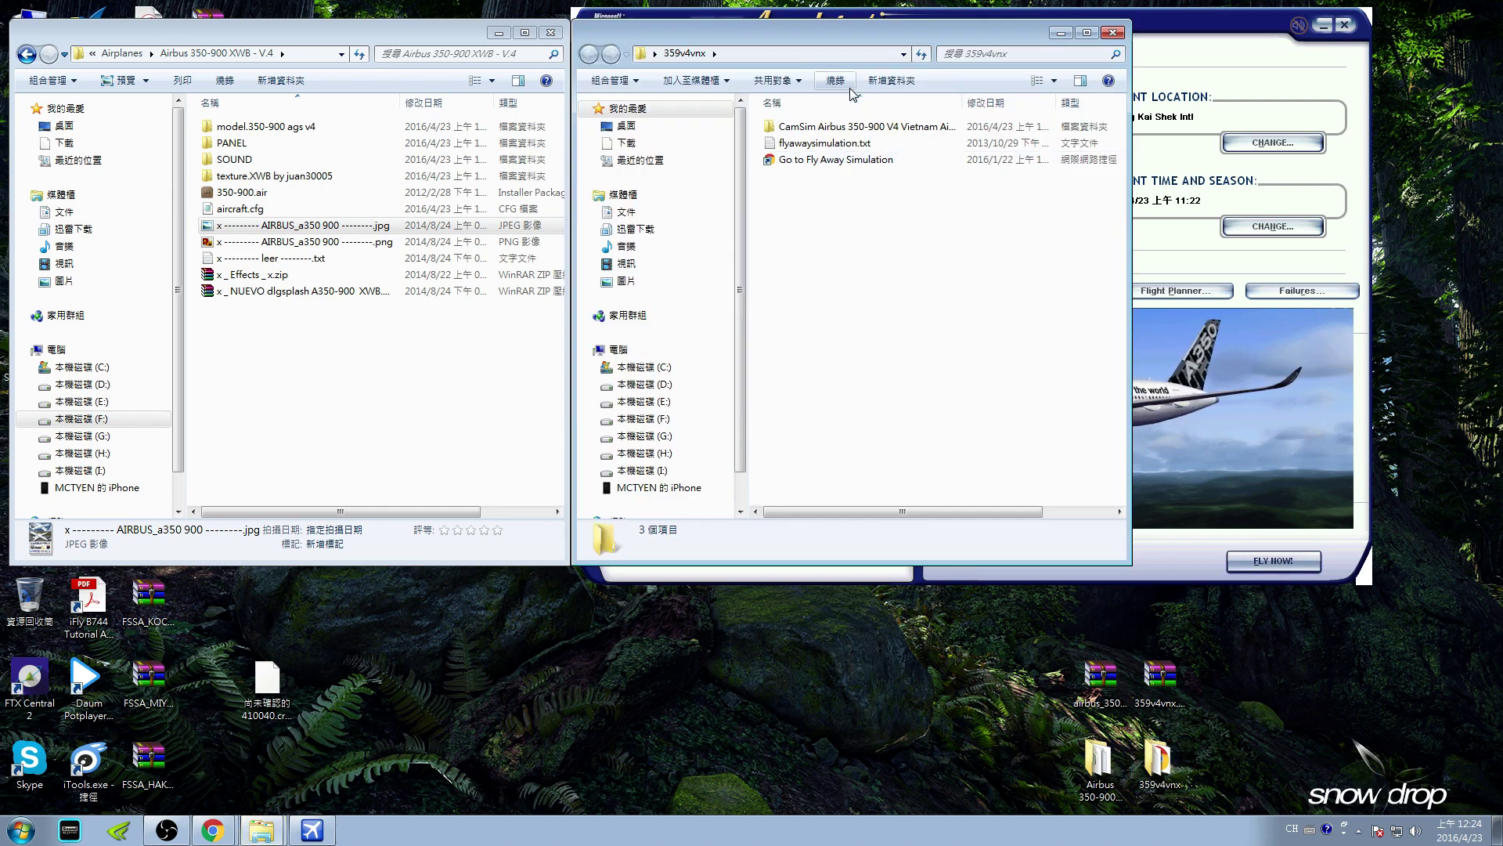
{"action": "left_click_drag", "start_coordinate": [770, 32], "coordinate": [774, 278]}
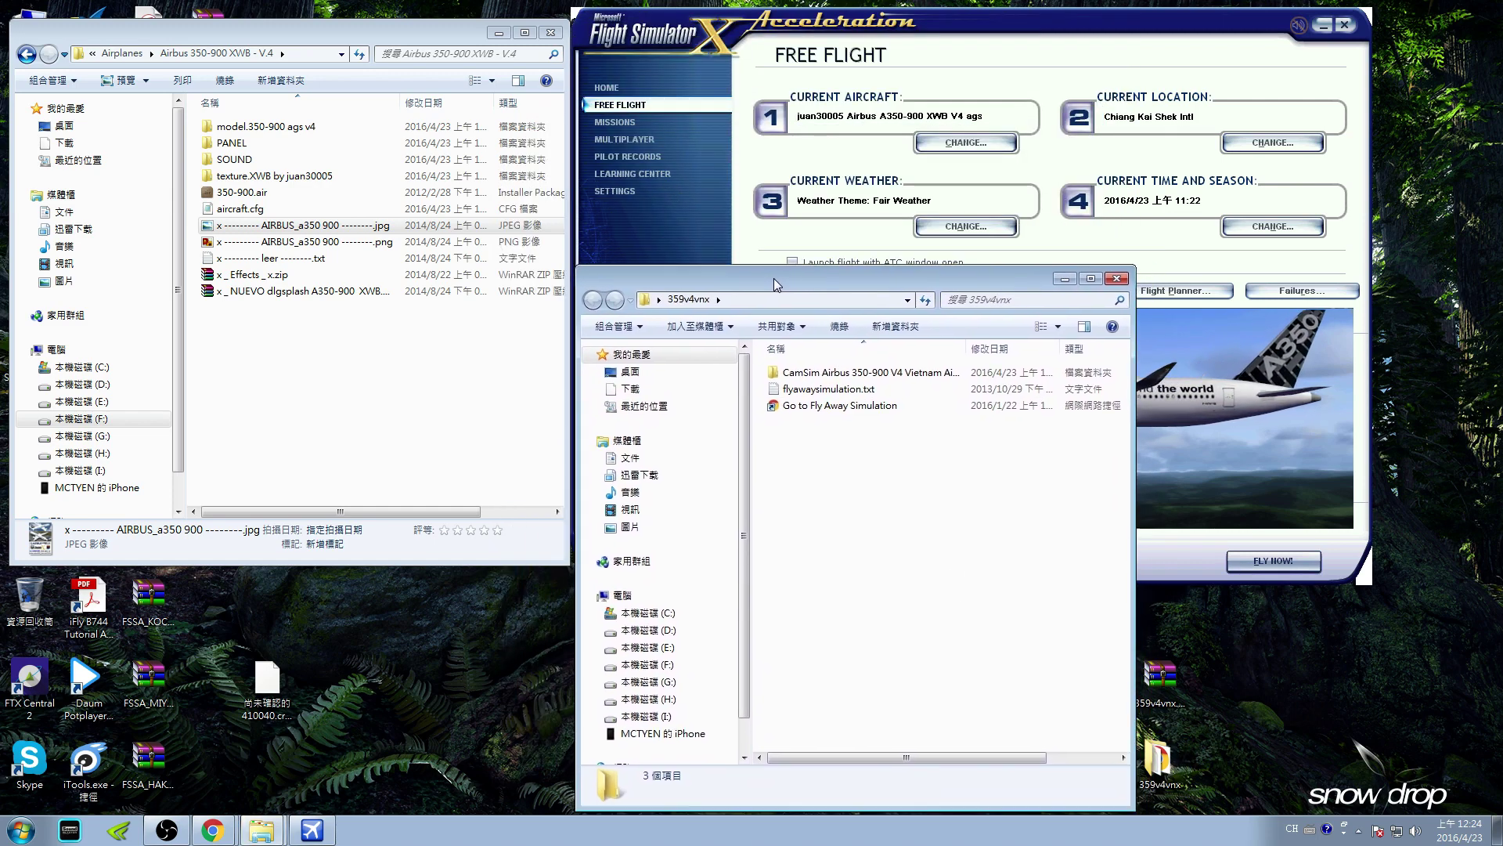
{"action": "left_click", "coordinate": [865, 377]}
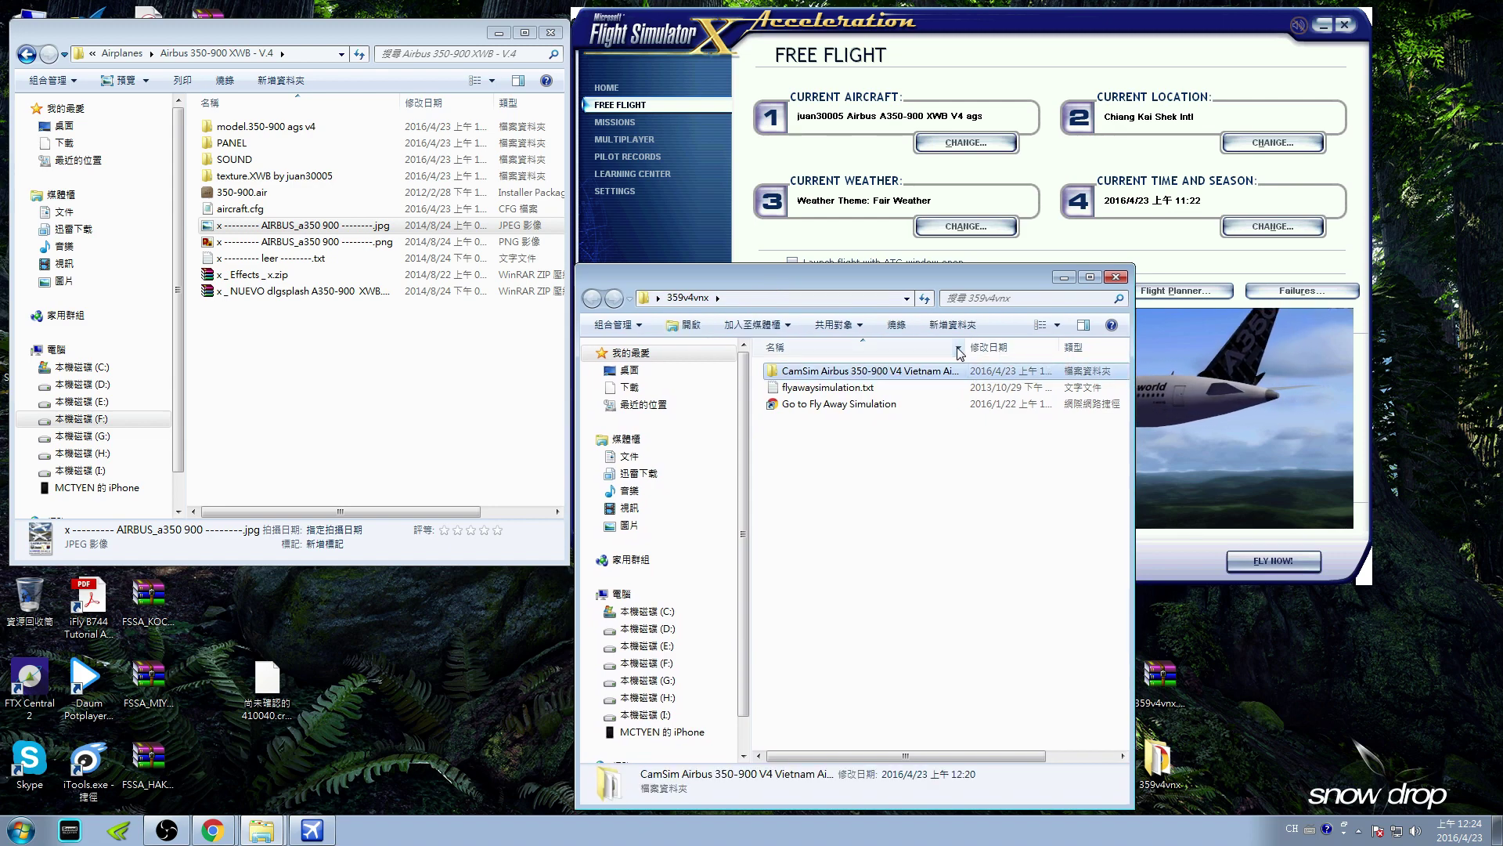
{"action": "left_click_drag", "start_coordinate": [965, 343], "coordinate": [1007, 343]}
{"action": "left_click", "coordinate": [940, 411]}
{"action": "double_click", "coordinate": [868, 371]}
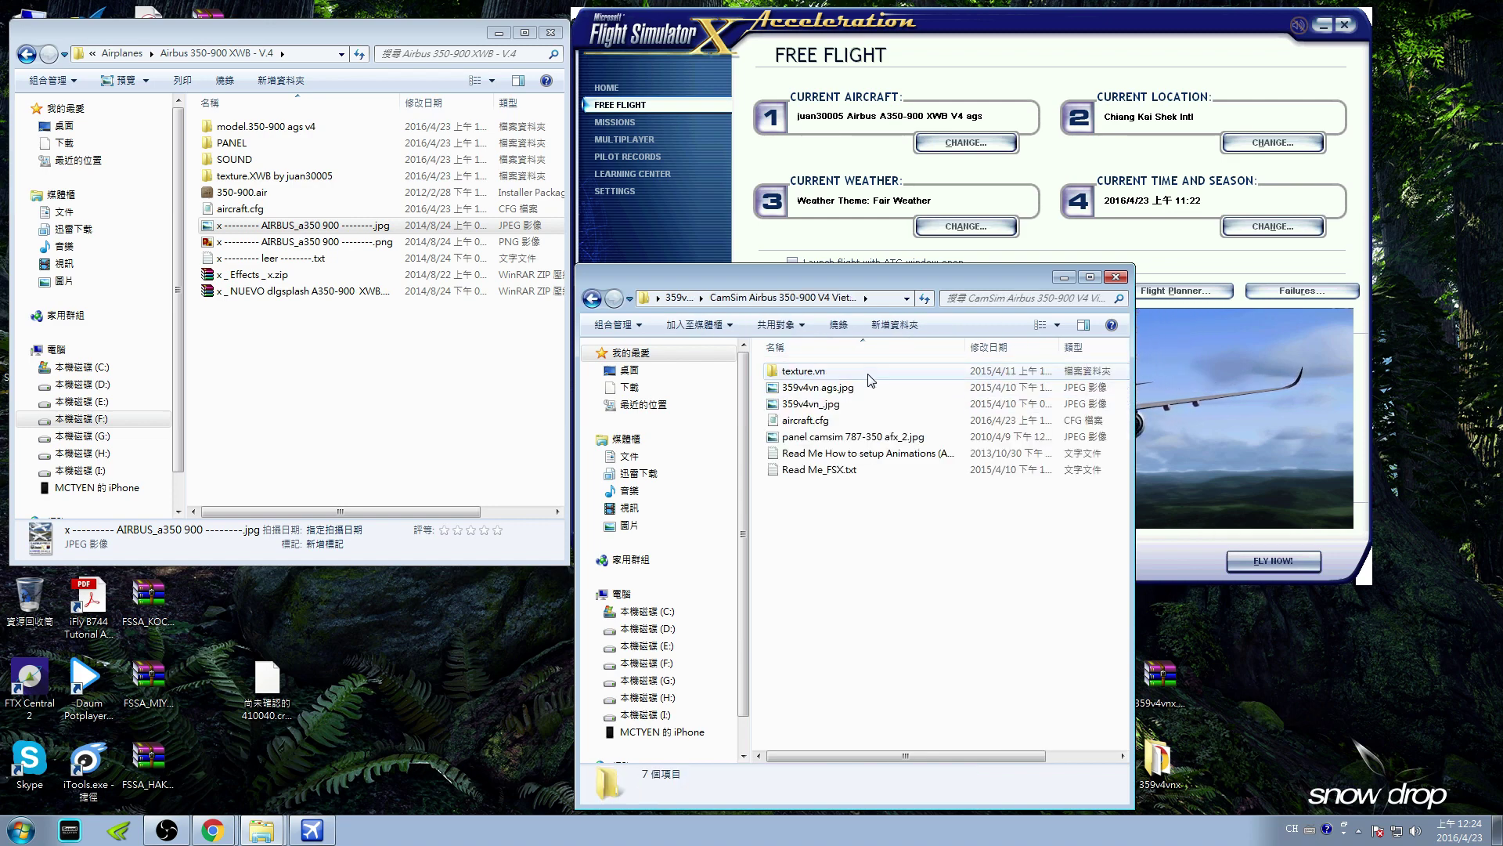
View the Vietnam Airlines livery pictures 359v4vn ags.jpg and 359v4vn_.jpg, then close the viewer.
{"action": "left_click", "coordinate": [840, 401]}
{"action": "double_click", "coordinate": [836, 386]}
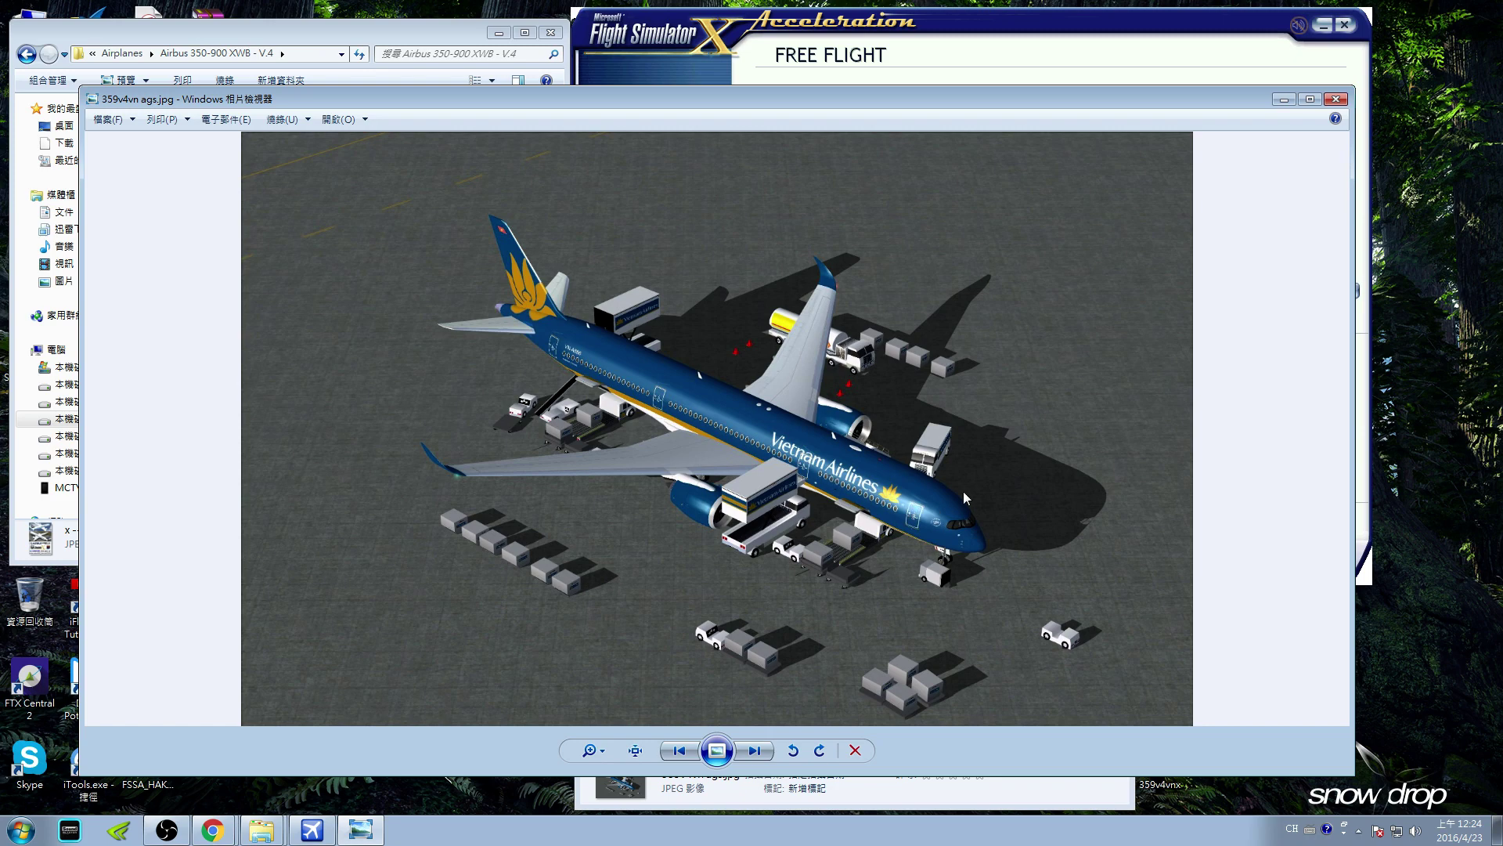
{"action": "key", "text": "Right"}
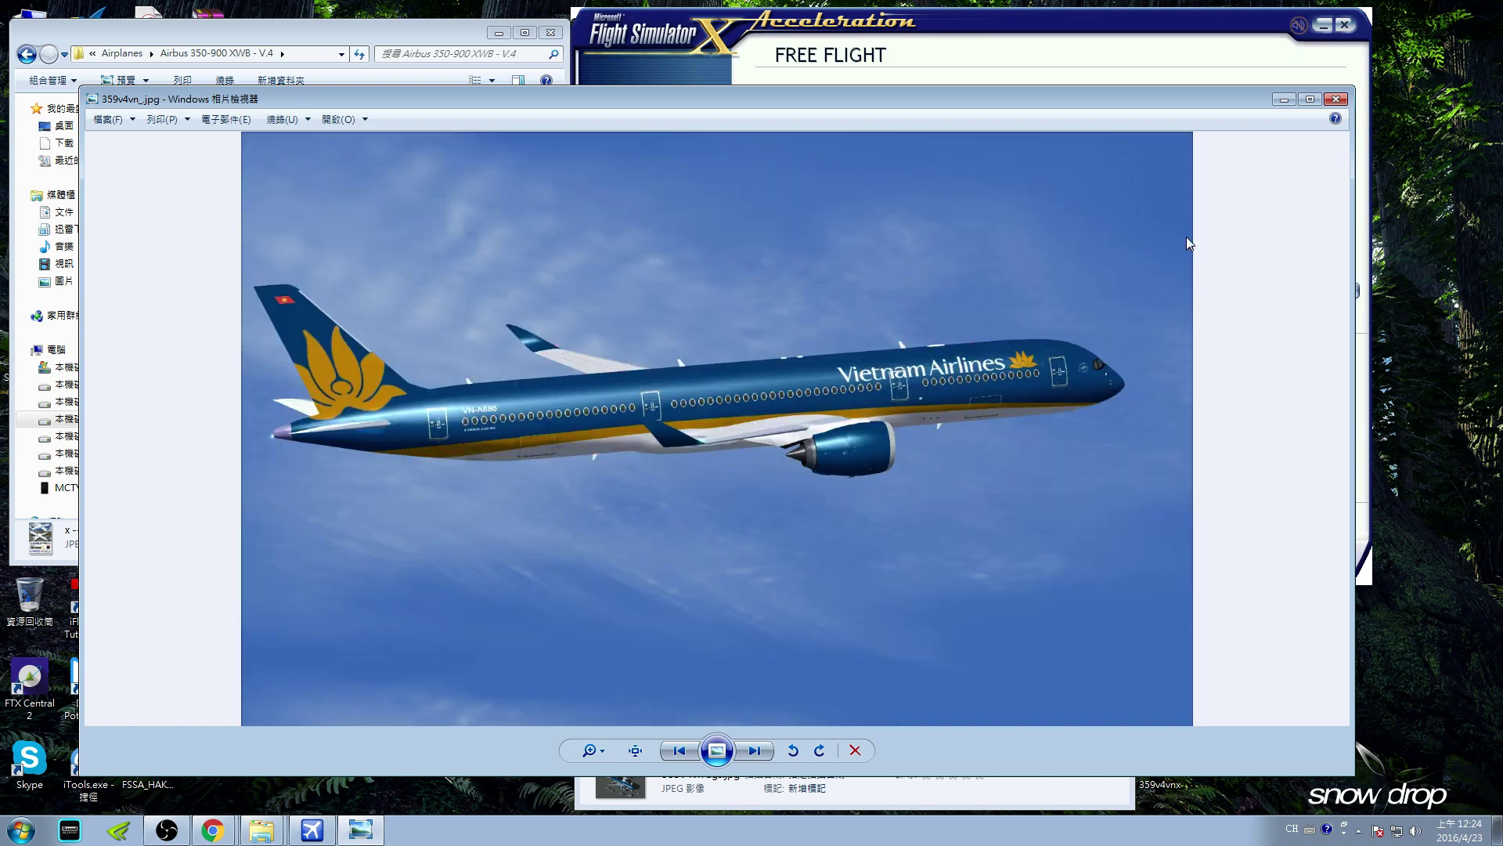
{"action": "left_click", "coordinate": [1340, 102]}
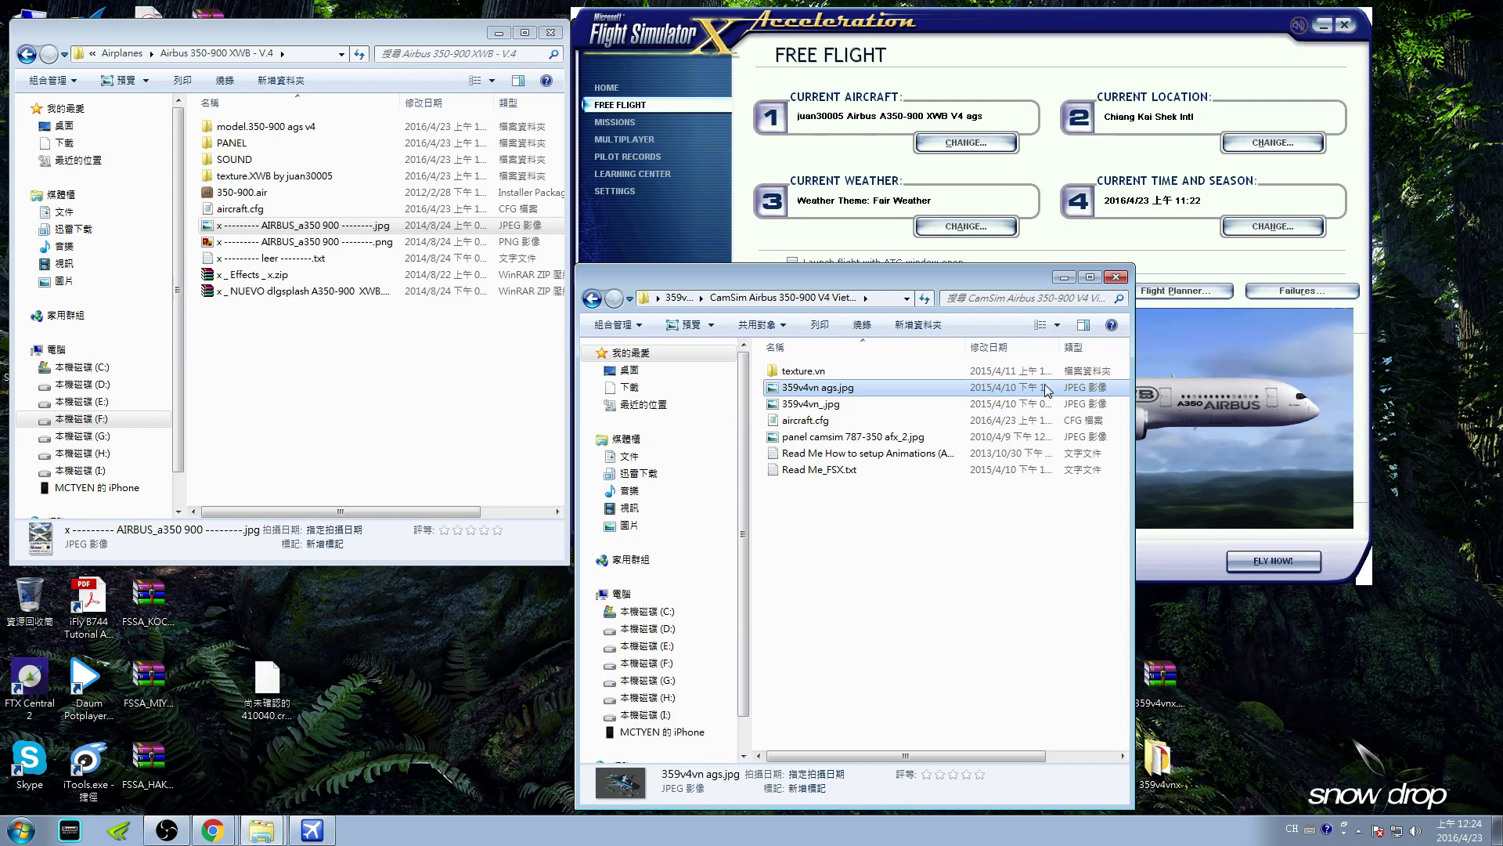
Copy the texture.vn livery folder to the clipboard and open it to inspect its texture files.
{"action": "left_click", "coordinate": [797, 376]}
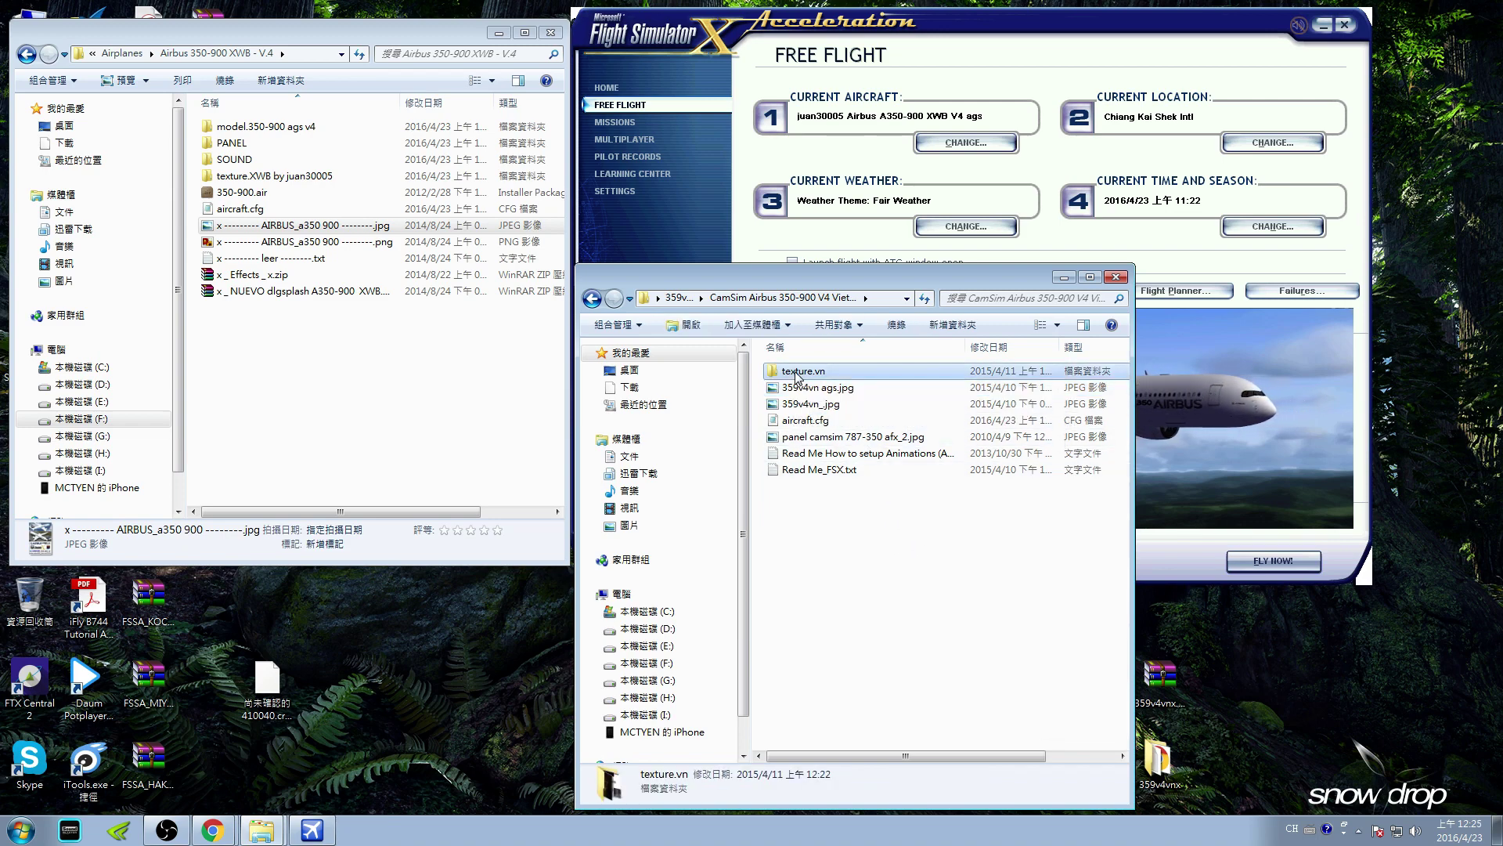
{"action": "right_click", "coordinate": [798, 378]}
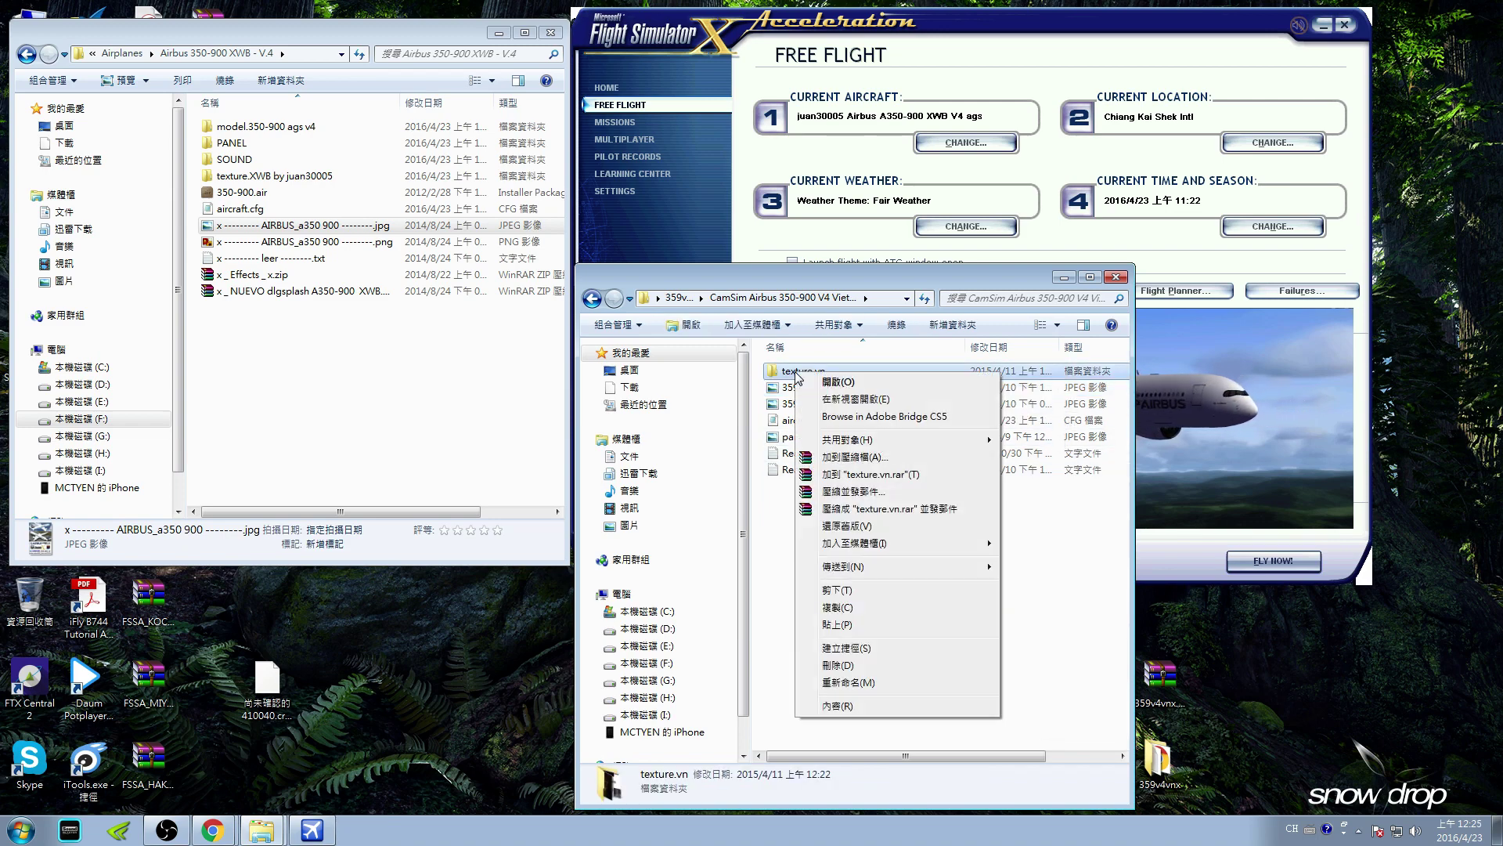
{"action": "left_click", "coordinate": [864, 608]}
{"action": "double_click", "coordinate": [835, 372]}
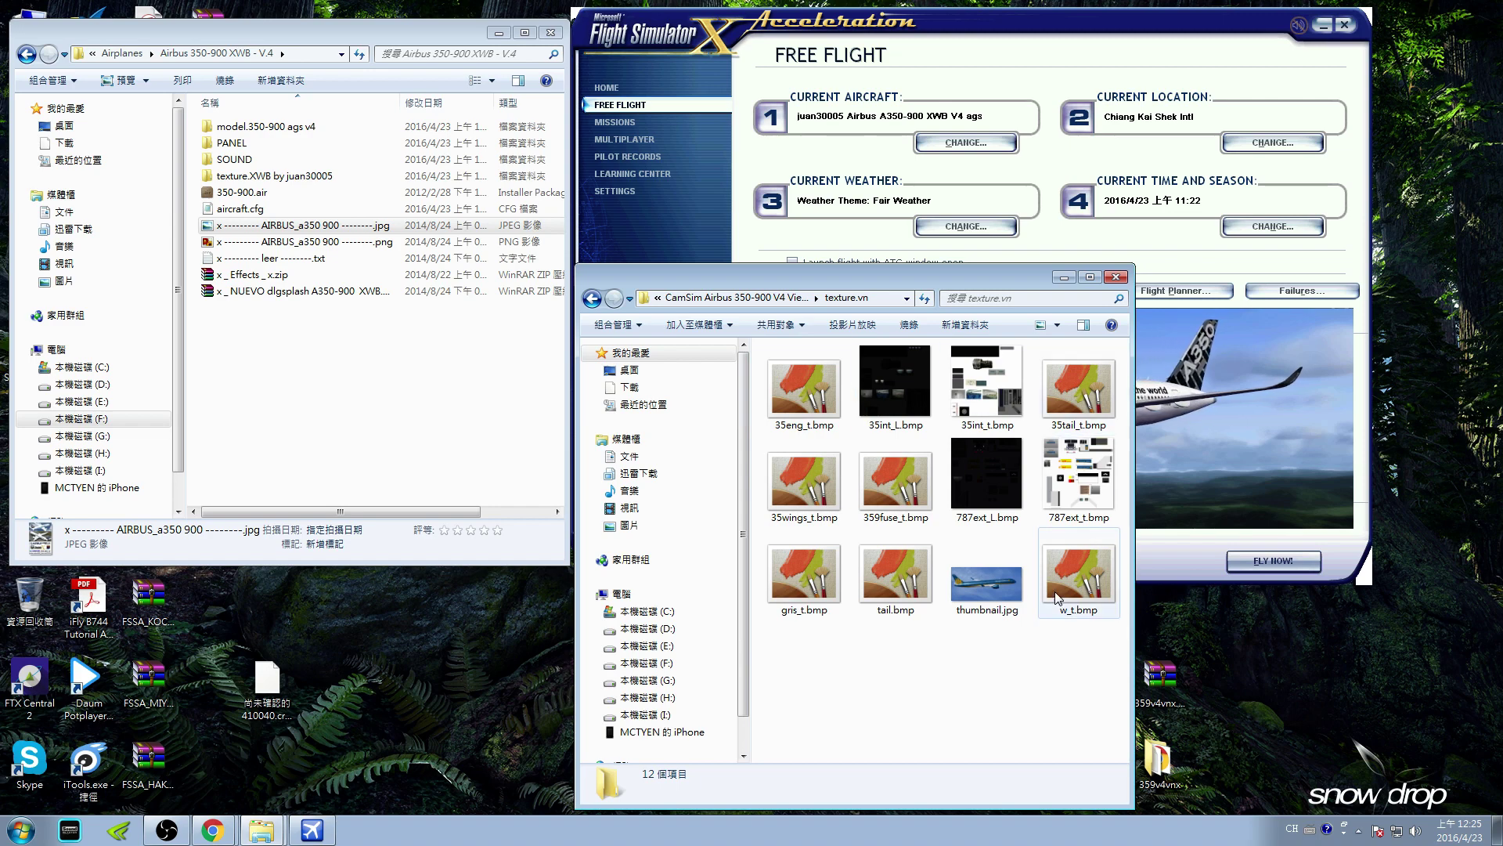
Copy the texture.vn folder from the CamSim Vietnam livery folder into the installed Airbus 350-900 XWB - V.4 aircraft folder.
{"action": "left_click", "coordinate": [599, 306]}
{"action": "right_click", "coordinate": [810, 371]}
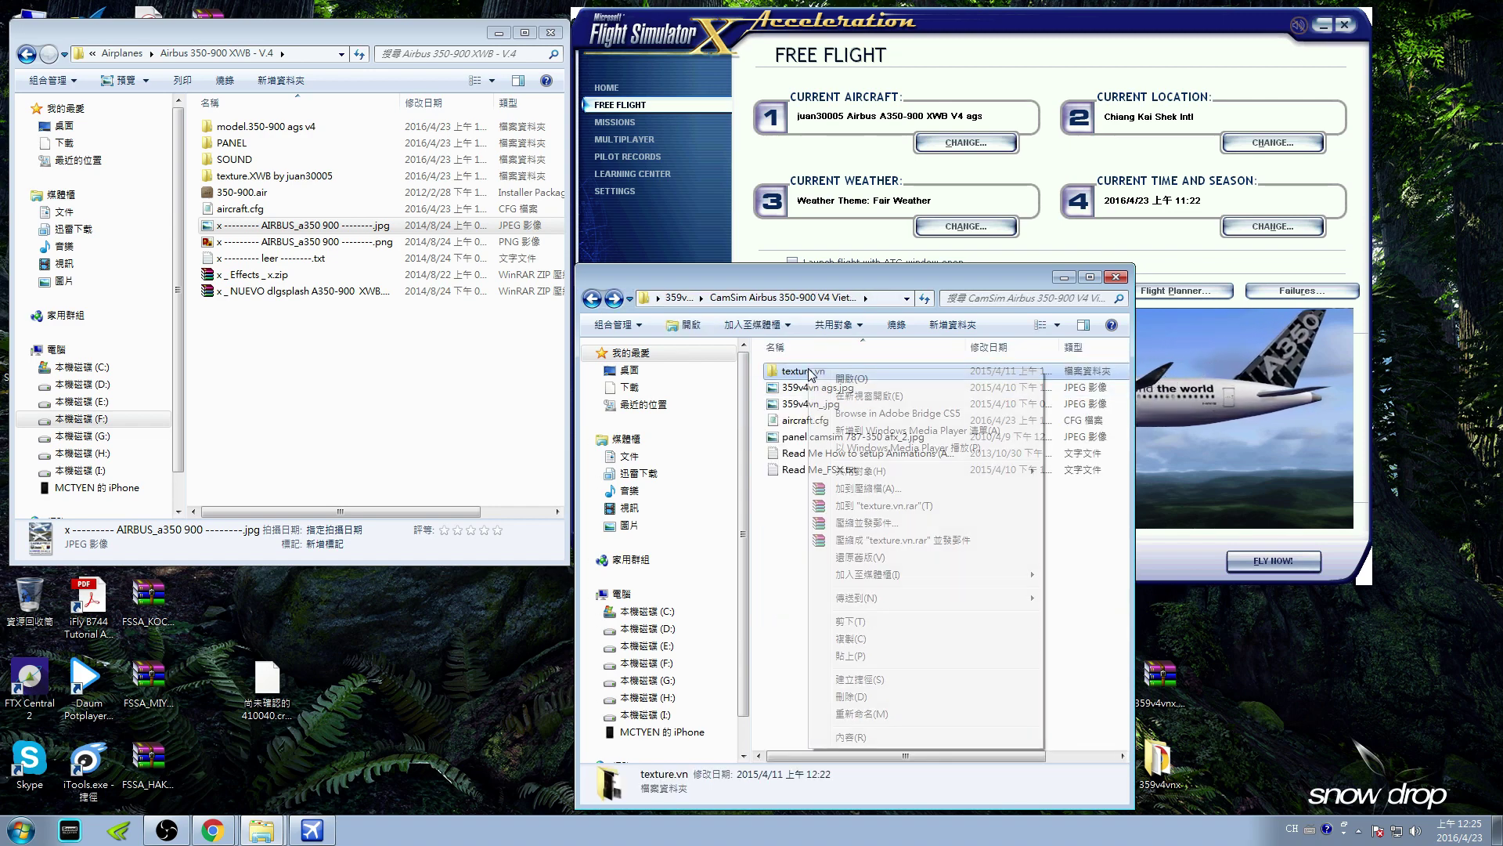
{"action": "left_click", "coordinate": [818, 638]}
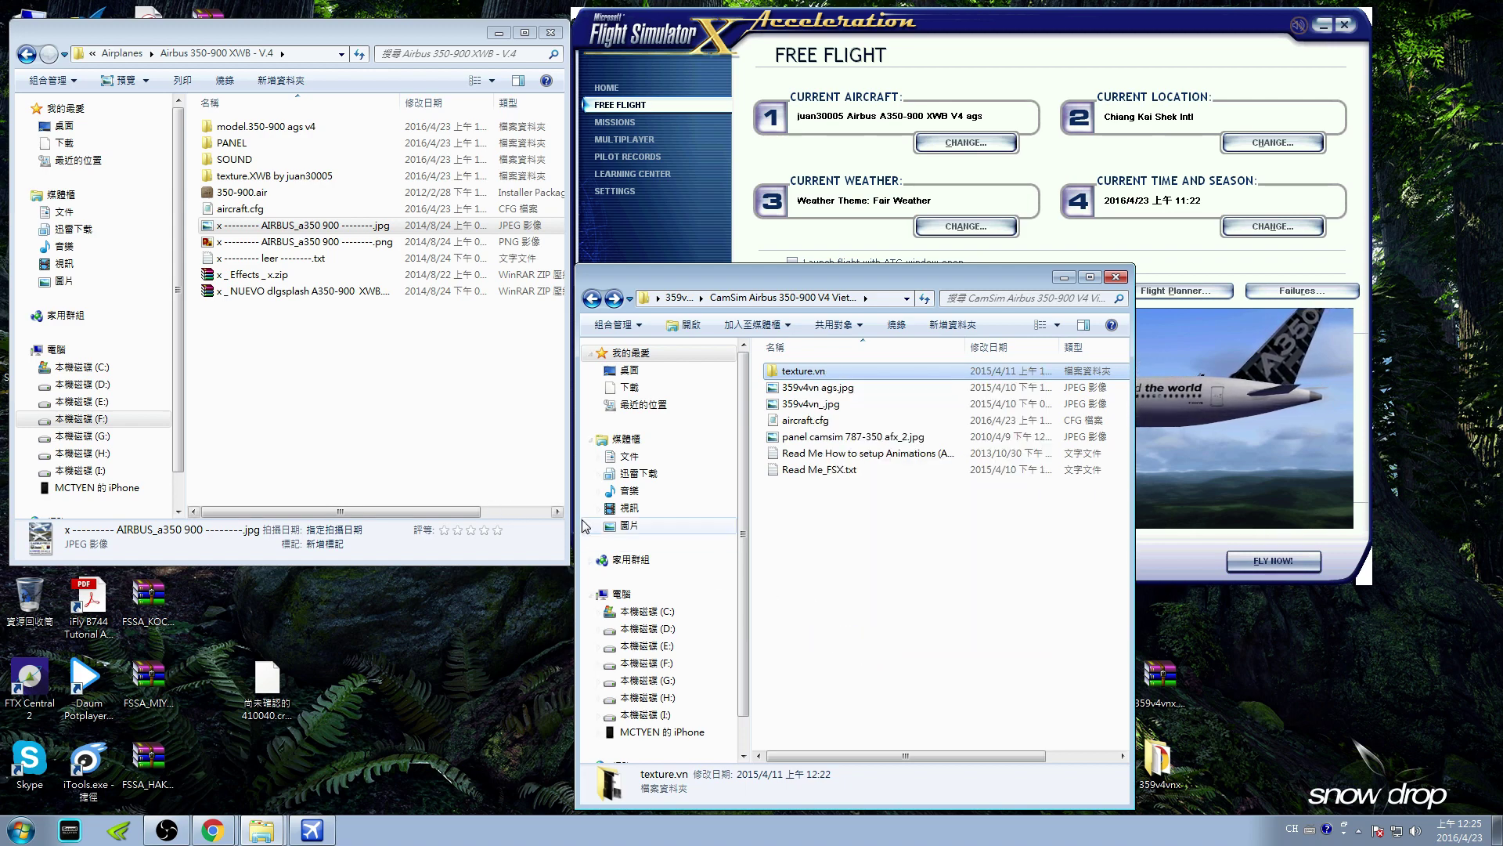
{"action": "left_click", "coordinate": [313, 417]}
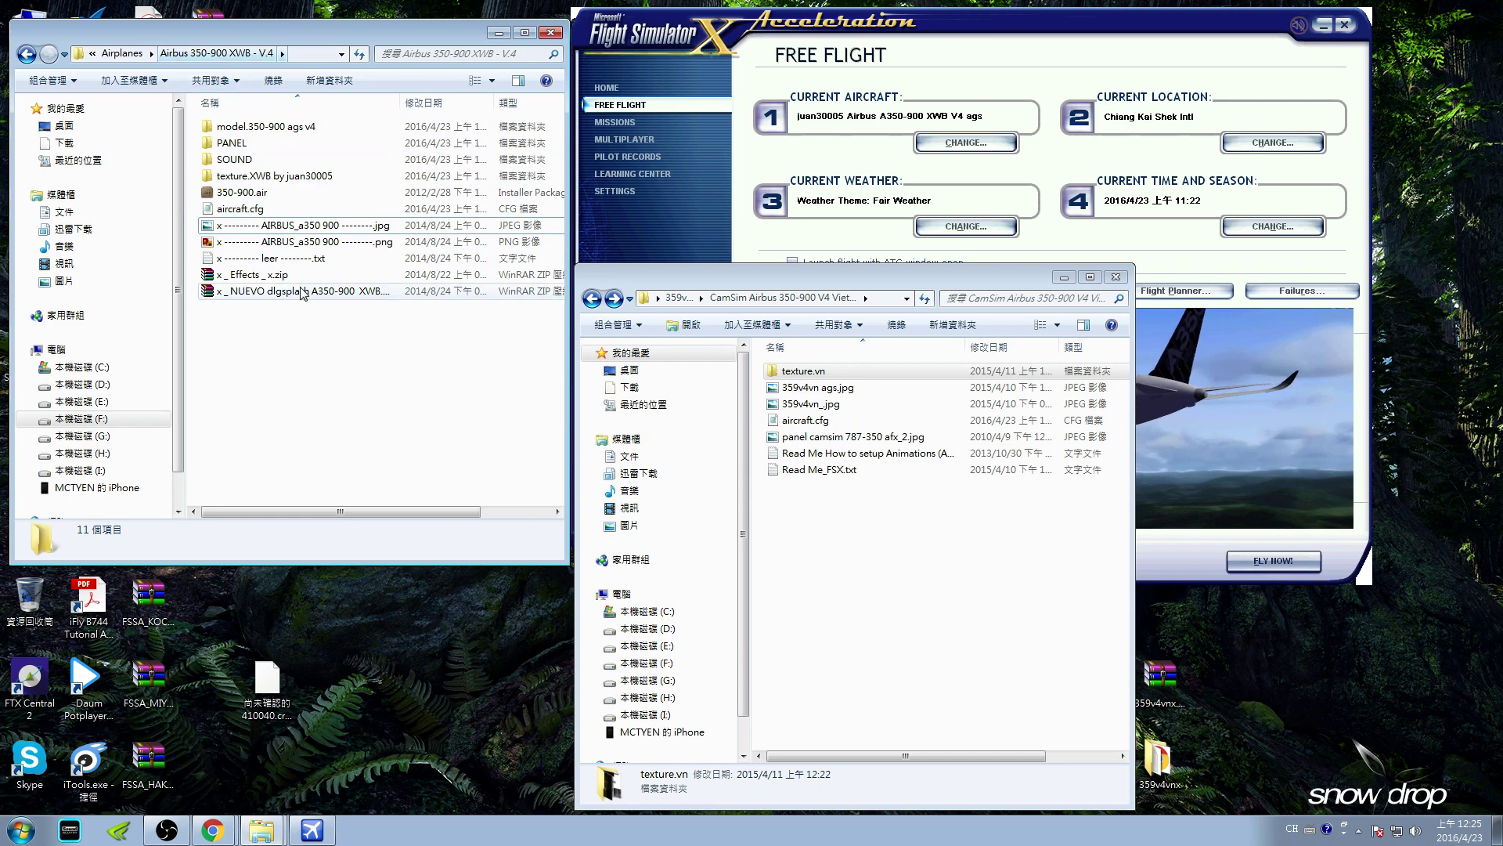
{"action": "right_click", "coordinate": [278, 369]}
{"action": "left_click", "coordinate": [325, 479]}
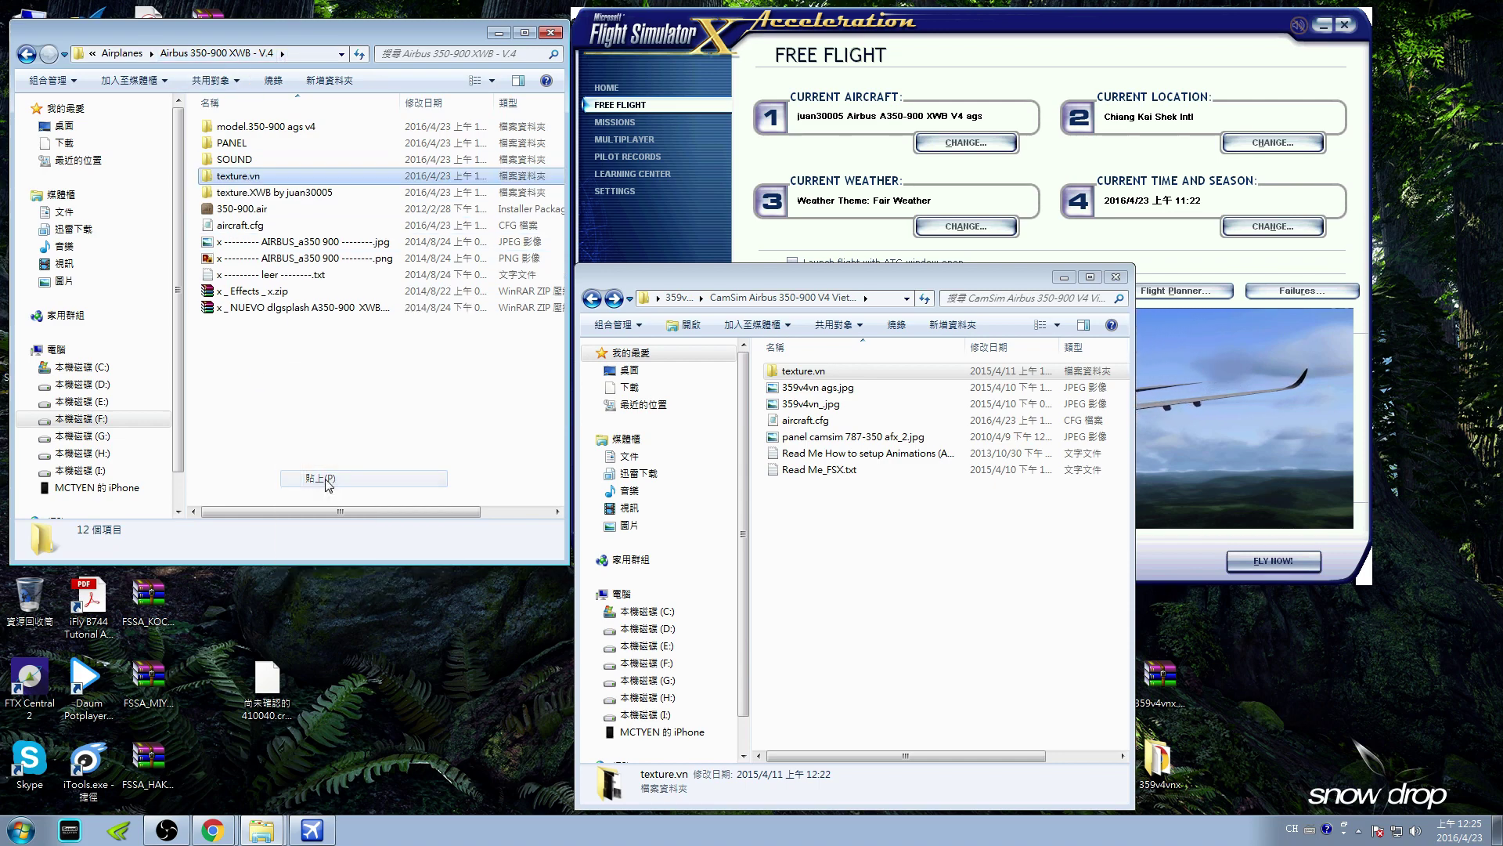
{"action": "left_click", "coordinate": [292, 395]}
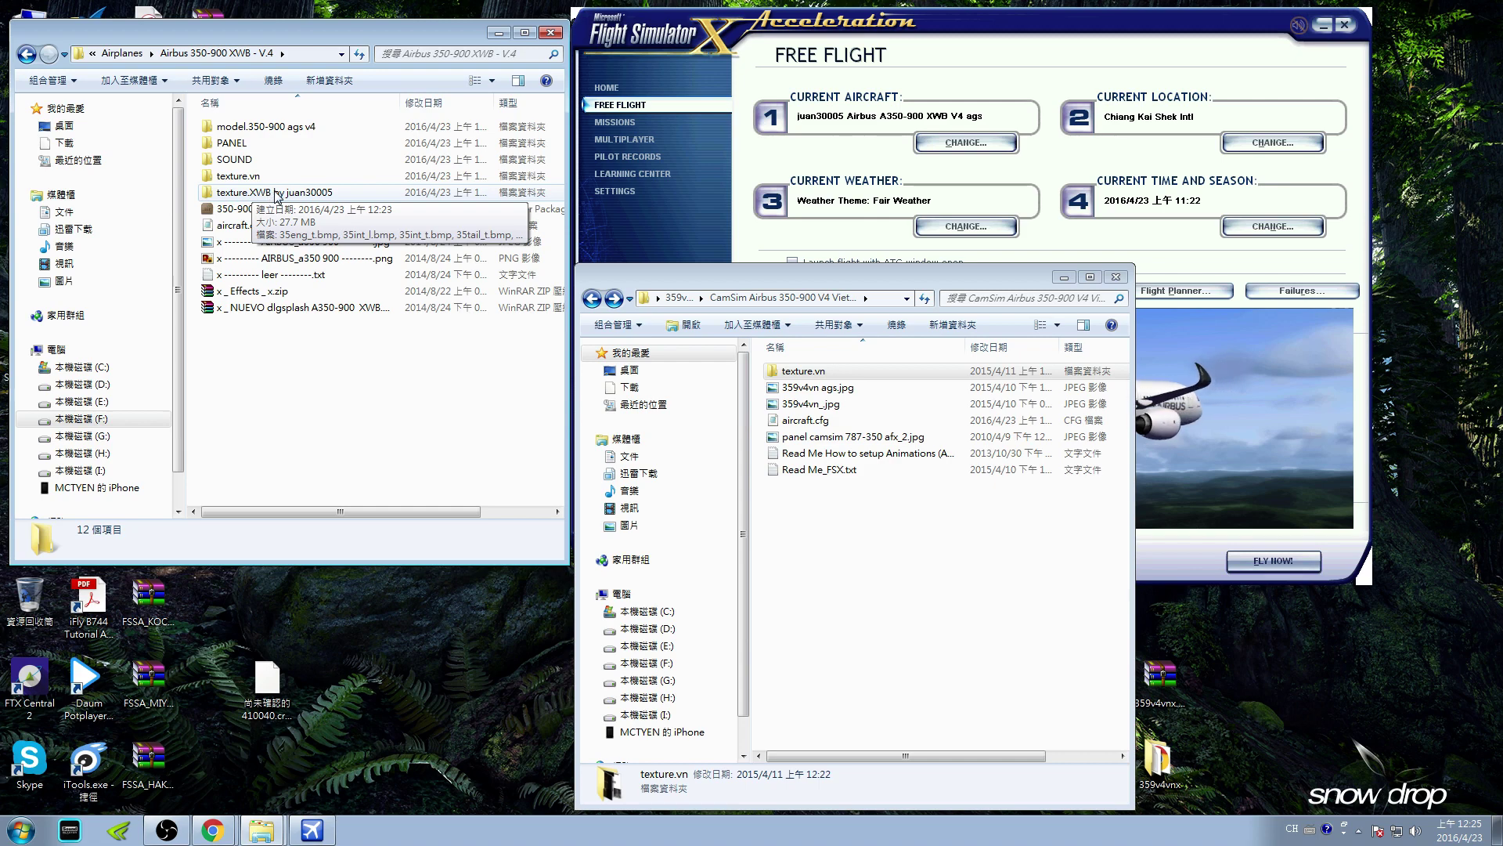
View thumbnail.jpg in the aircraft's original XWB texture folder, close it and return to the aircraft folder.
{"action": "left_click", "coordinate": [281, 127]}
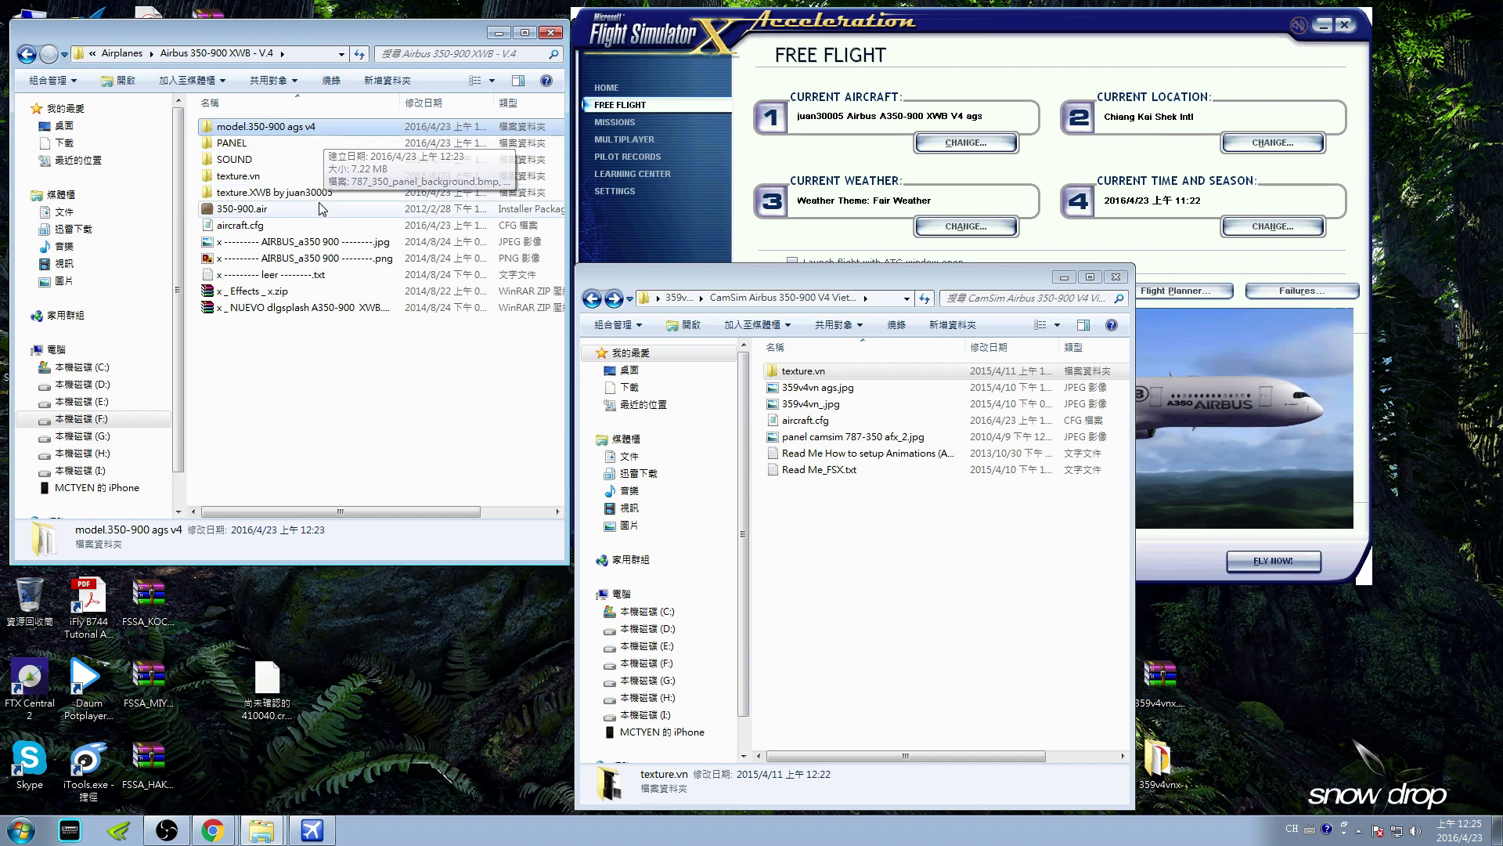
{"action": "left_click", "coordinate": [265, 193]}
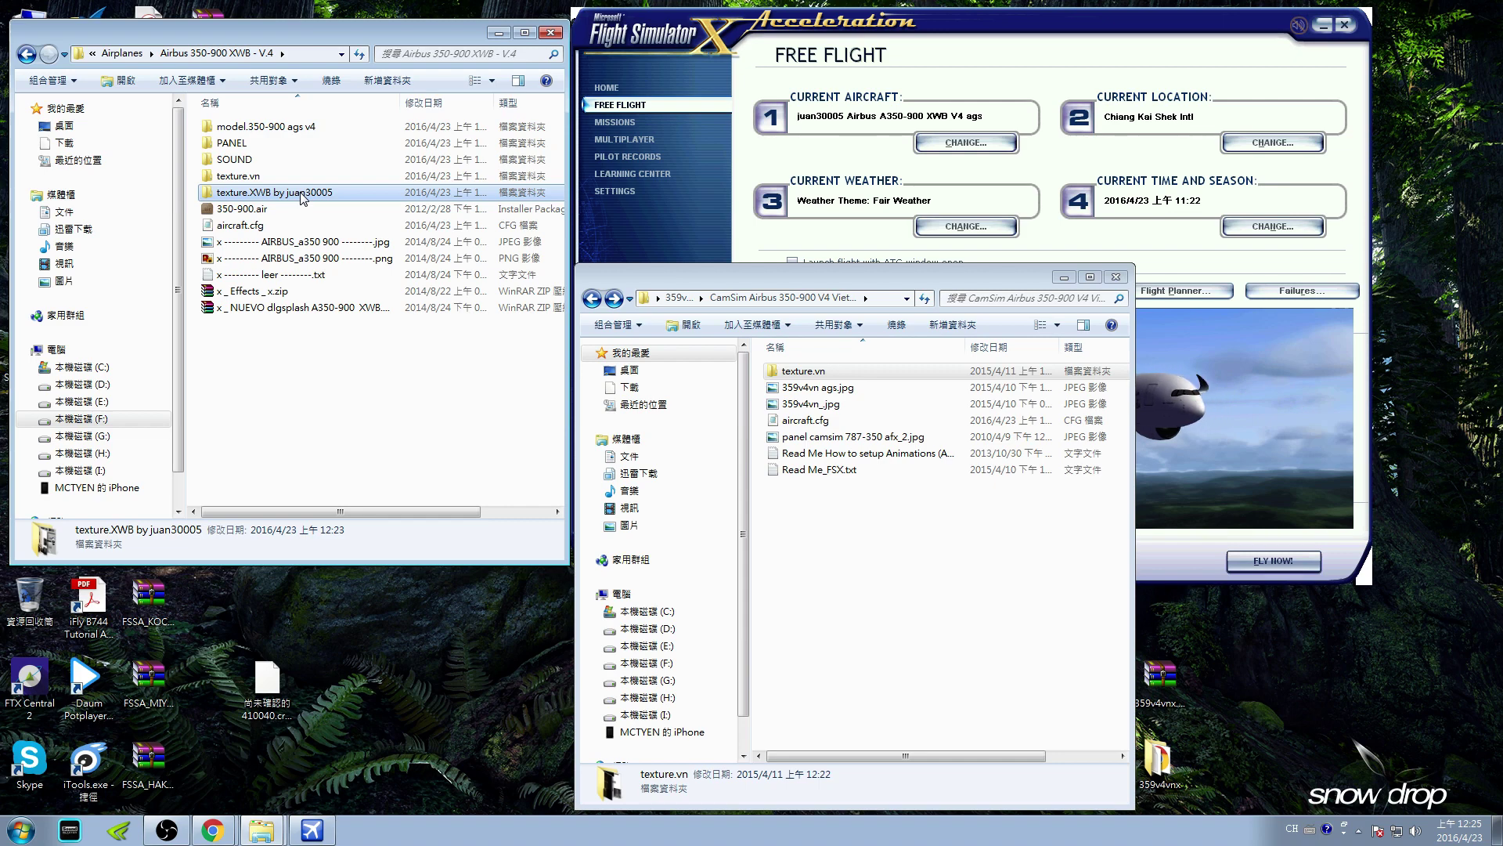
{"action": "double_click", "coordinate": [303, 198]}
{"action": "double_click", "coordinate": [264, 429]}
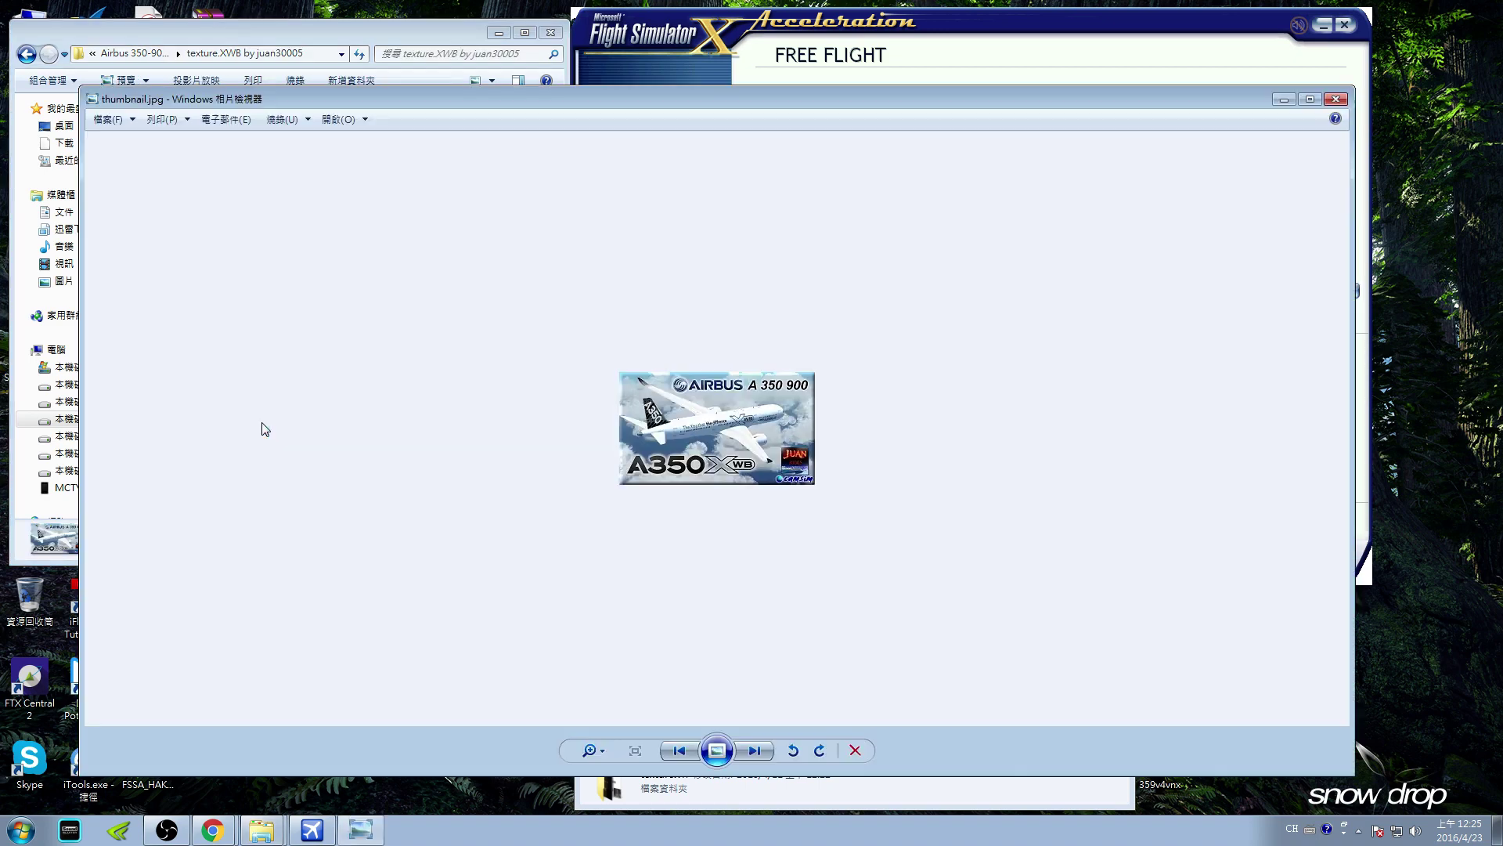
{"action": "scroll", "coordinate": [722, 440], "scroll_direction": "up", "scroll_amount": 3}
{"action": "scroll", "coordinate": [722, 440], "scroll_direction": "down", "scroll_amount": 3}
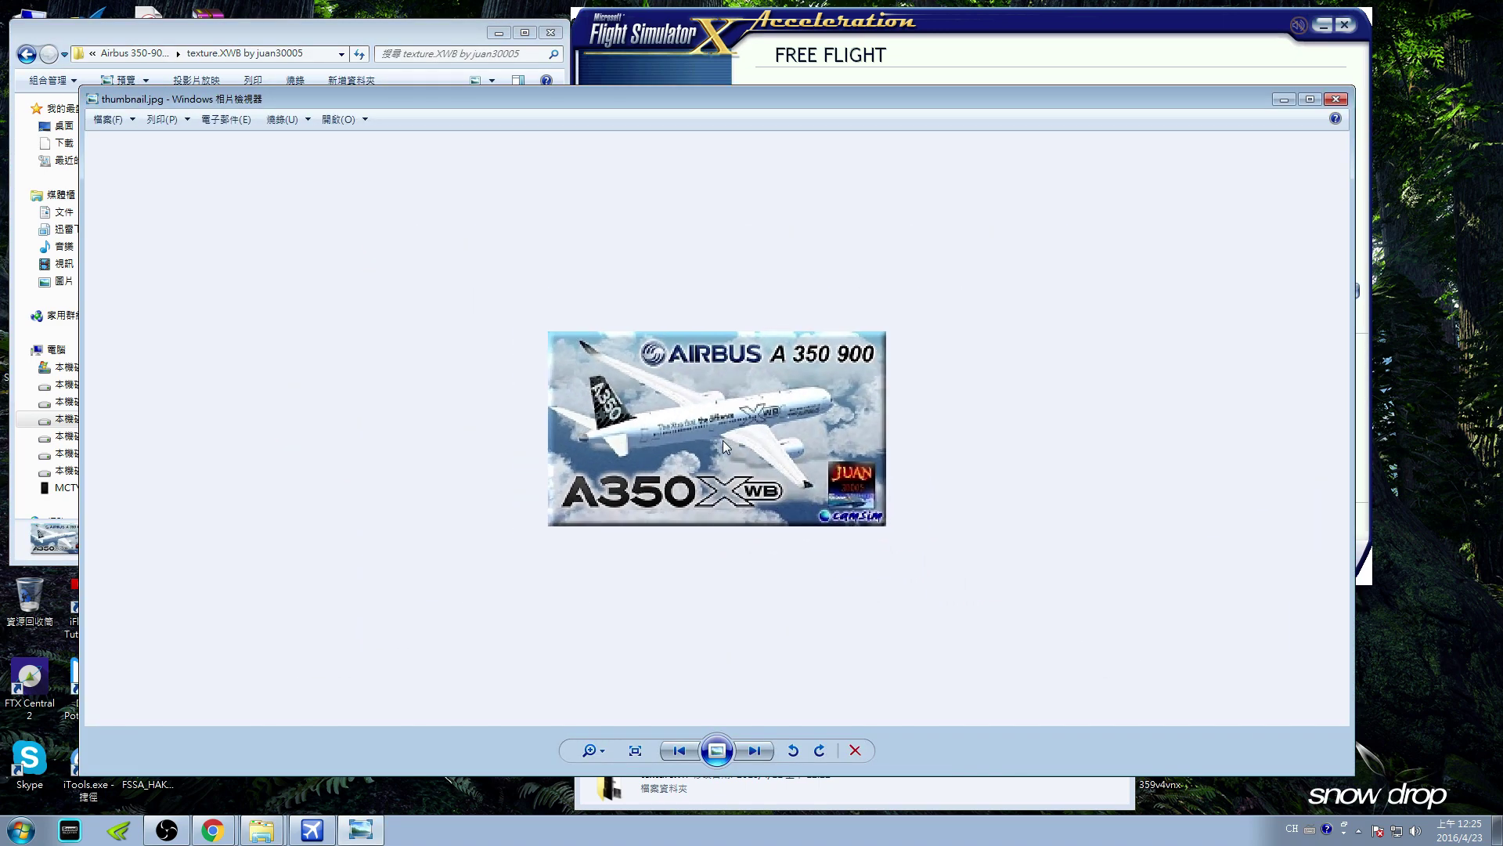
{"action": "left_click", "coordinate": [1335, 98]}
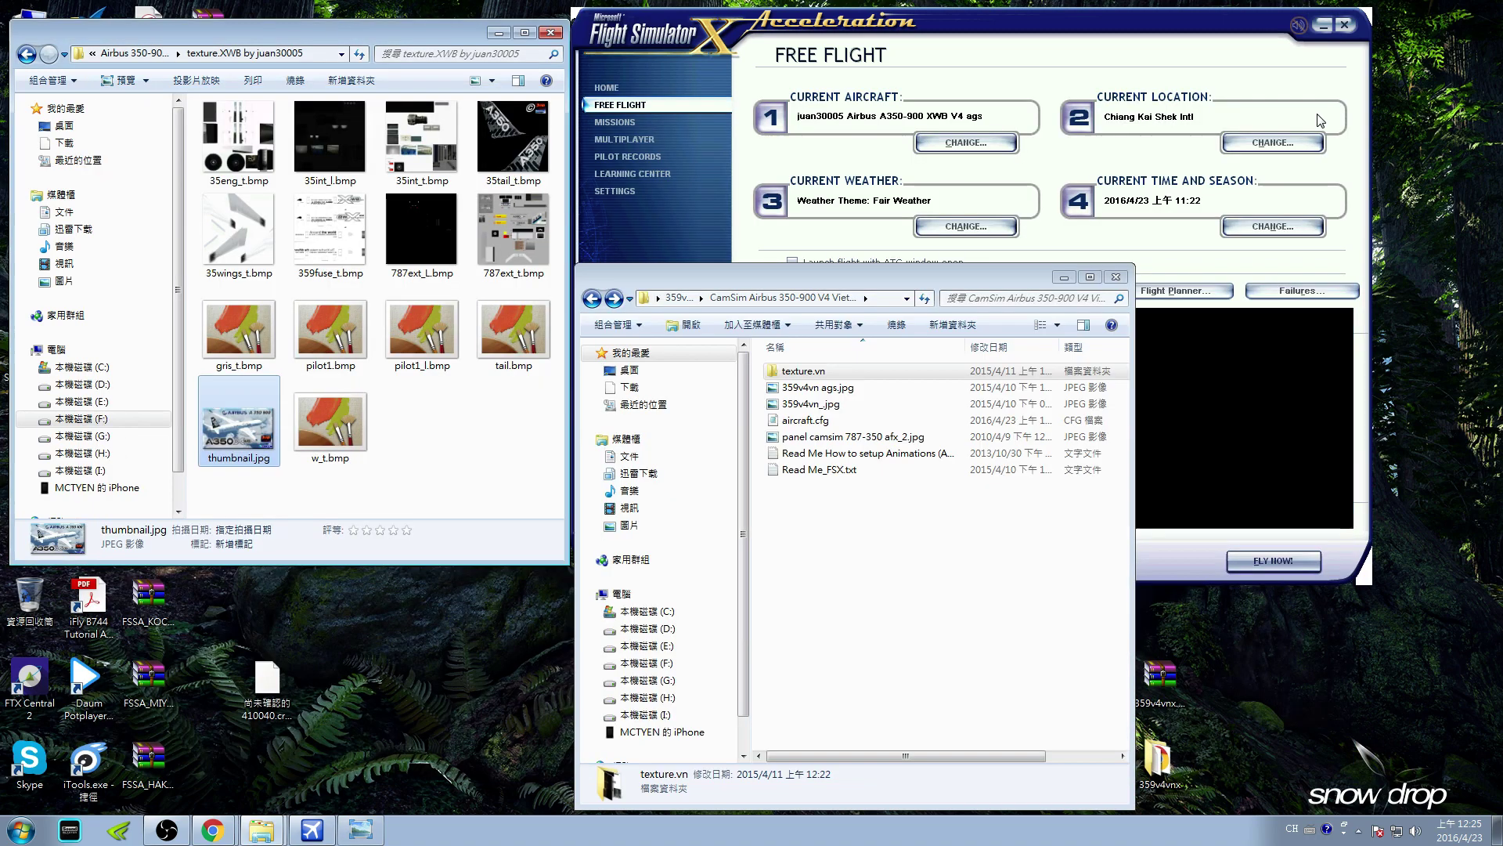
{"action": "left_click", "coordinate": [473, 422]}
{"action": "left_click", "coordinate": [27, 53]}
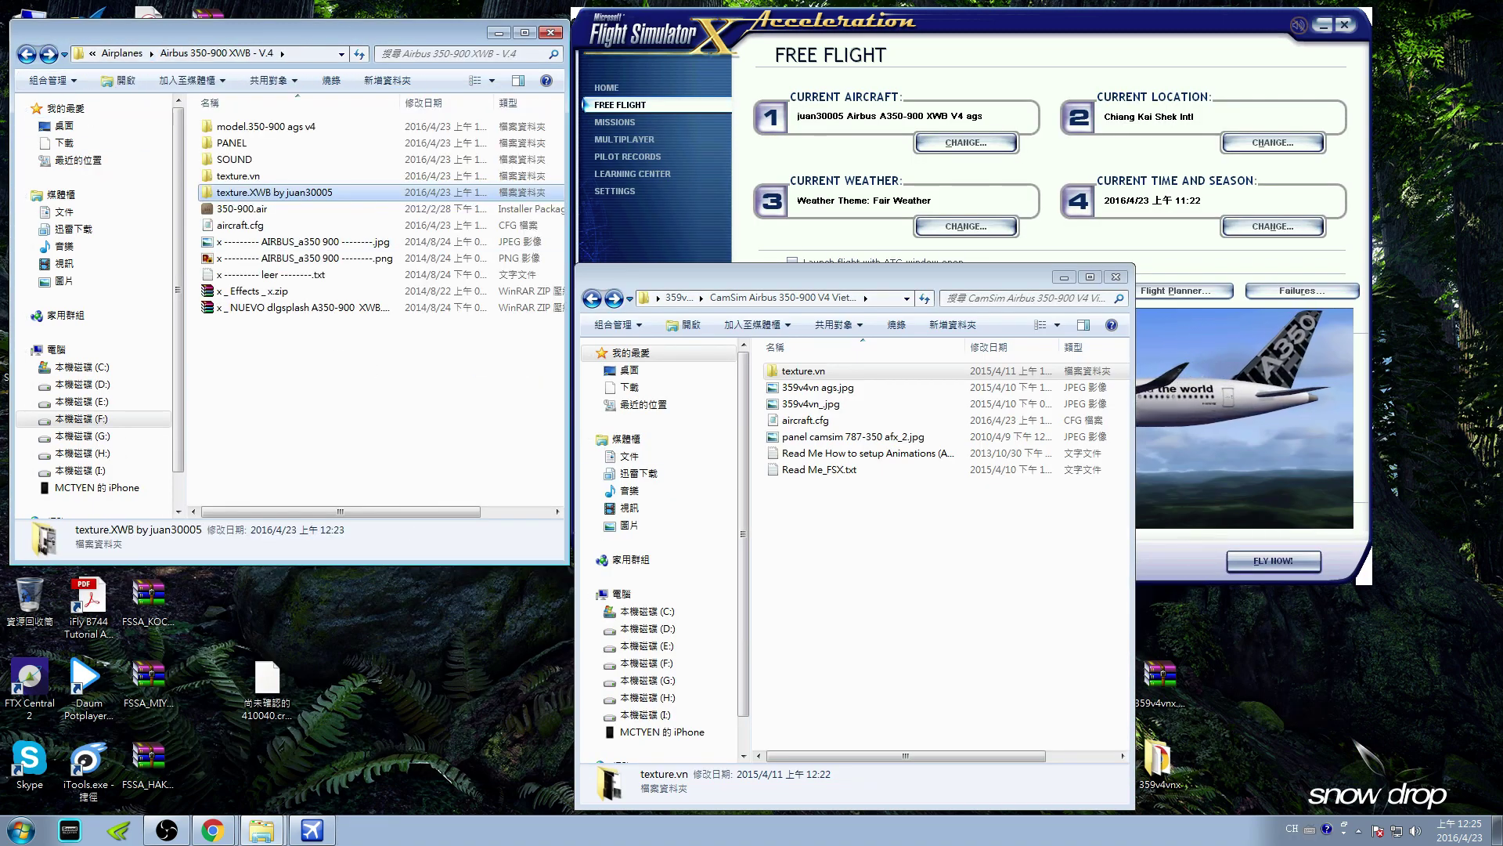
Open the aircraft.cfg files from the installed aircraft folder and the Vietnam livery folder, placing them side by side.
{"action": "left_click", "coordinate": [266, 368]}
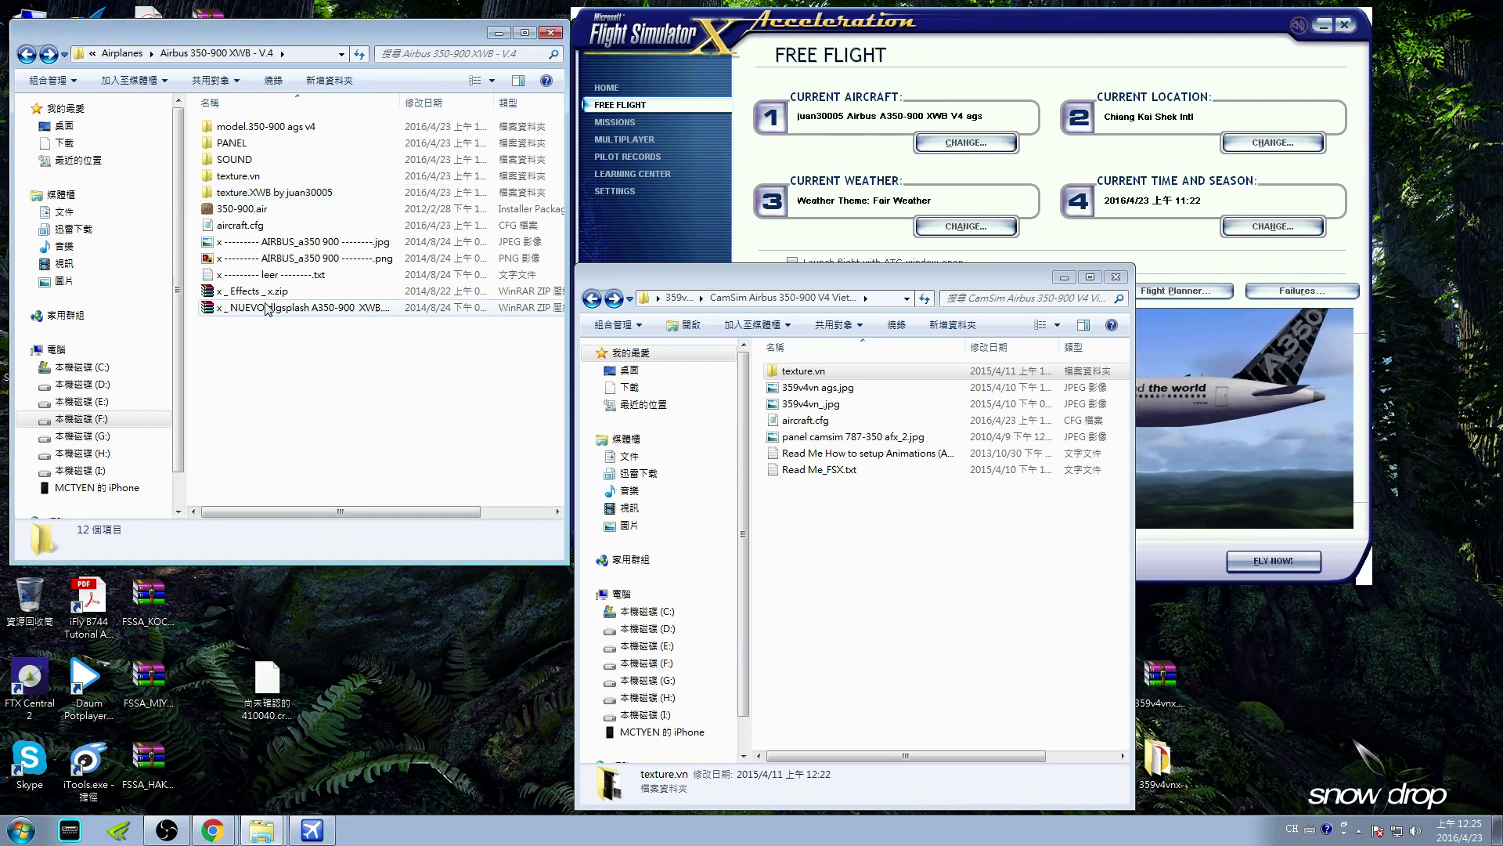
{"action": "double_click", "coordinate": [258, 228]}
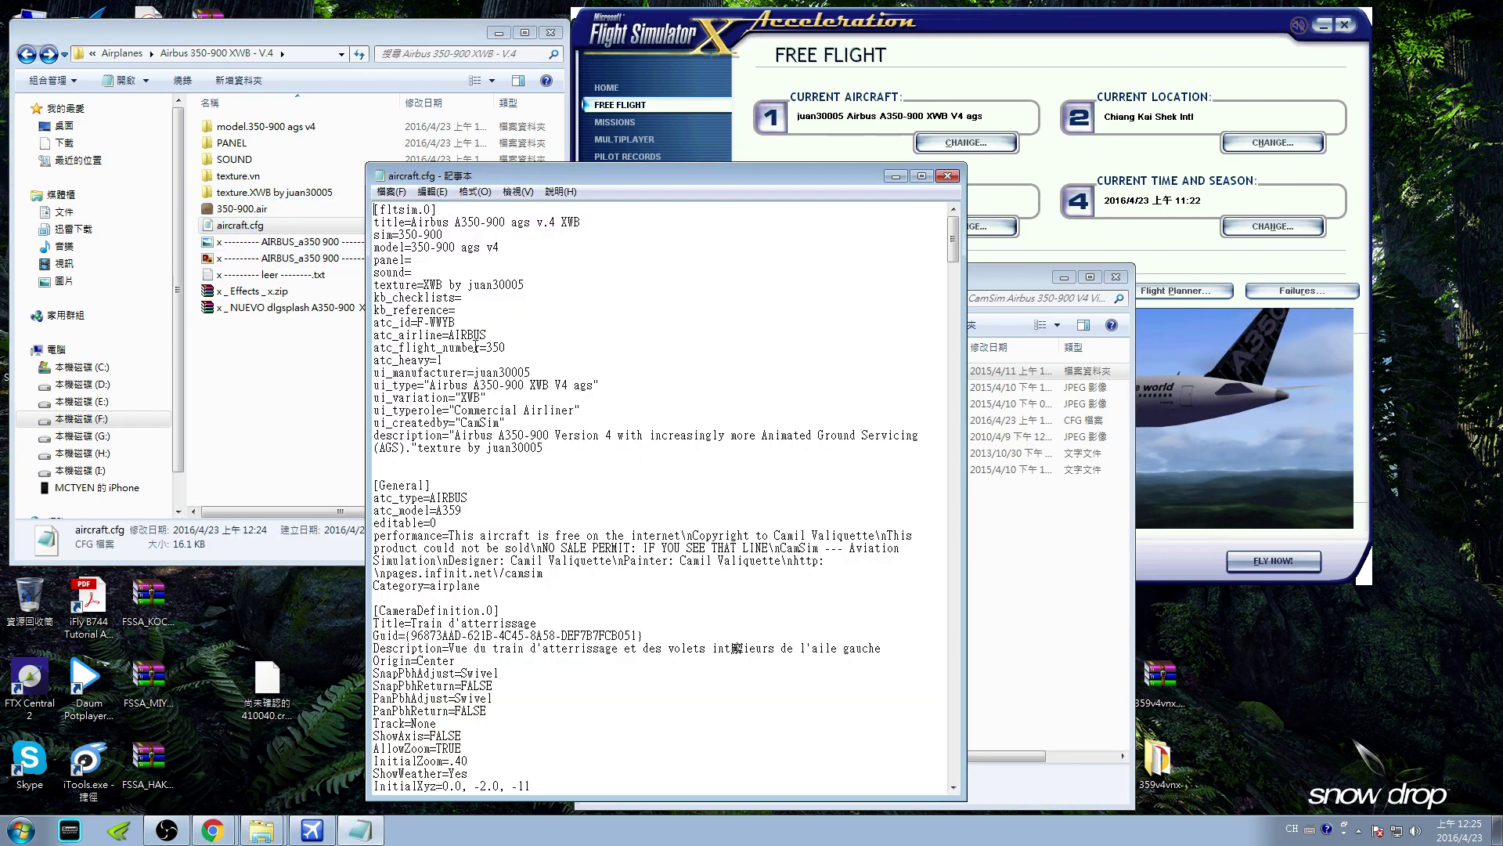
{"action": "left_click_drag", "start_coordinate": [528, 171], "coordinate": [166, 170]}
{"action": "left_click", "coordinate": [791, 509]}
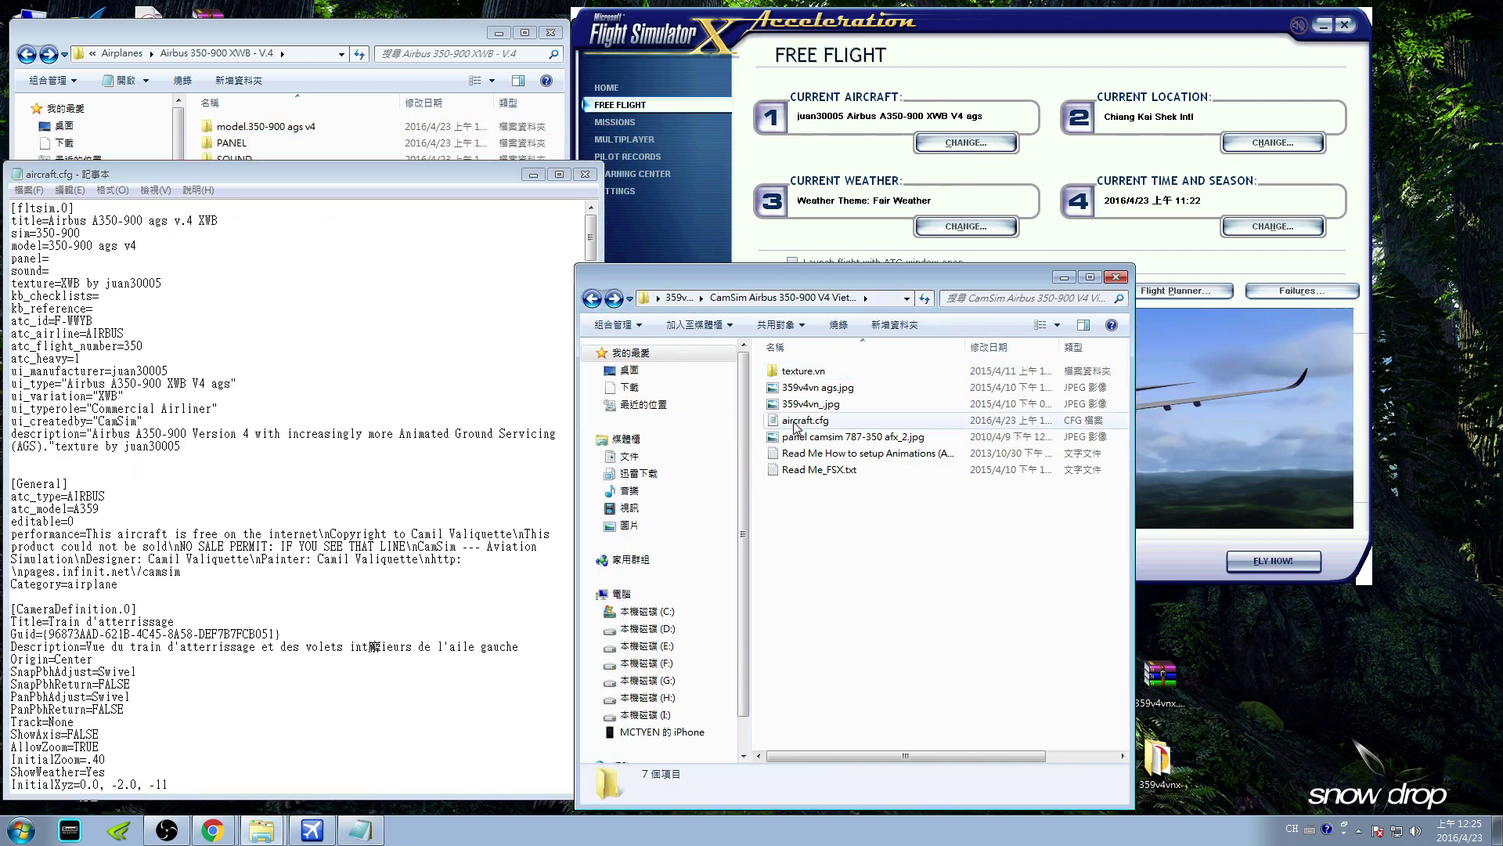
{"action": "double_click", "coordinate": [797, 424]}
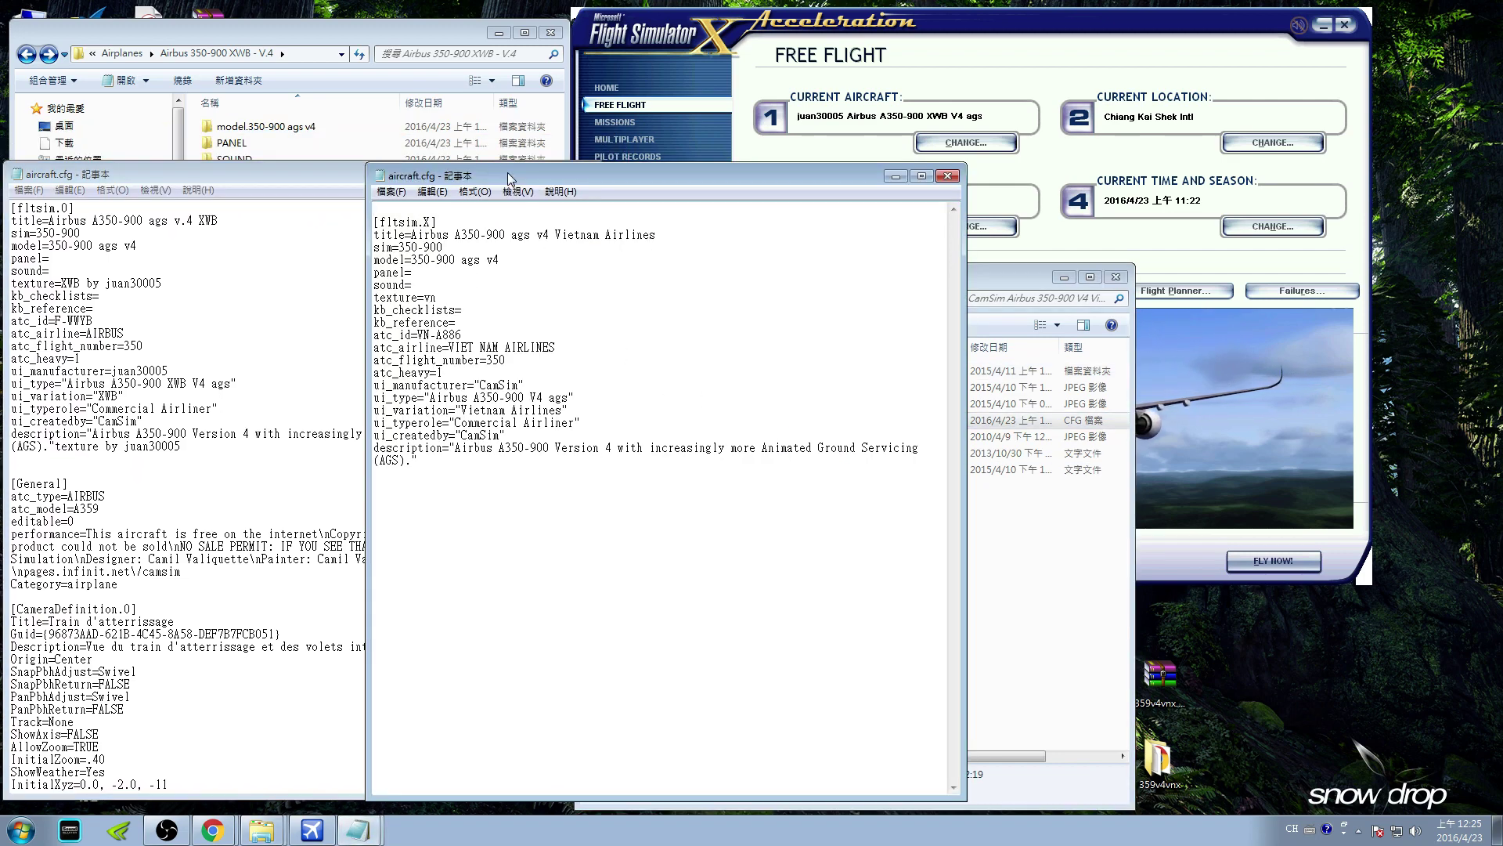
{"action": "left_click_drag", "start_coordinate": [509, 179], "coordinate": [751, 174]}
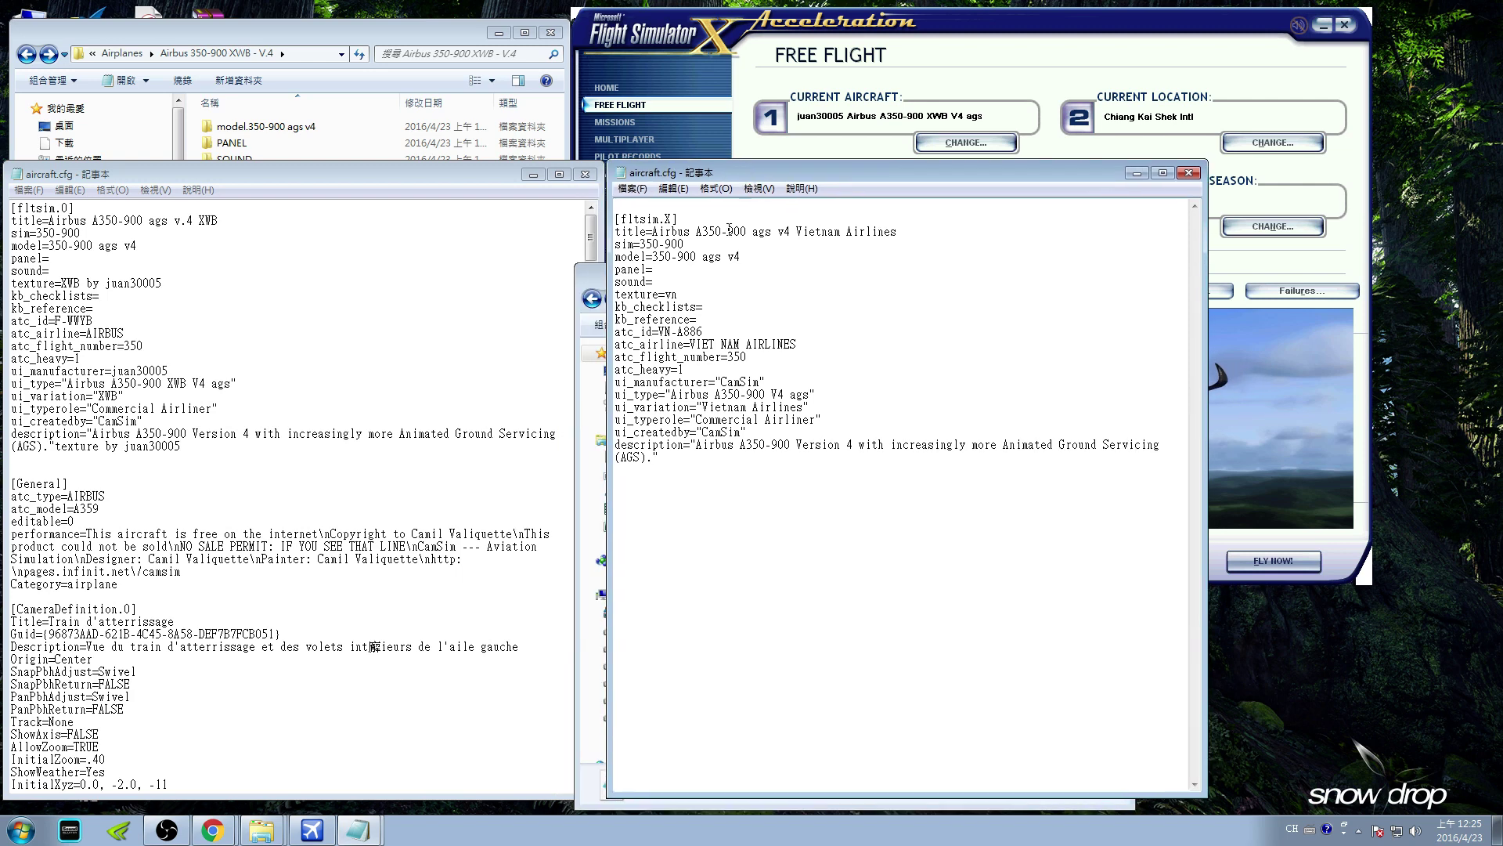
Copy the whole [fltsim.X] Vietnam Airlines section into the installed aircraft.cfg between the [fltsim.0] section and [General].
{"action": "left_click_drag", "start_coordinate": [685, 453], "coordinate": [632, 232]}
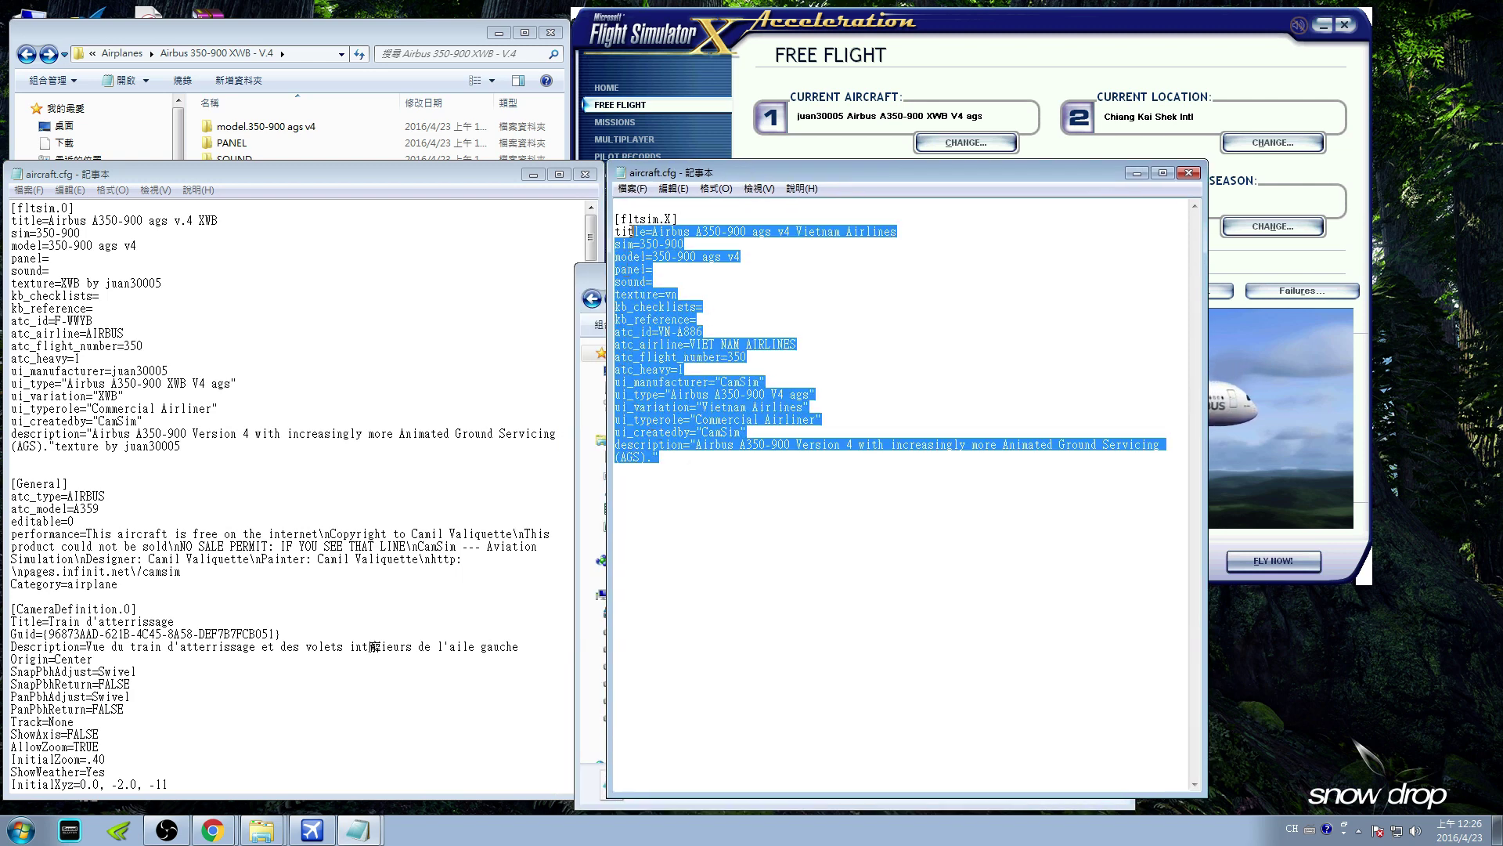
{"action": "right_click", "coordinate": [624, 219]}
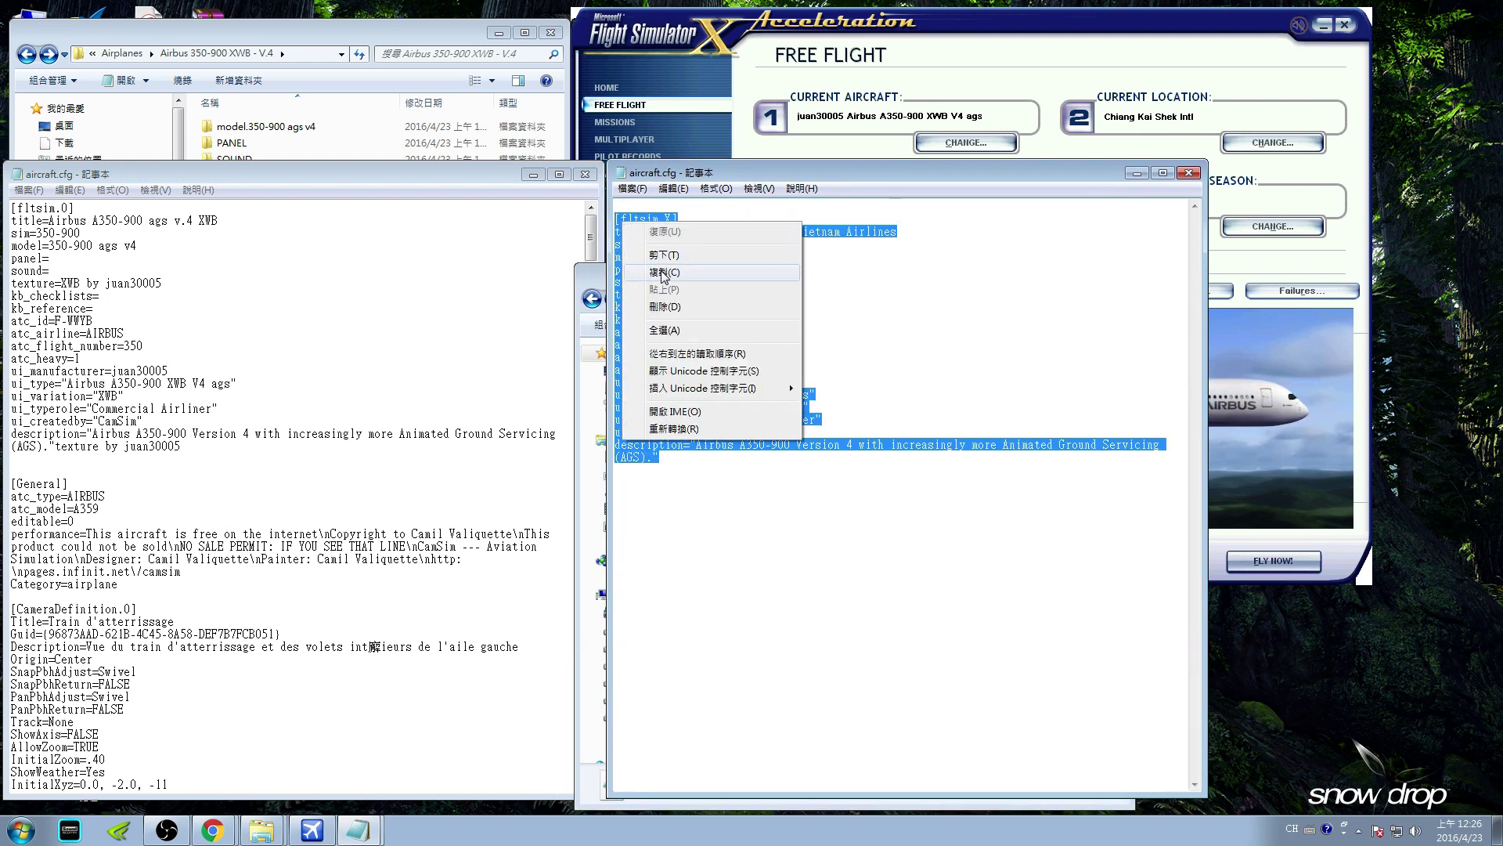
{"action": "left_click", "coordinate": [657, 272]}
{"action": "left_click", "coordinate": [212, 445]}
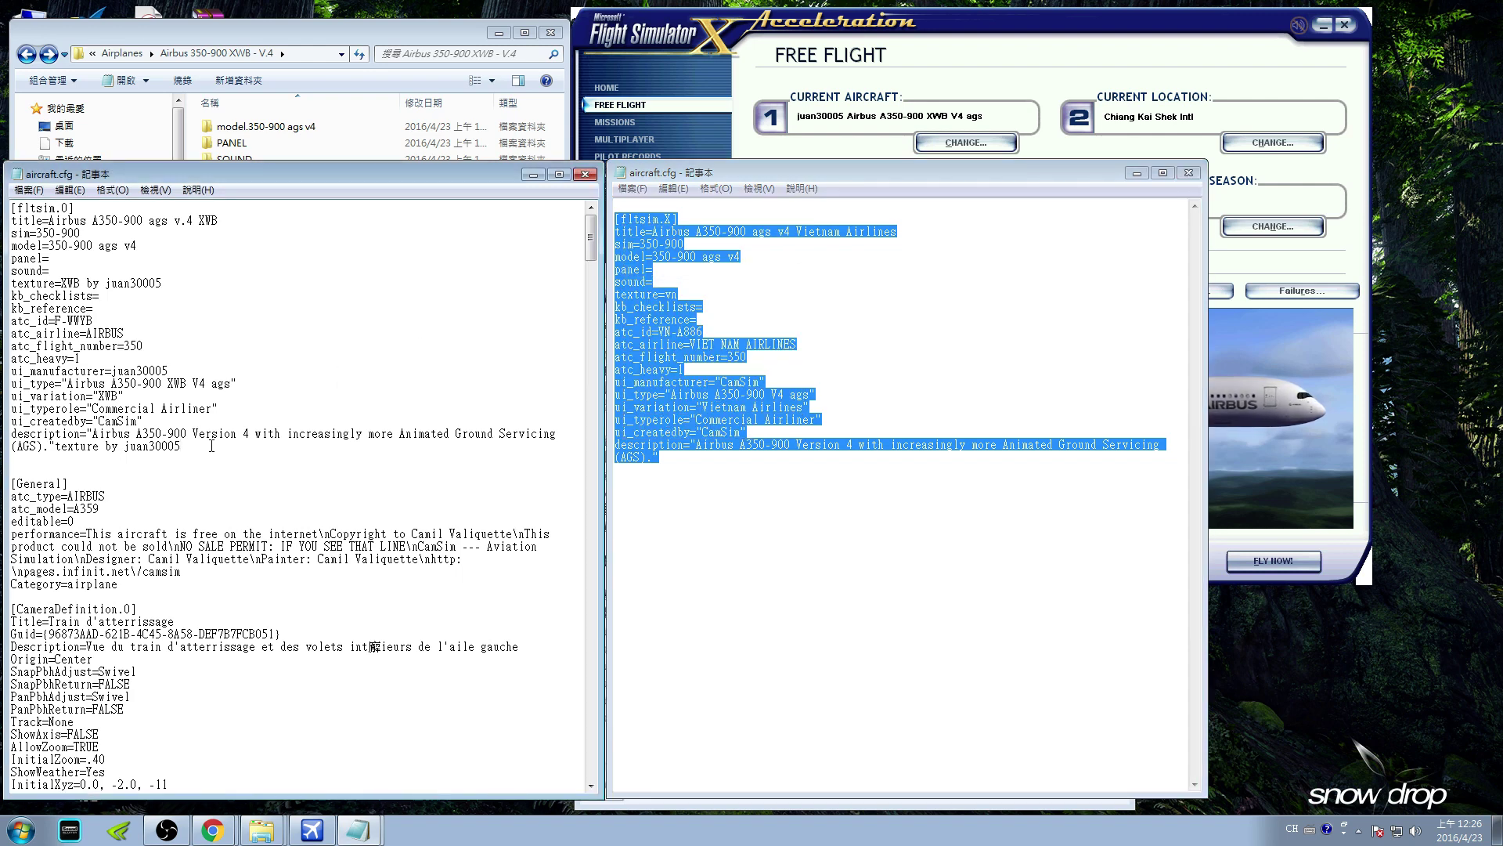
{"action": "key", "text": "Return"}
{"action": "key", "text": "Return"}
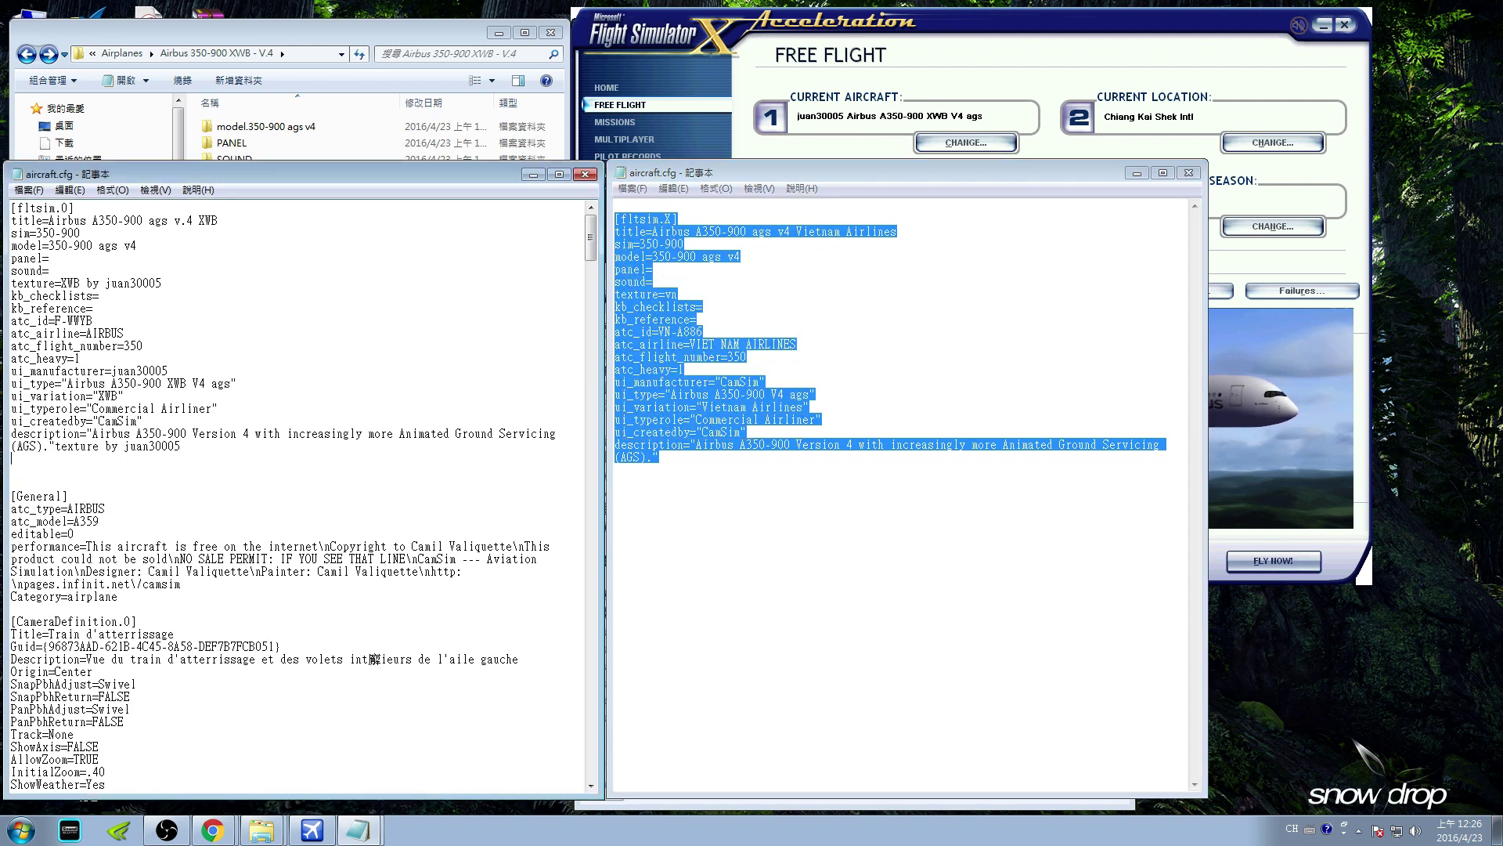
{"action": "right_click", "coordinate": [26, 476]}
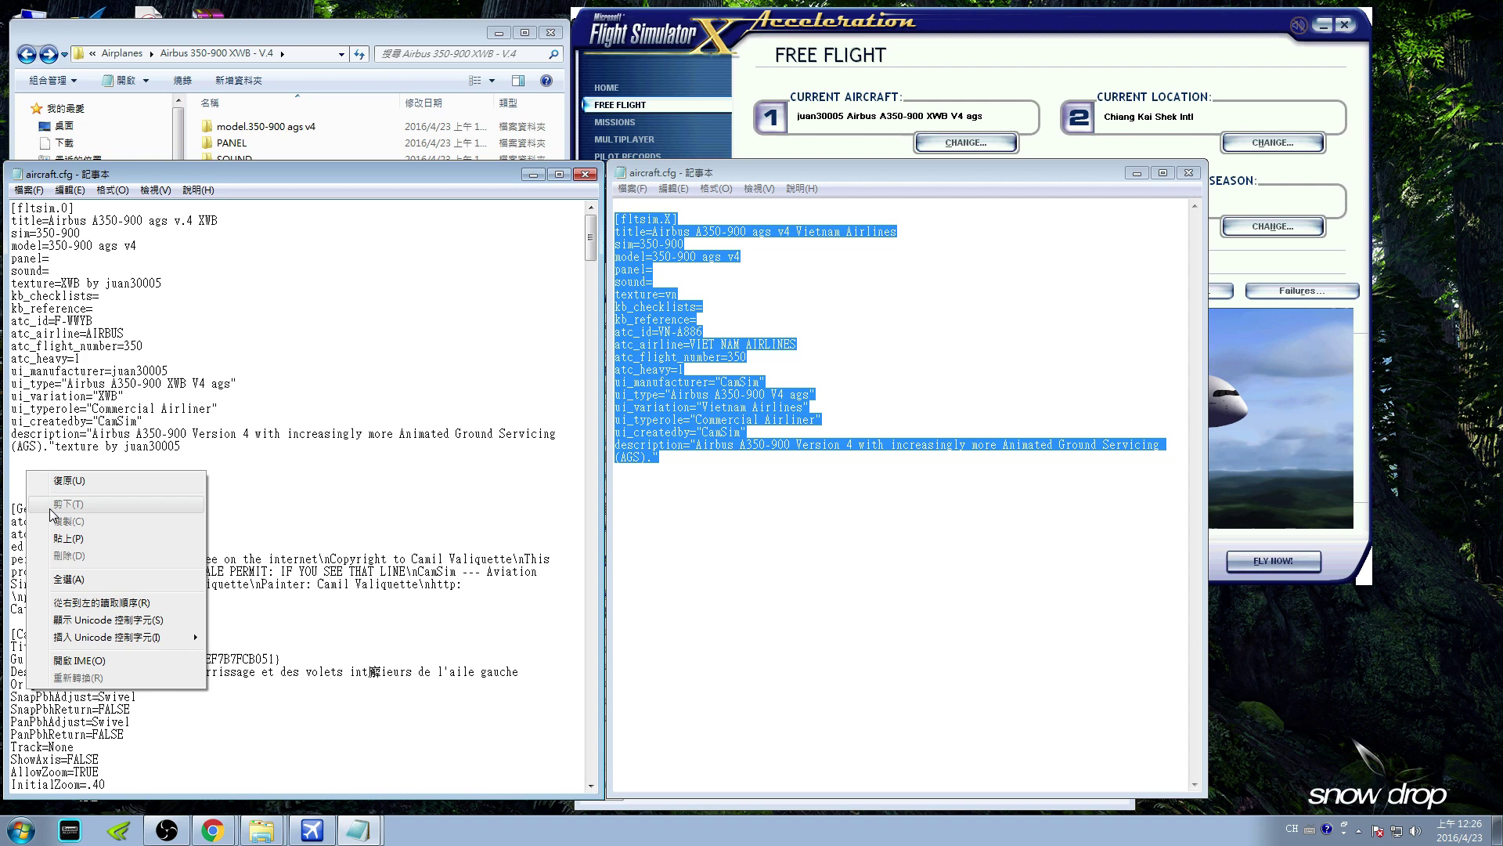
{"action": "left_click", "coordinate": [63, 546]}
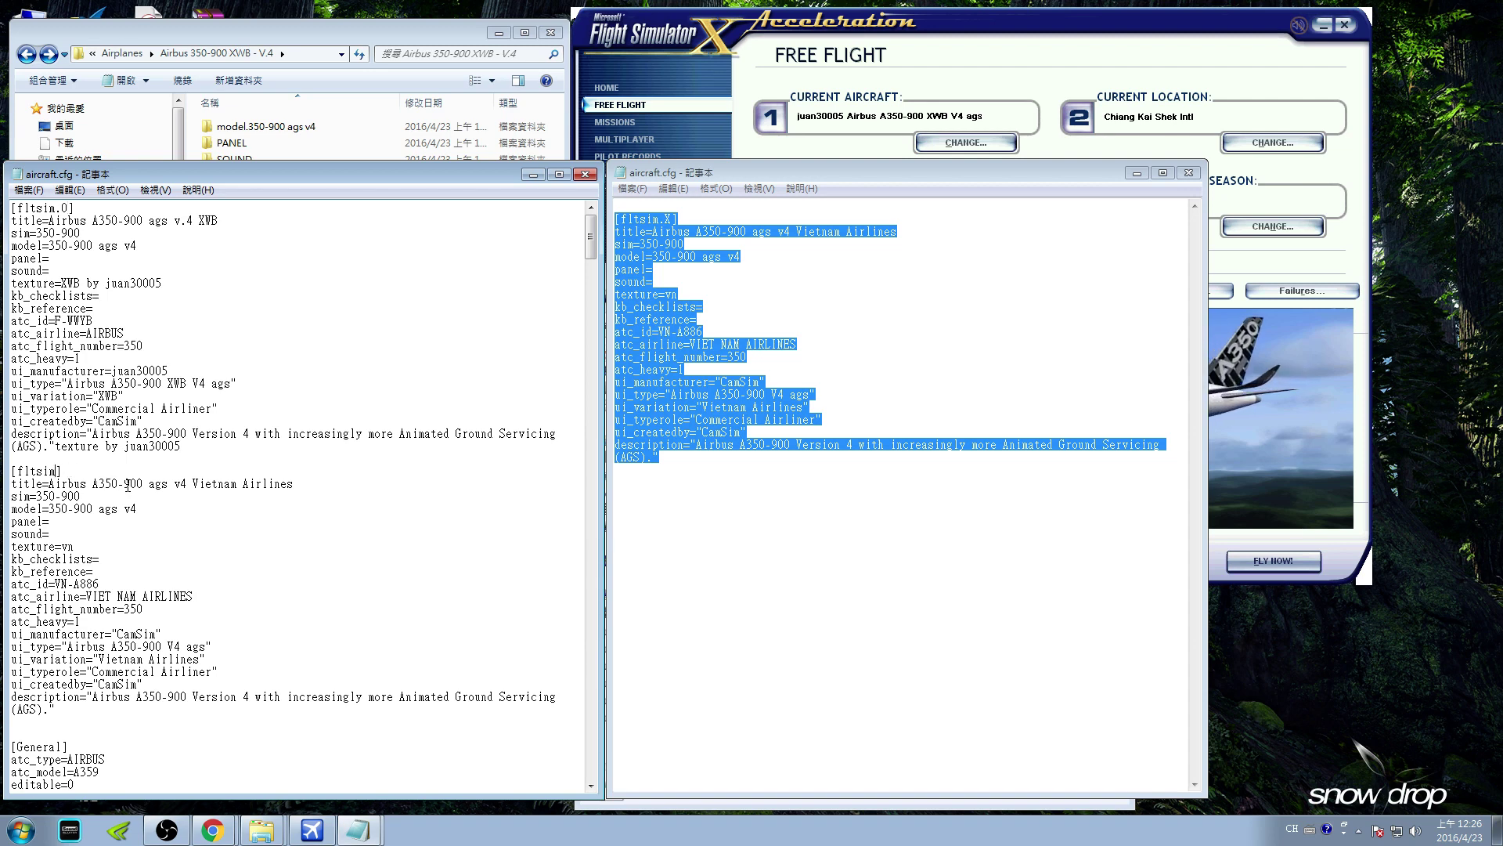
Renumber the pasted Vietnam Airlines section as [fltsim.1], save the installed aircraft.cfg and close it.
{"action": "type", "text": ".1"}
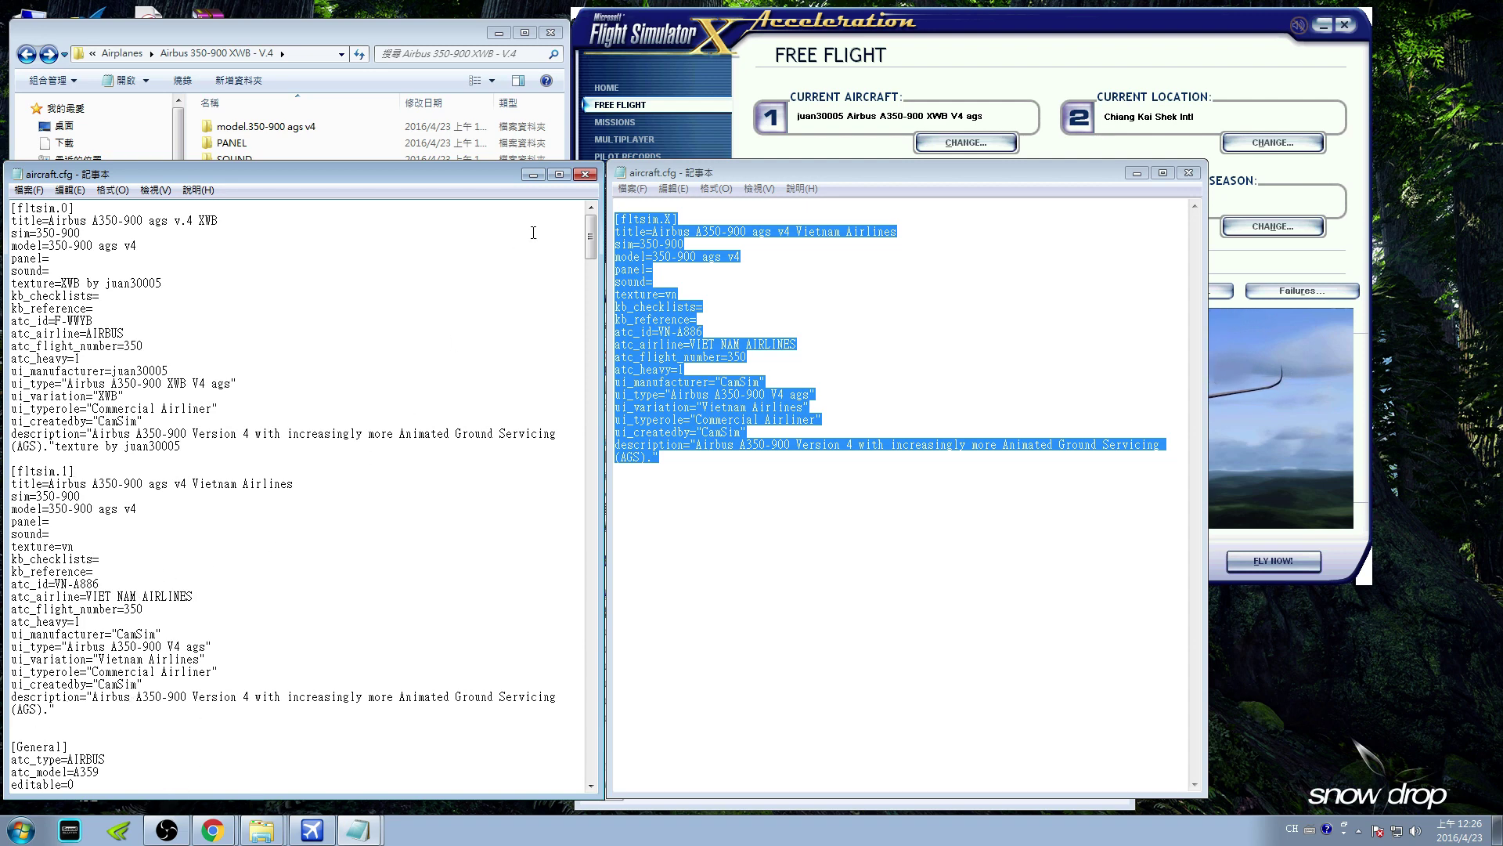
{"action": "left_click", "coordinate": [584, 174]}
{"action": "left_click", "coordinate": [703, 439]}
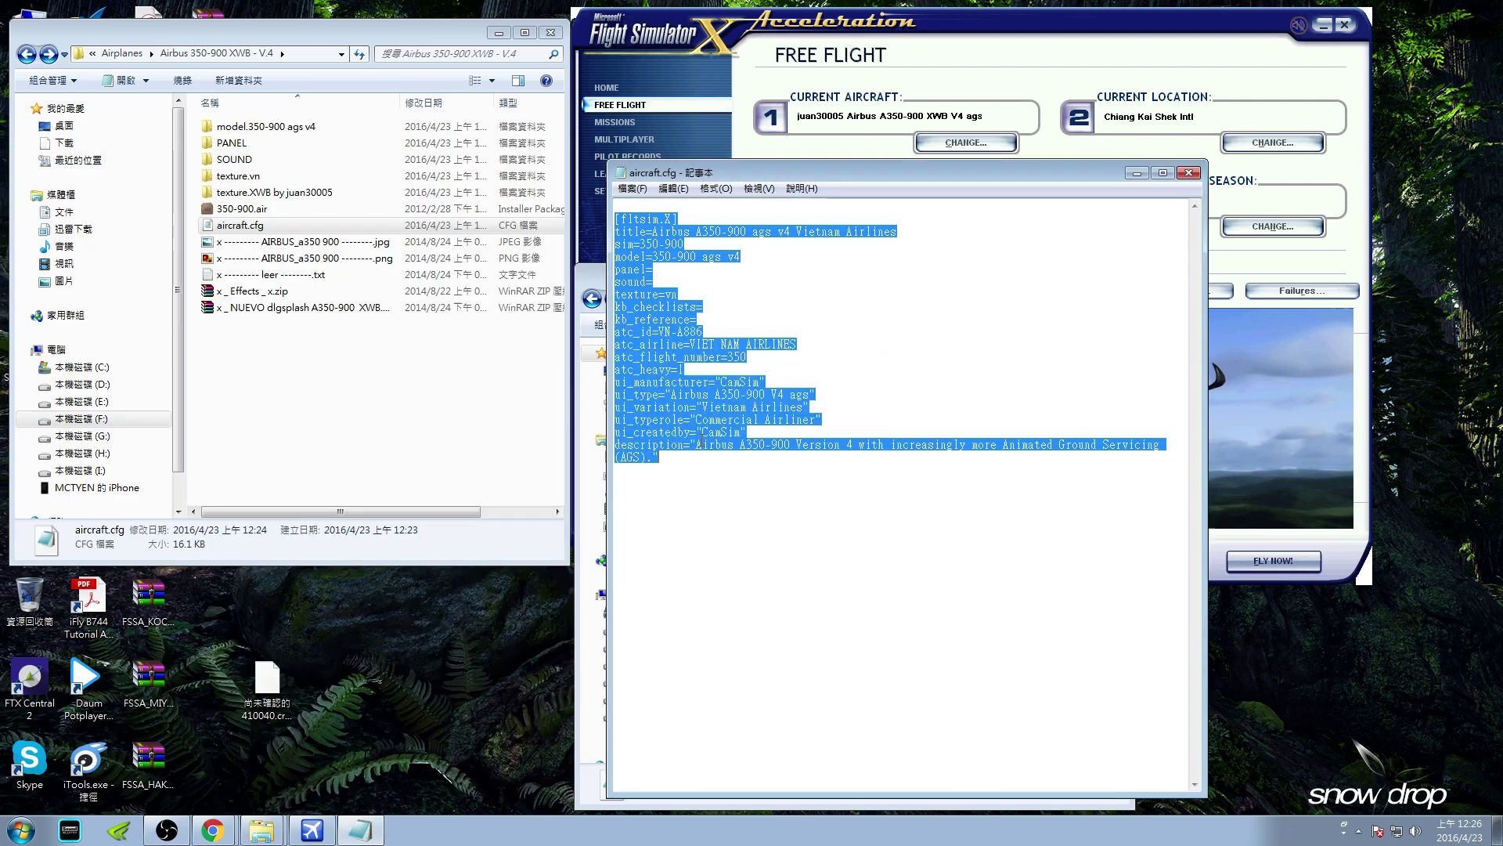
In Flight Simulator X, filter the aircraft by Commercial Airliner and choose the CamSim Airbus A350-900 V4 ags as current aircraft.
{"action": "left_click", "coordinate": [855, 137]}
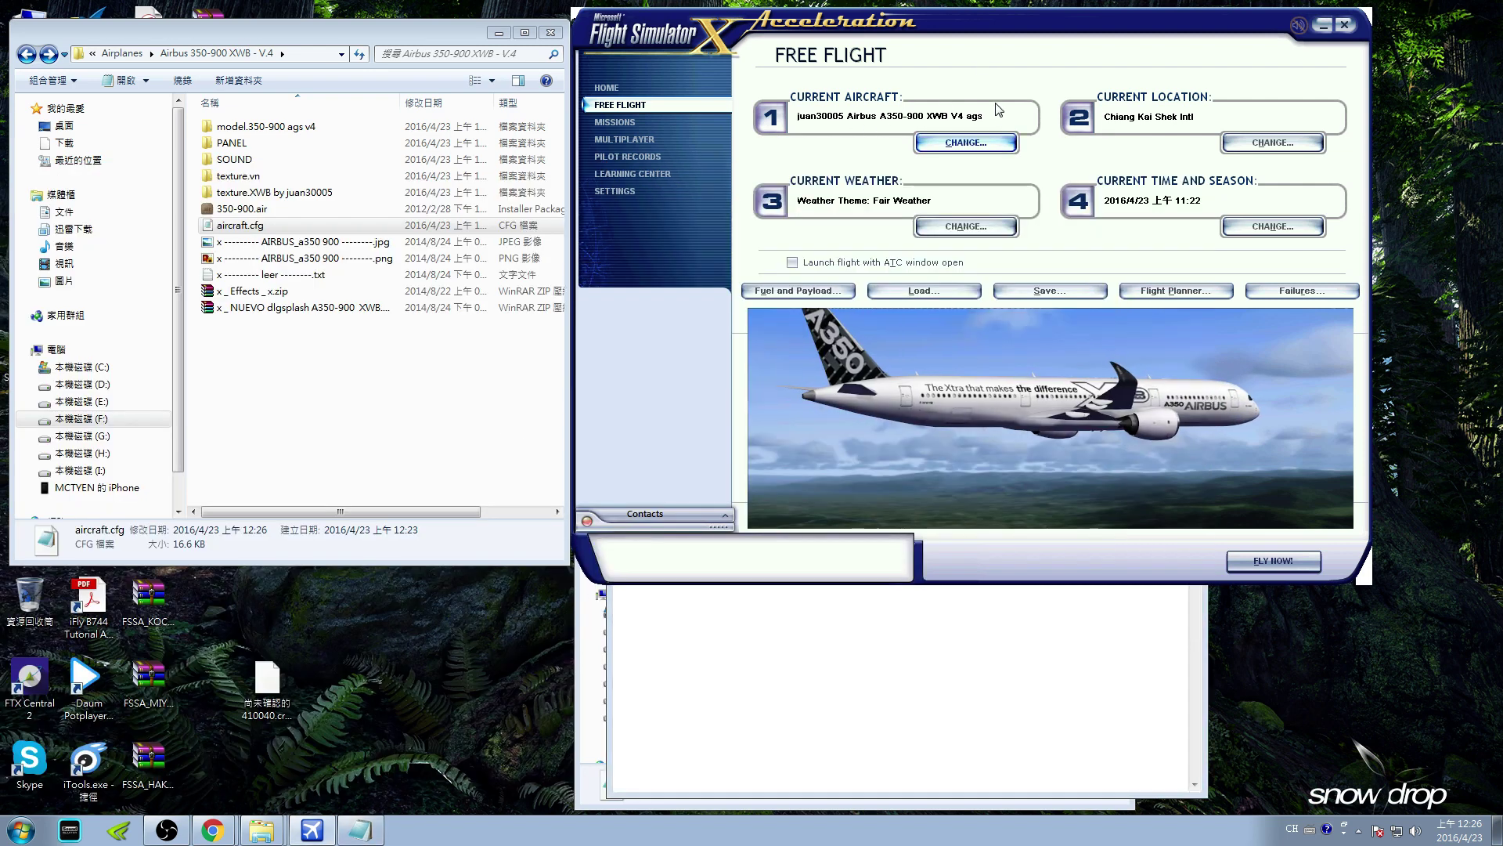
{"action": "left_click", "coordinate": [970, 145]}
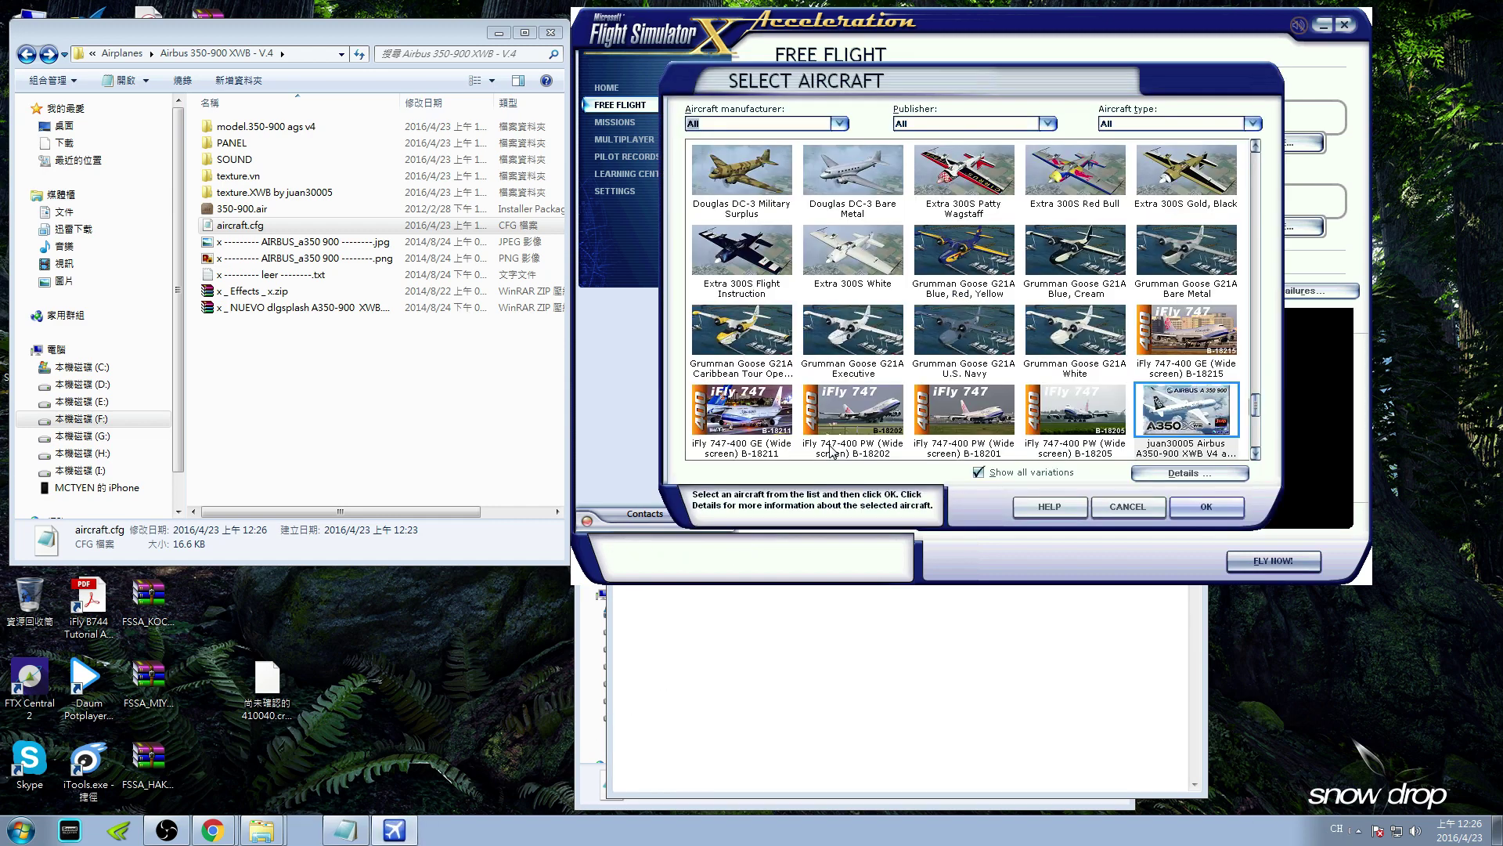
{"action": "left_click", "coordinate": [1252, 124]}
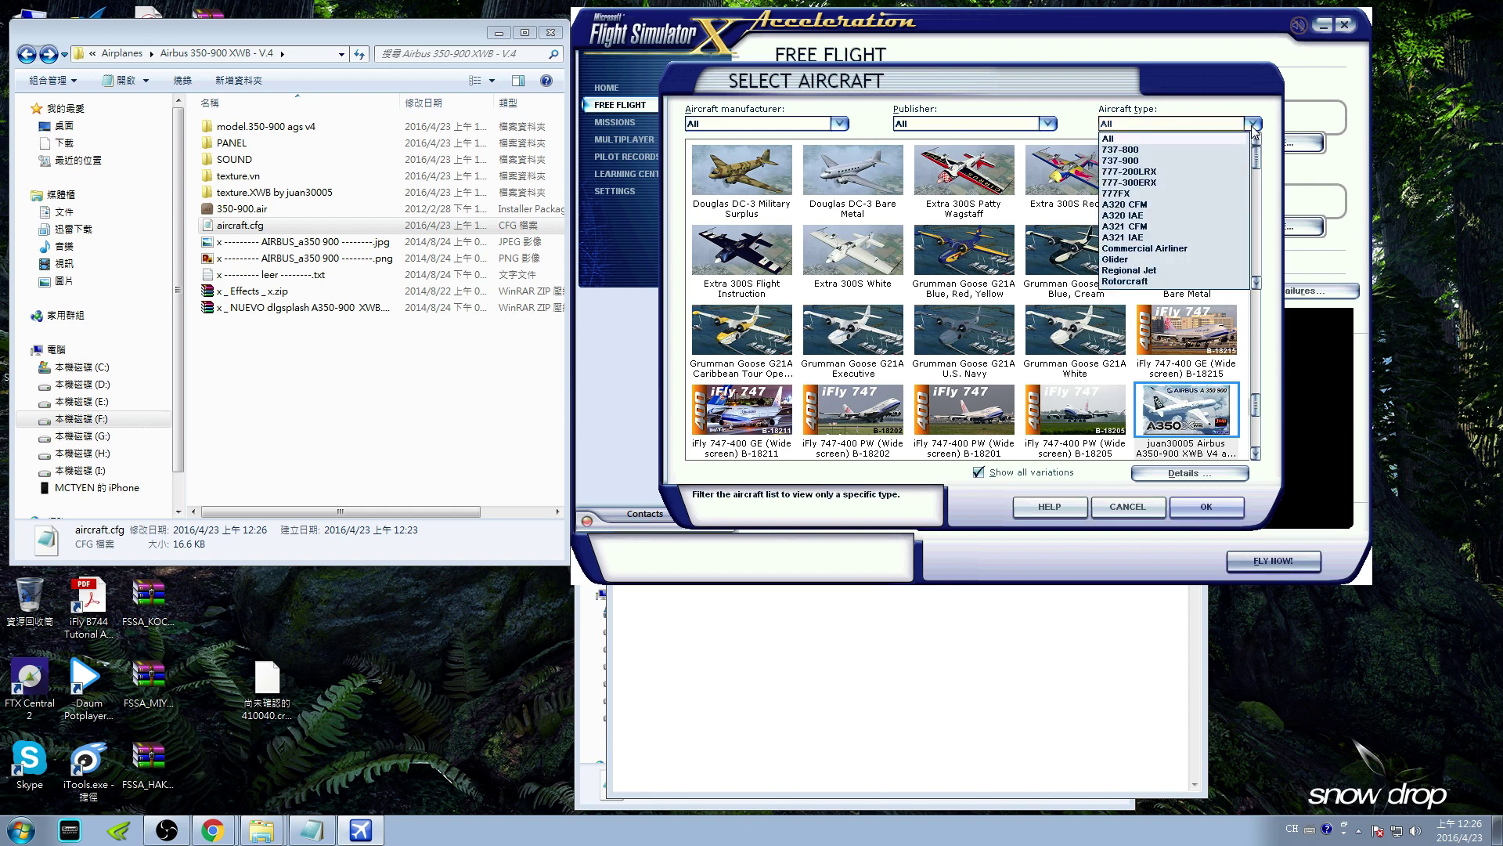
{"action": "left_click", "coordinate": [1162, 249]}
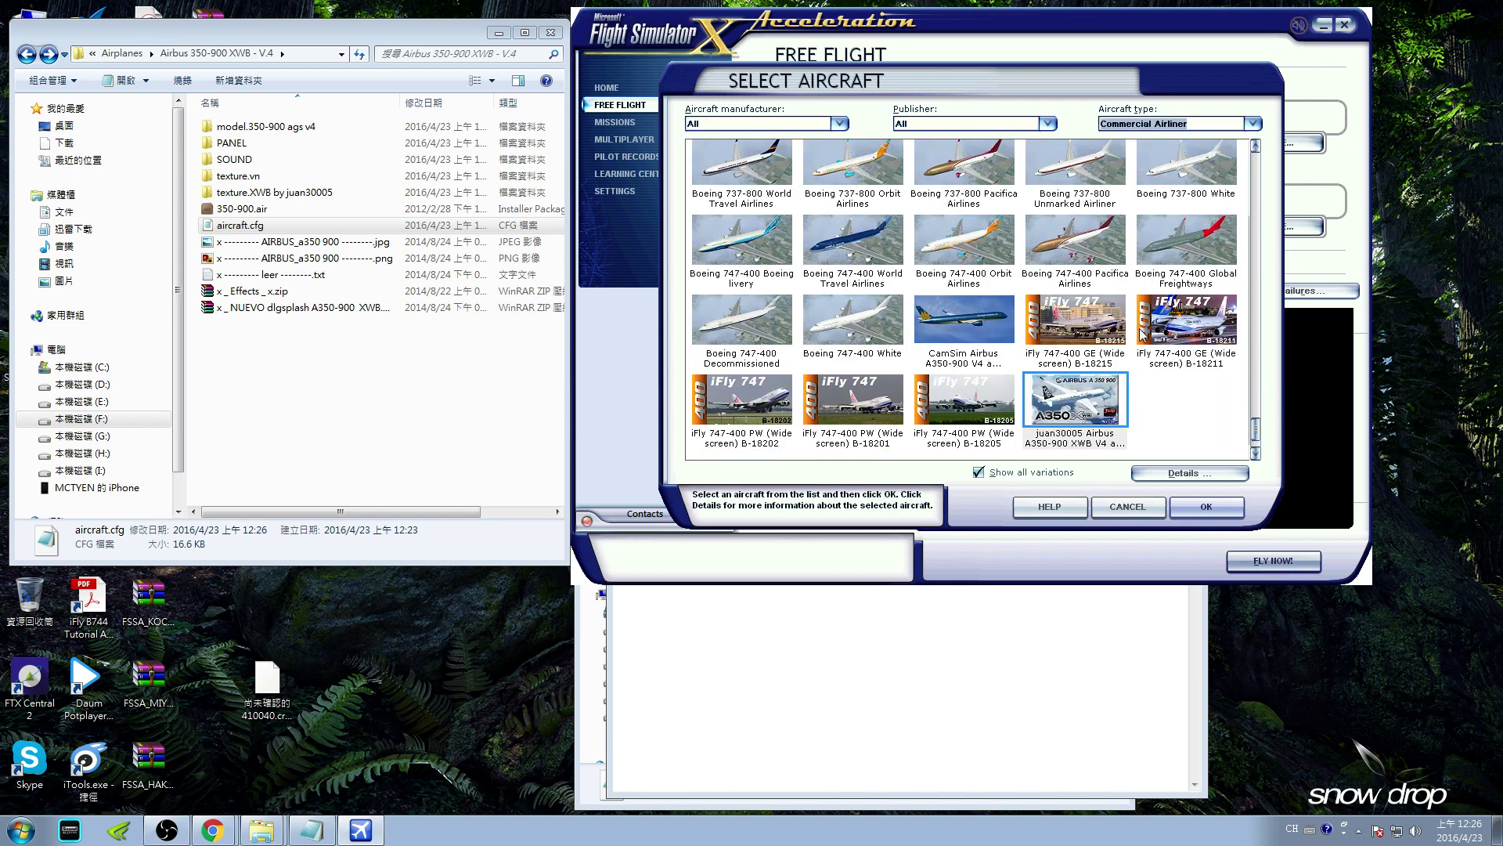
{"action": "left_click", "coordinate": [932, 303]}
{"action": "key", "text": "Escape"}
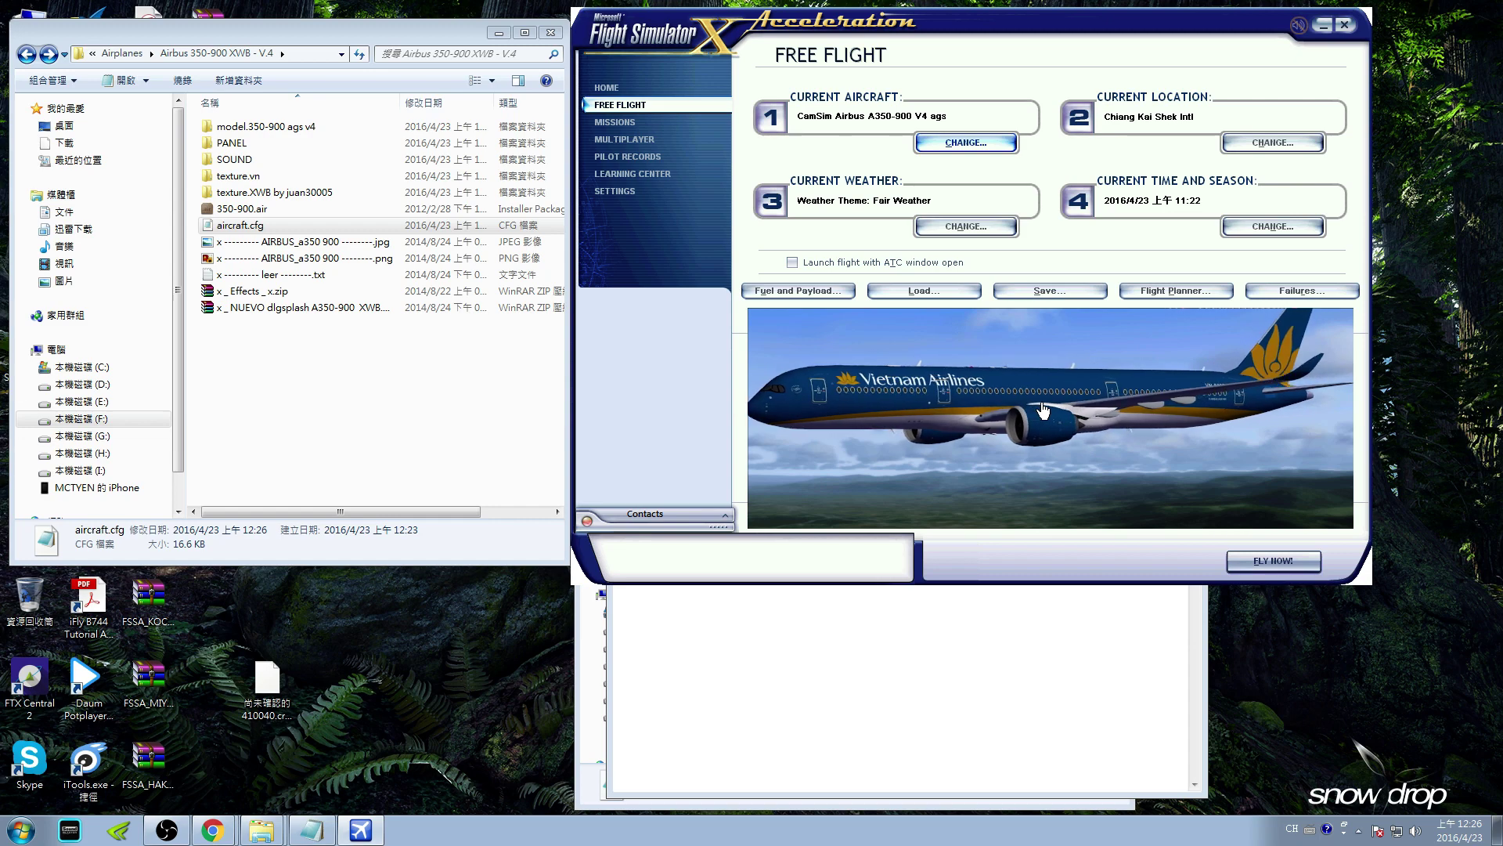
Start the flight and cycle from the cockpit to the outside locked spot view to inspect the Vietnam Airlines livery up close.
{"action": "left_click", "coordinate": [1237, 562]}
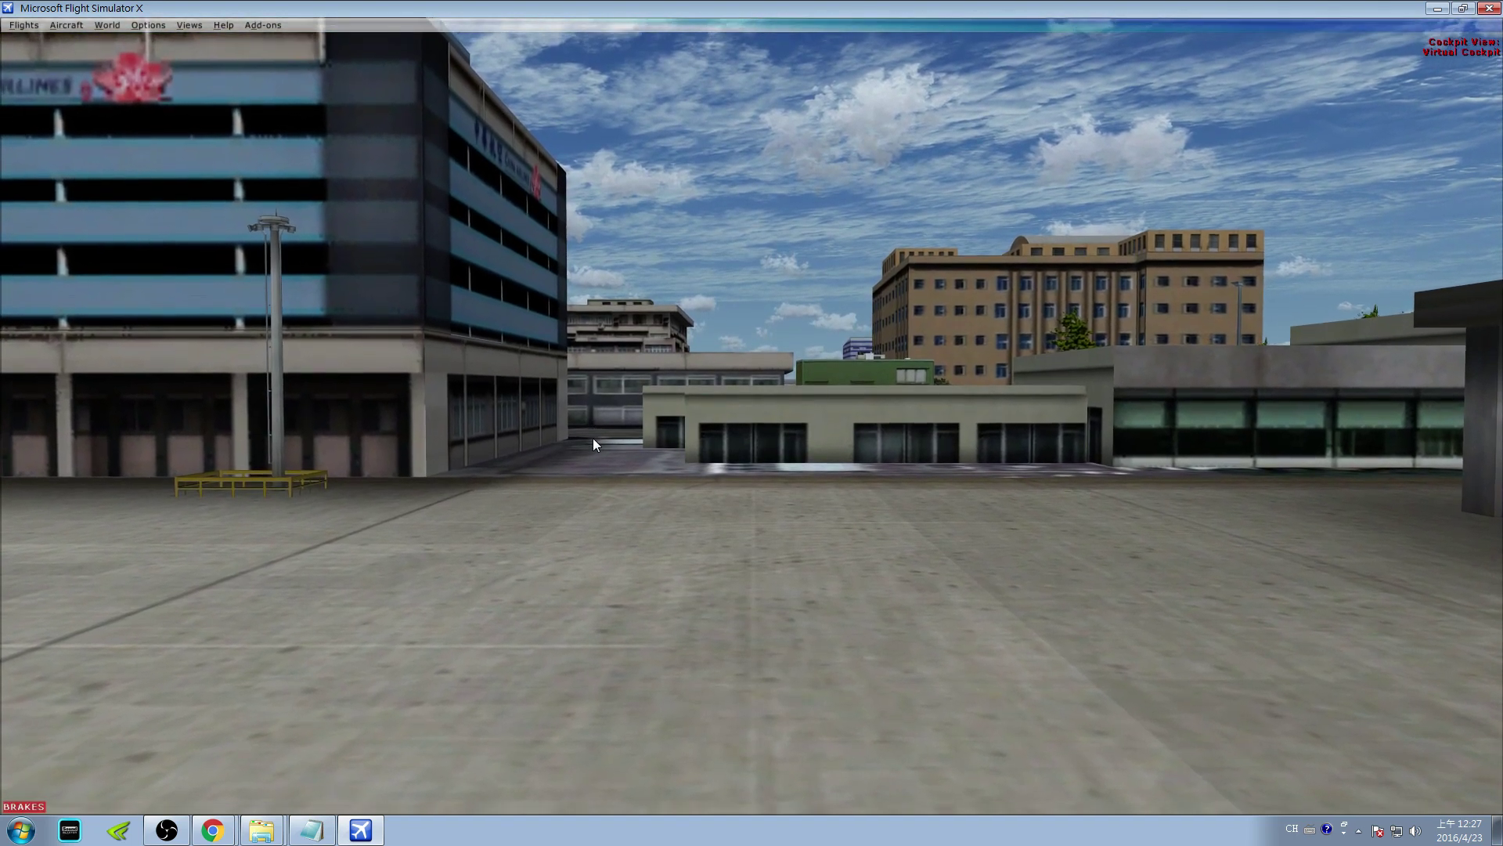
{"action": "key", "text": "period"}
{"action": "key", "text": "s"}
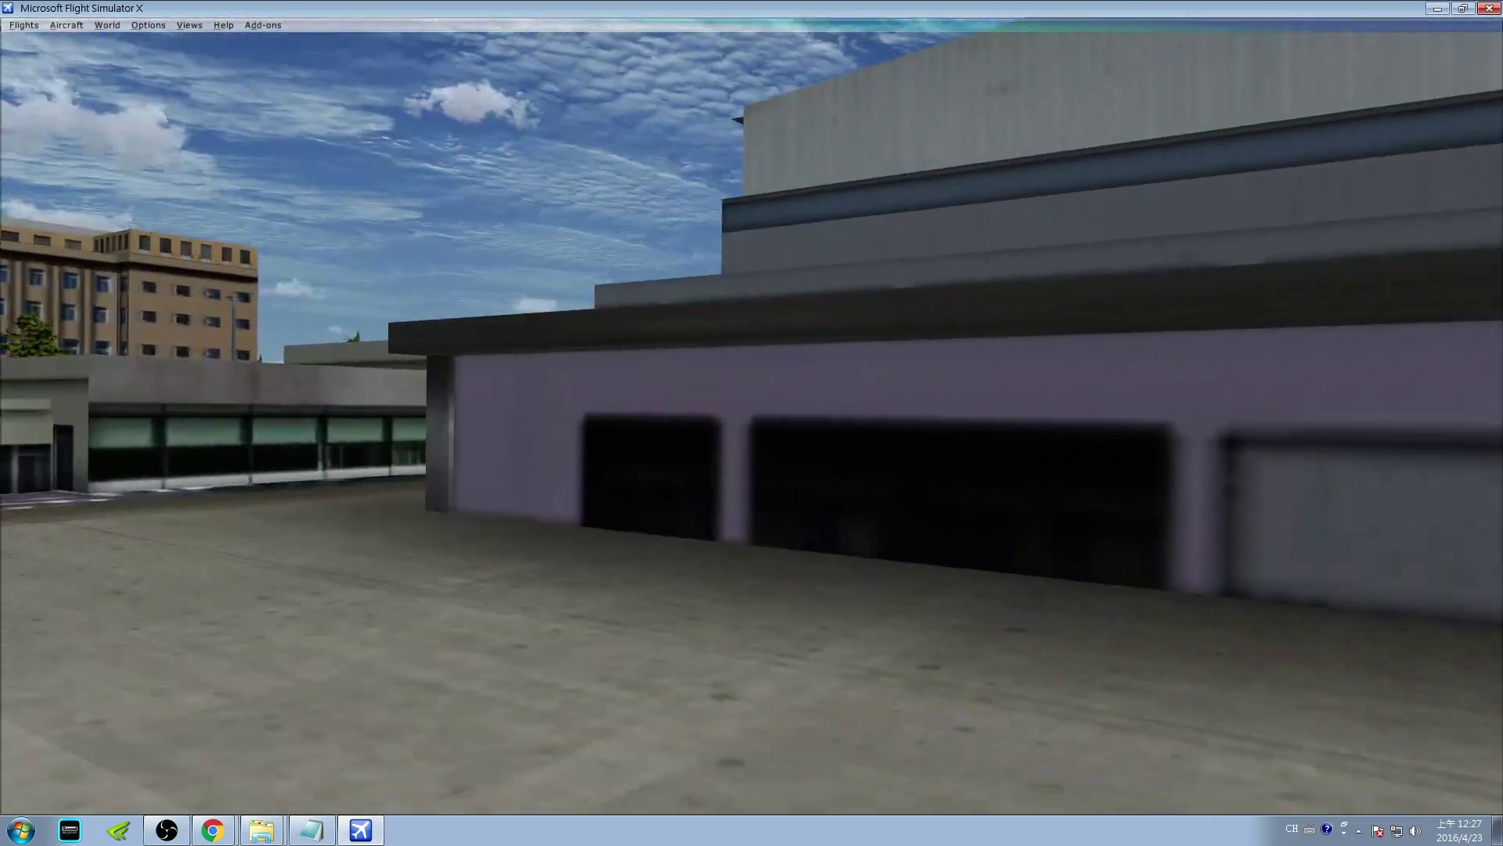
{"action": "key", "text": "s"}
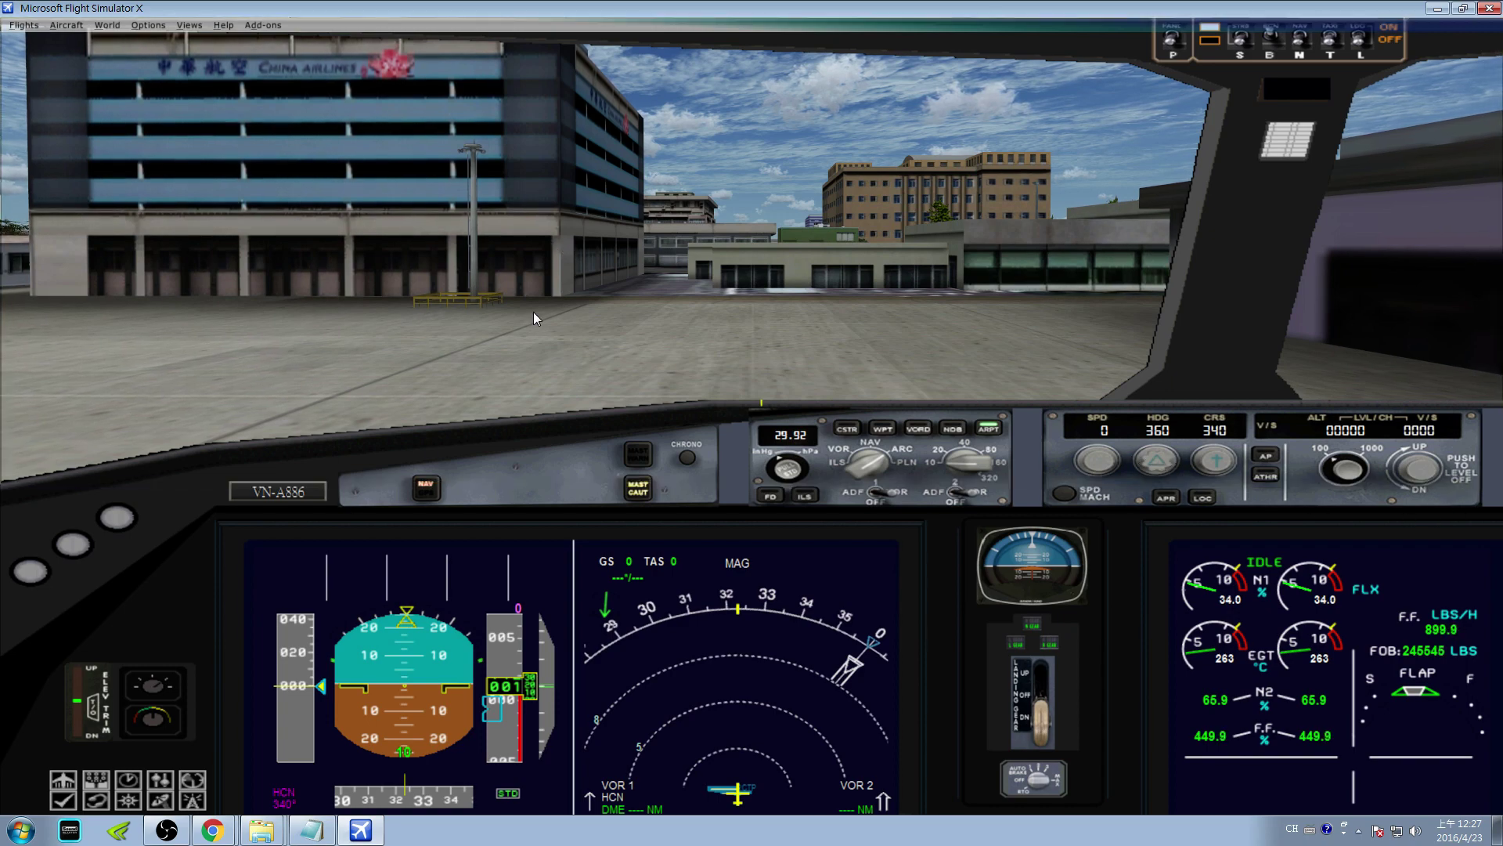
{"action": "key", "text": "s"}
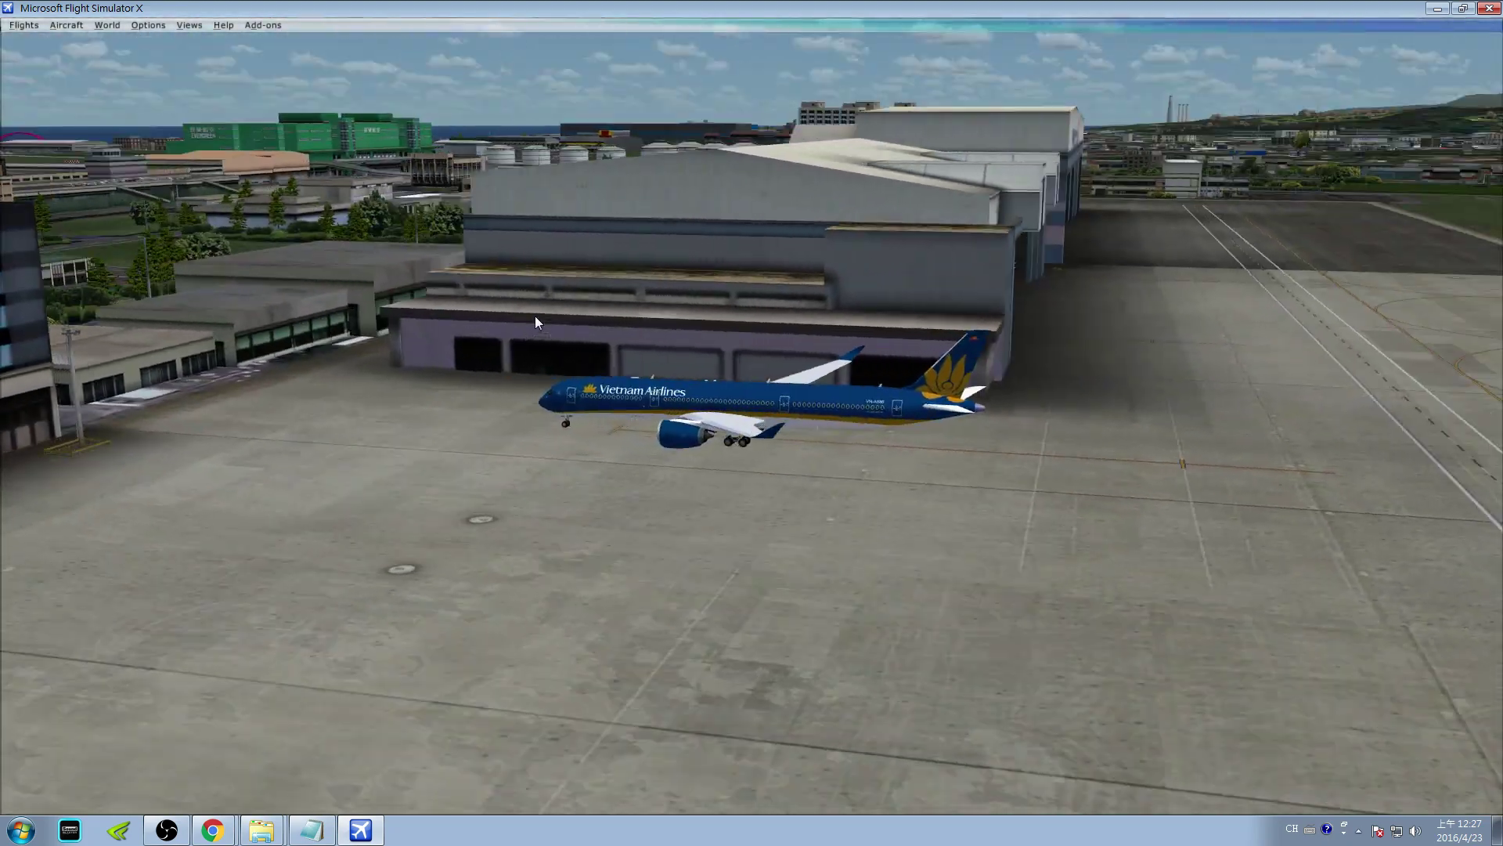
{"action": "scroll", "coordinate": [535, 322], "scroll_direction": "up", "scroll_amount": 5}
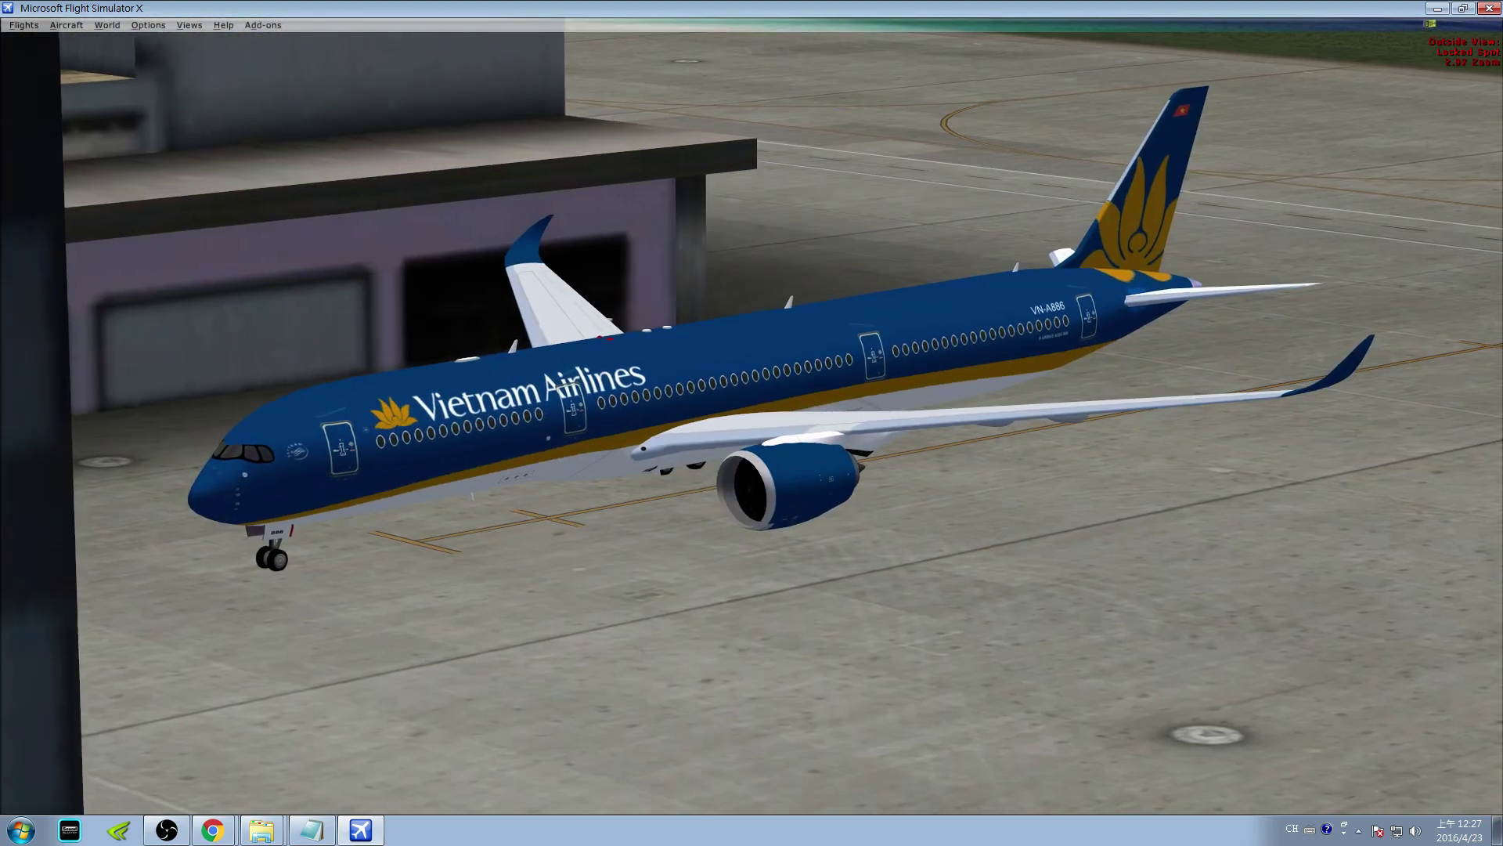
{"action": "scroll", "coordinate": [535, 322], "scroll_direction": "up", "scroll_amount": 3}
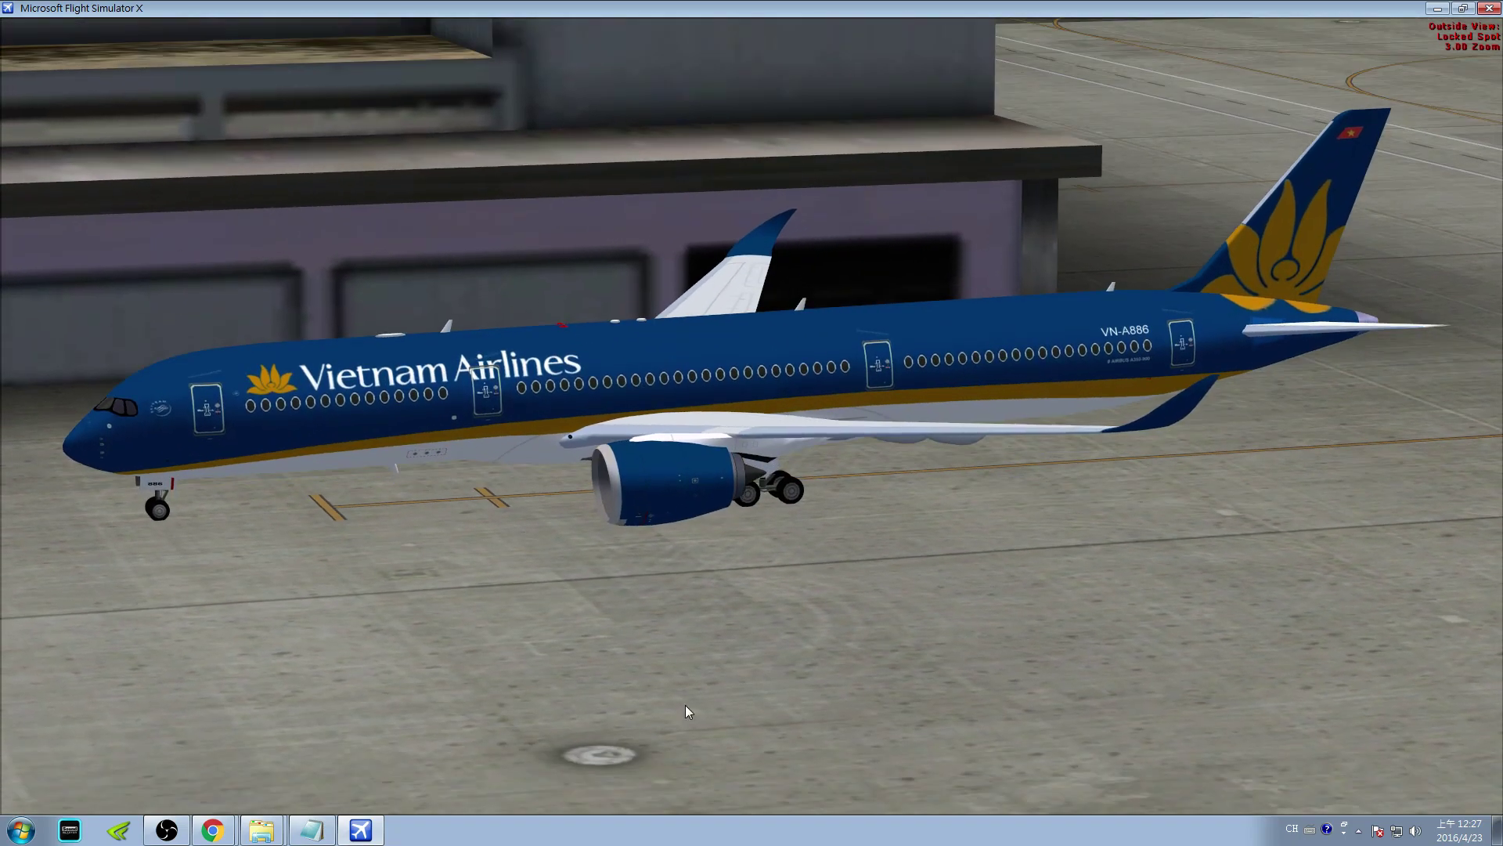
End the flight and close the livery's aircraft.cfg that is still open in Notepad.
{"action": "key", "text": "Escape"}
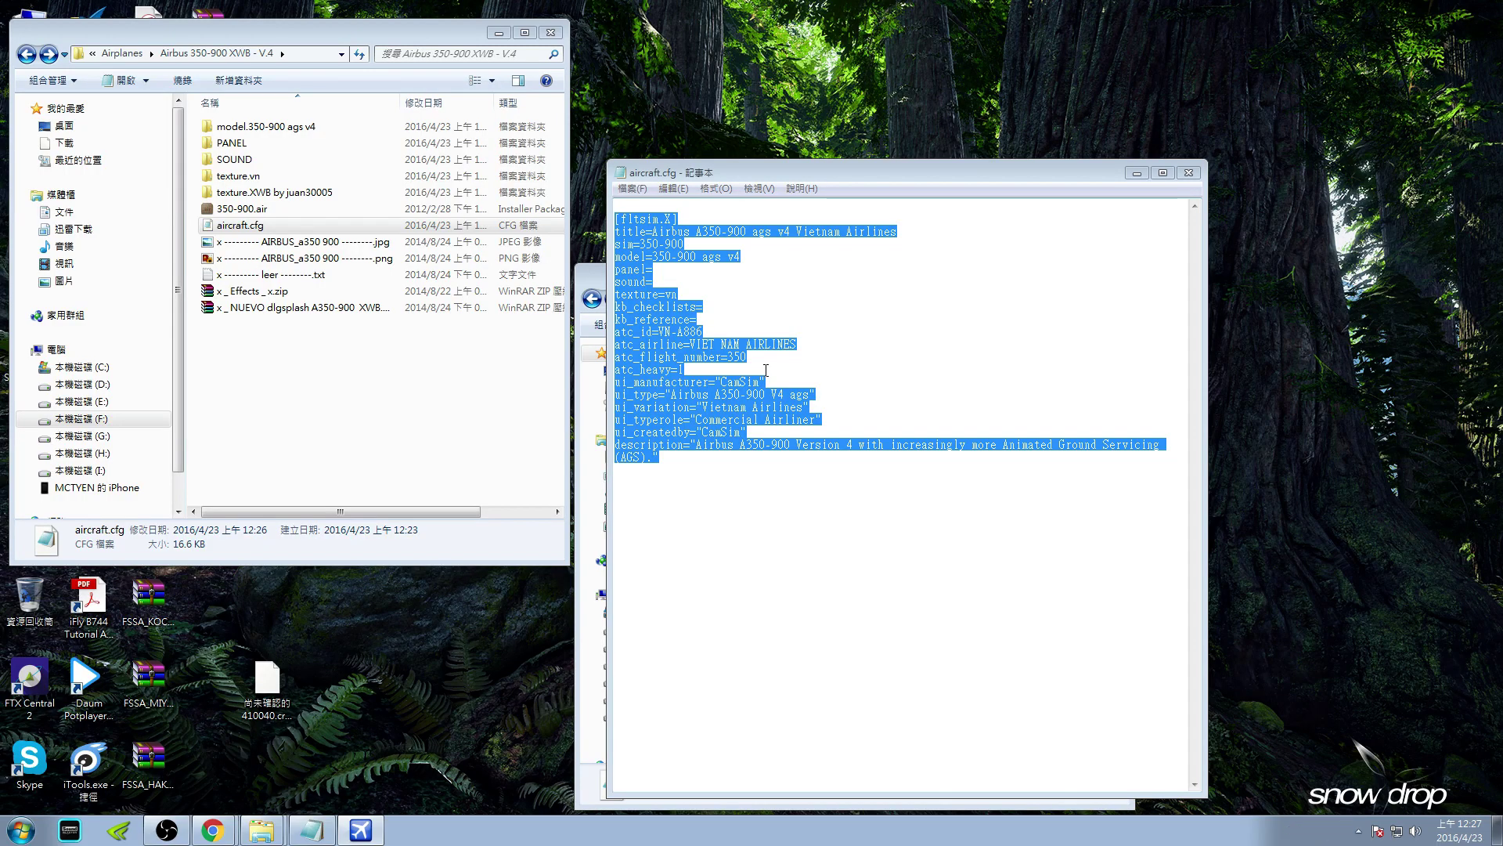
{"action": "left_click", "coordinate": [1177, 259]}
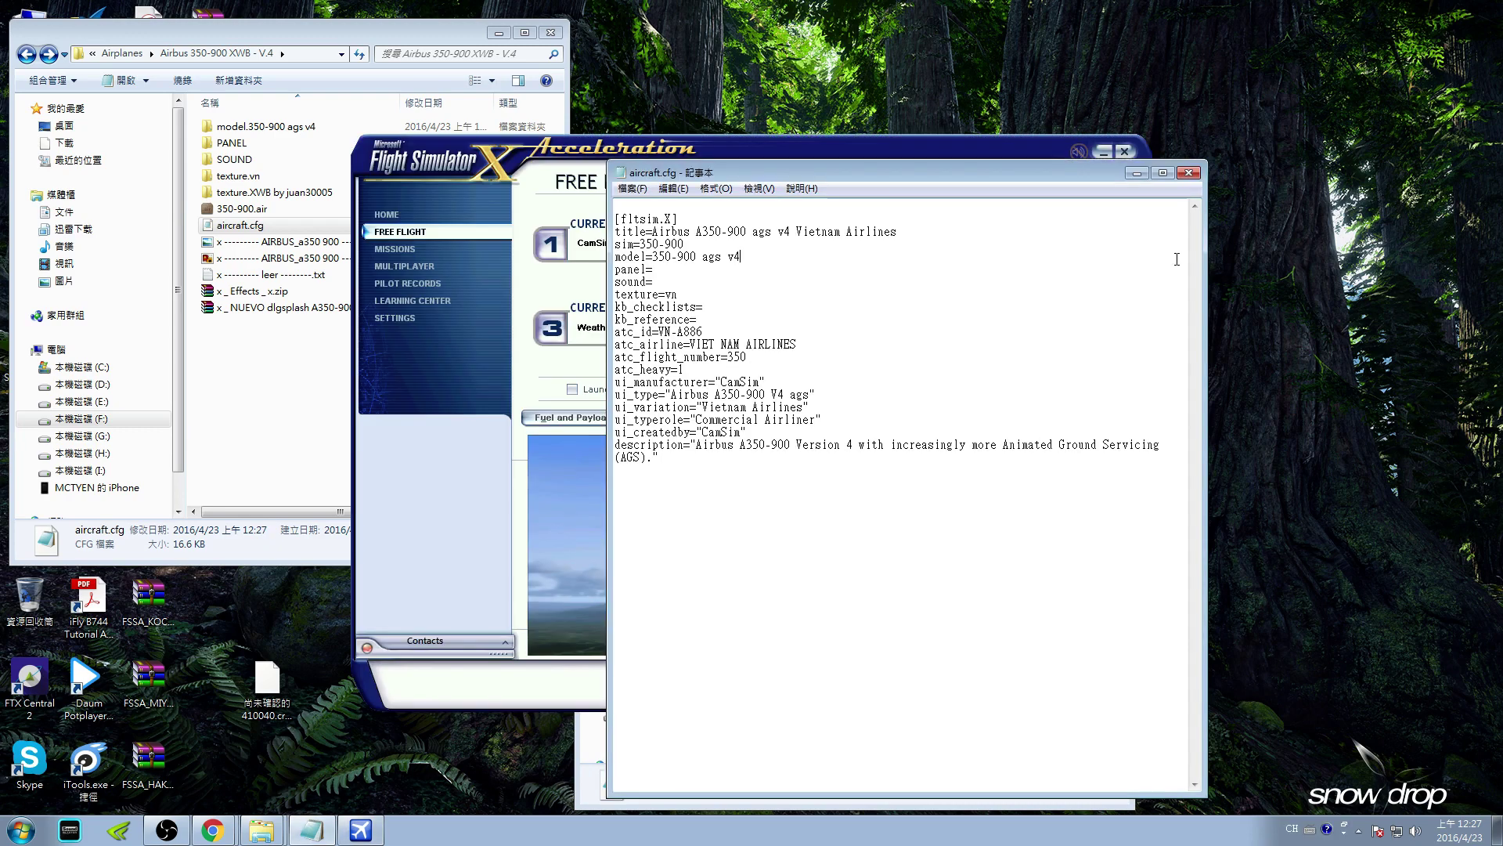
{"action": "left_click", "coordinate": [1188, 174]}
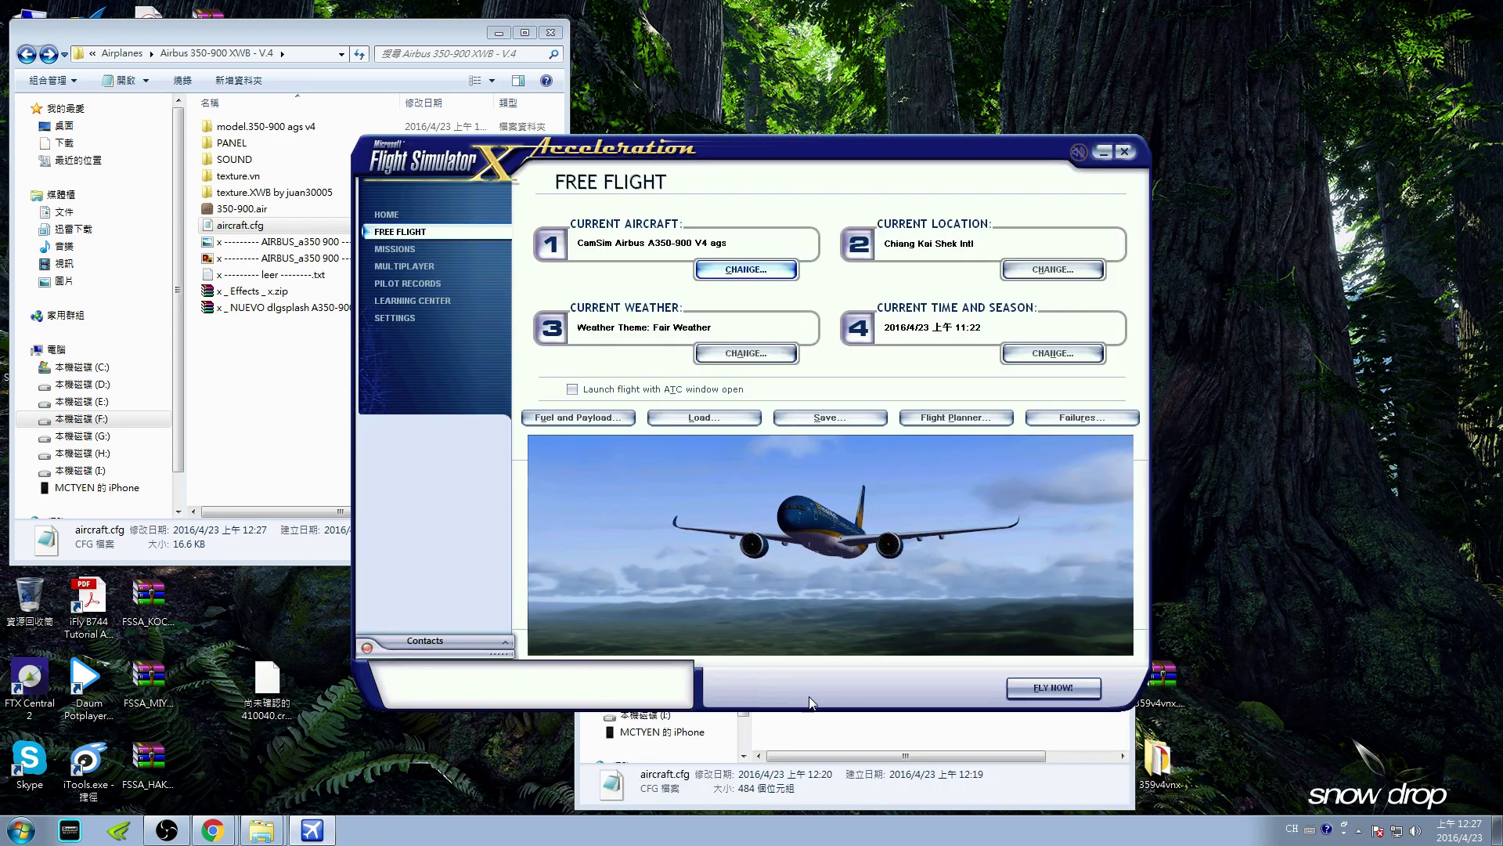
Move the Flight Simulator X window aside and close the CamSim Airbus 350-900 V4 Vietnam Airlines folder window.
{"action": "left_click", "coordinate": [851, 802]}
{"action": "left_click", "coordinate": [496, 691]}
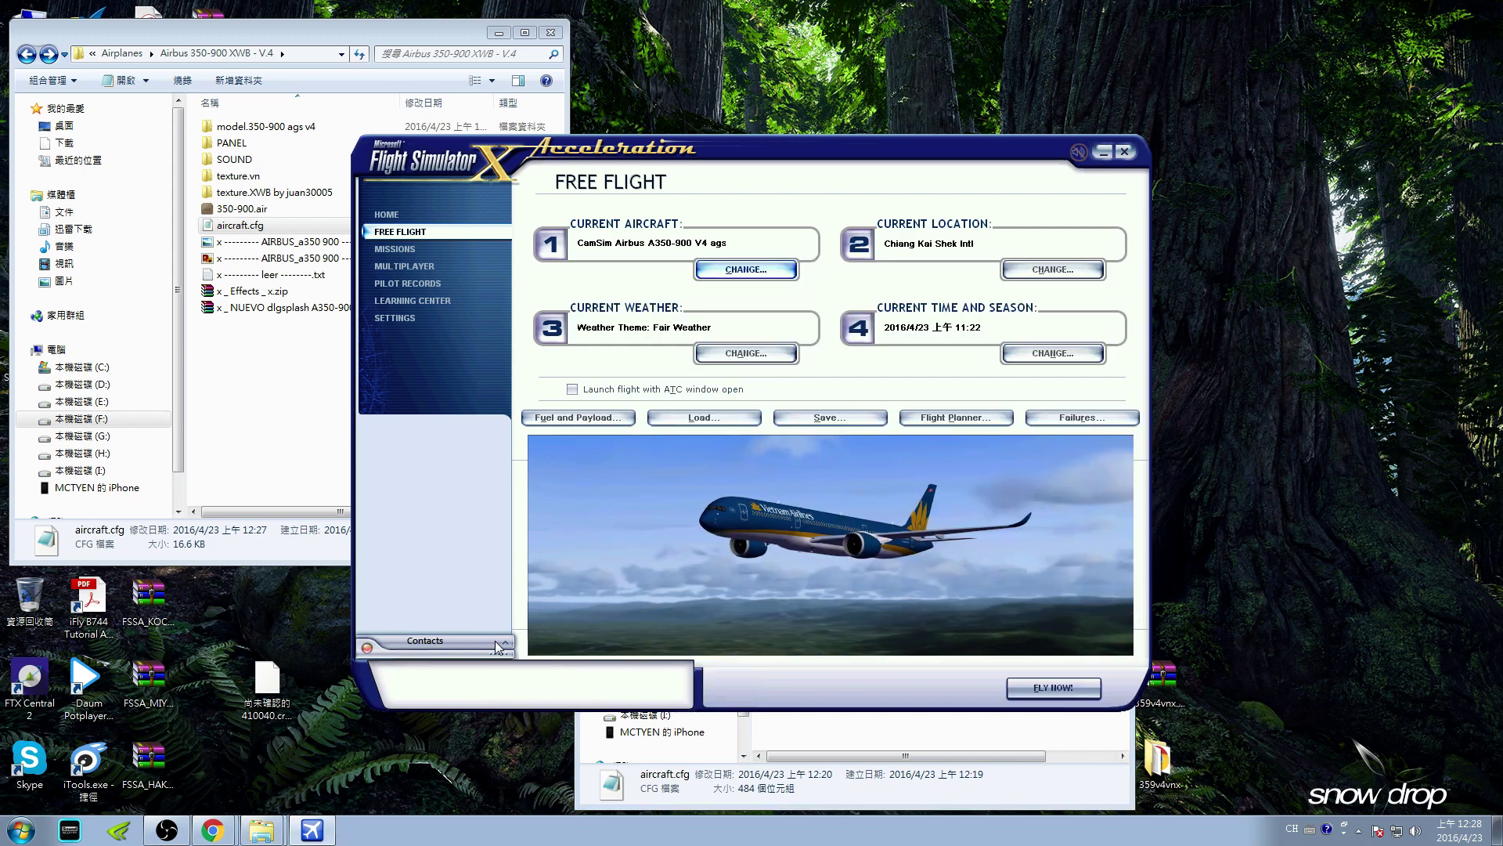
{"action": "left_click_drag", "start_coordinate": [639, 150], "coordinate": [296, 252]}
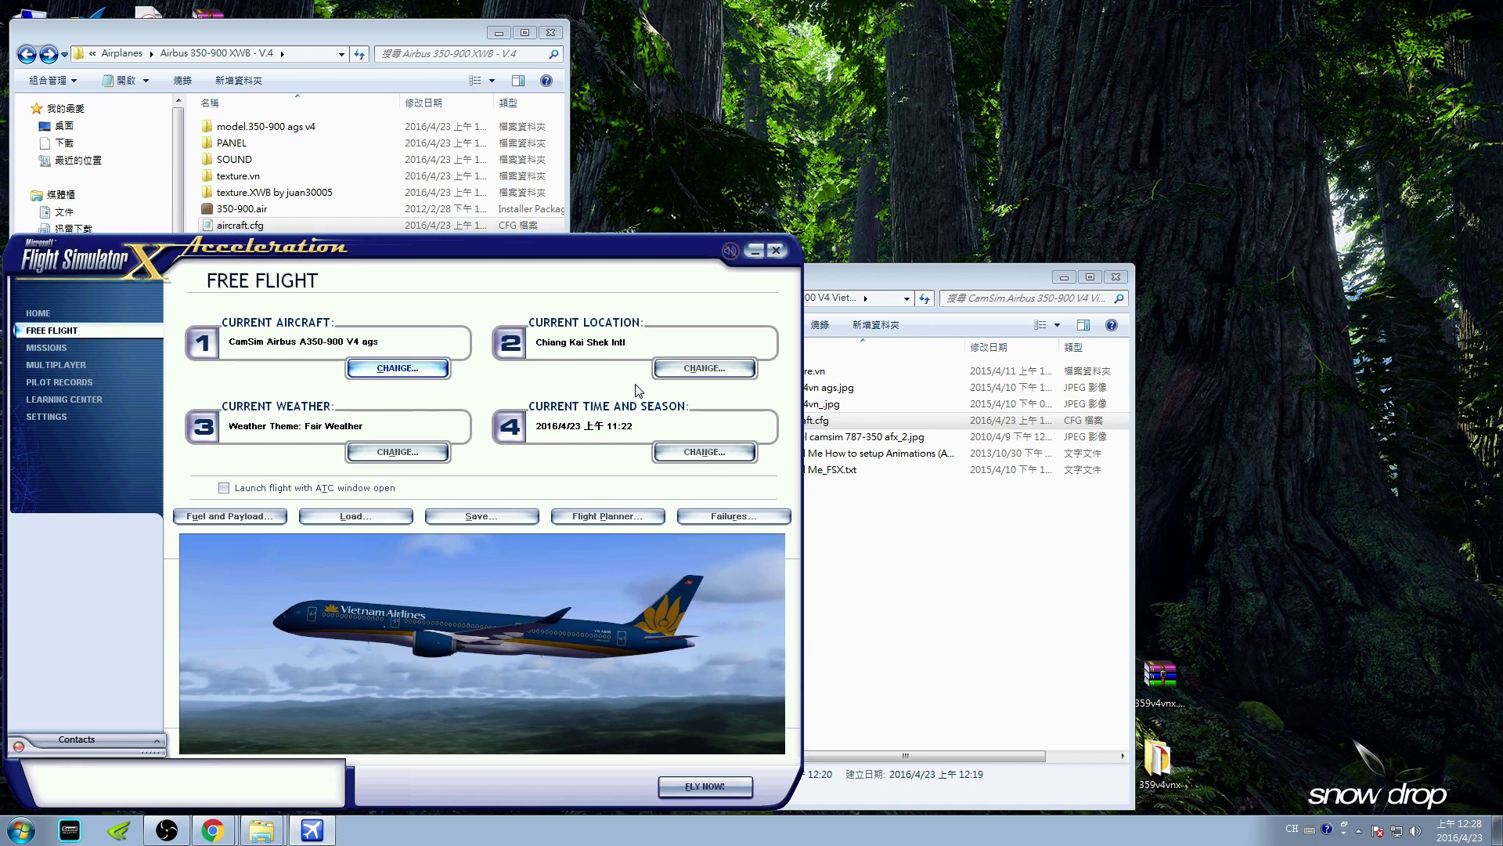
{"action": "left_click", "coordinate": [979, 803]}
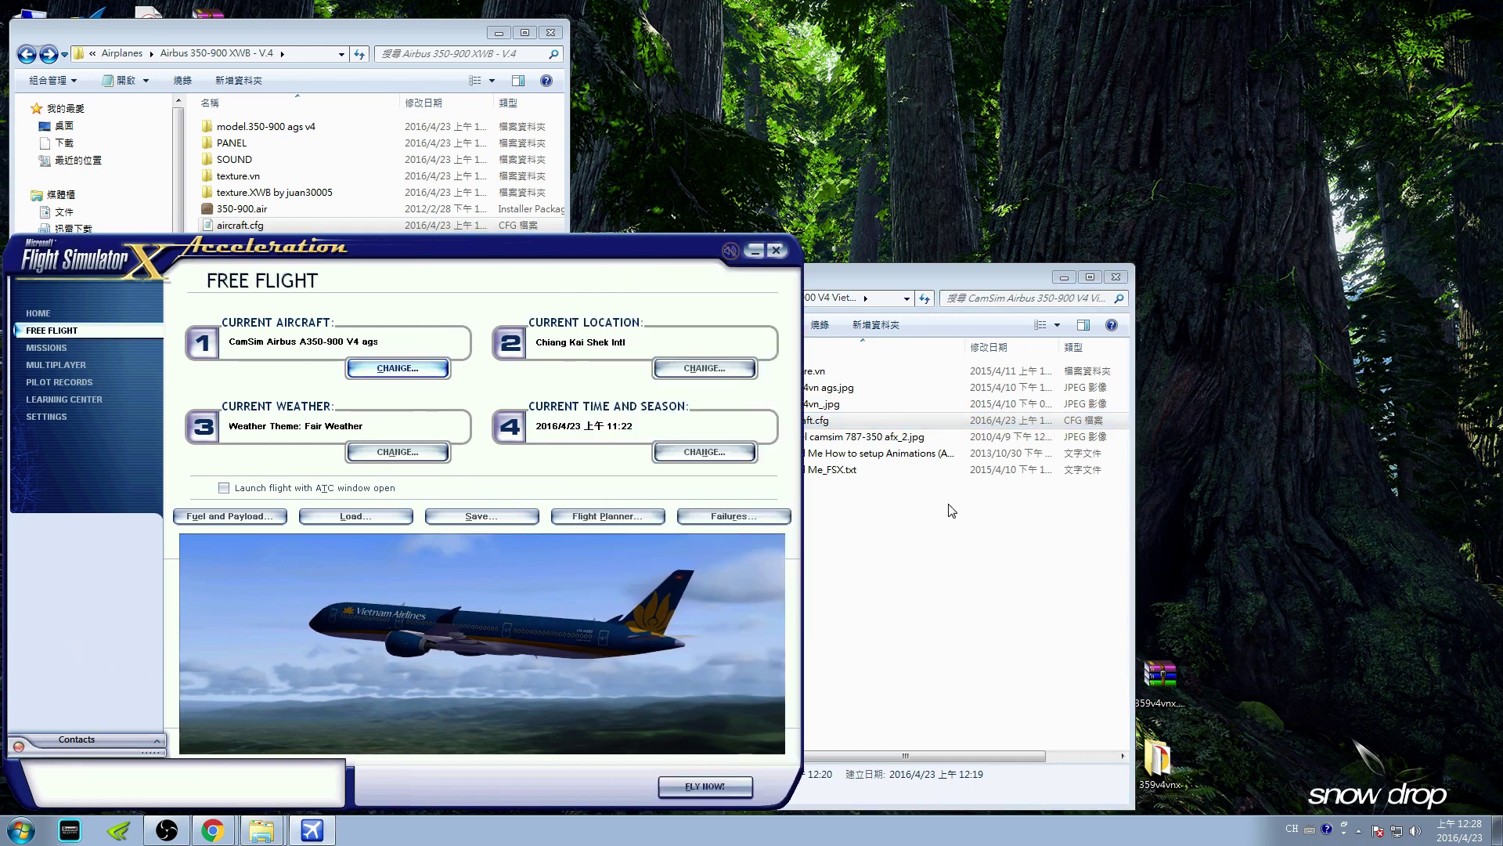
{"action": "left_click", "coordinate": [926, 285]}
{"action": "left_click", "coordinate": [1090, 276]}
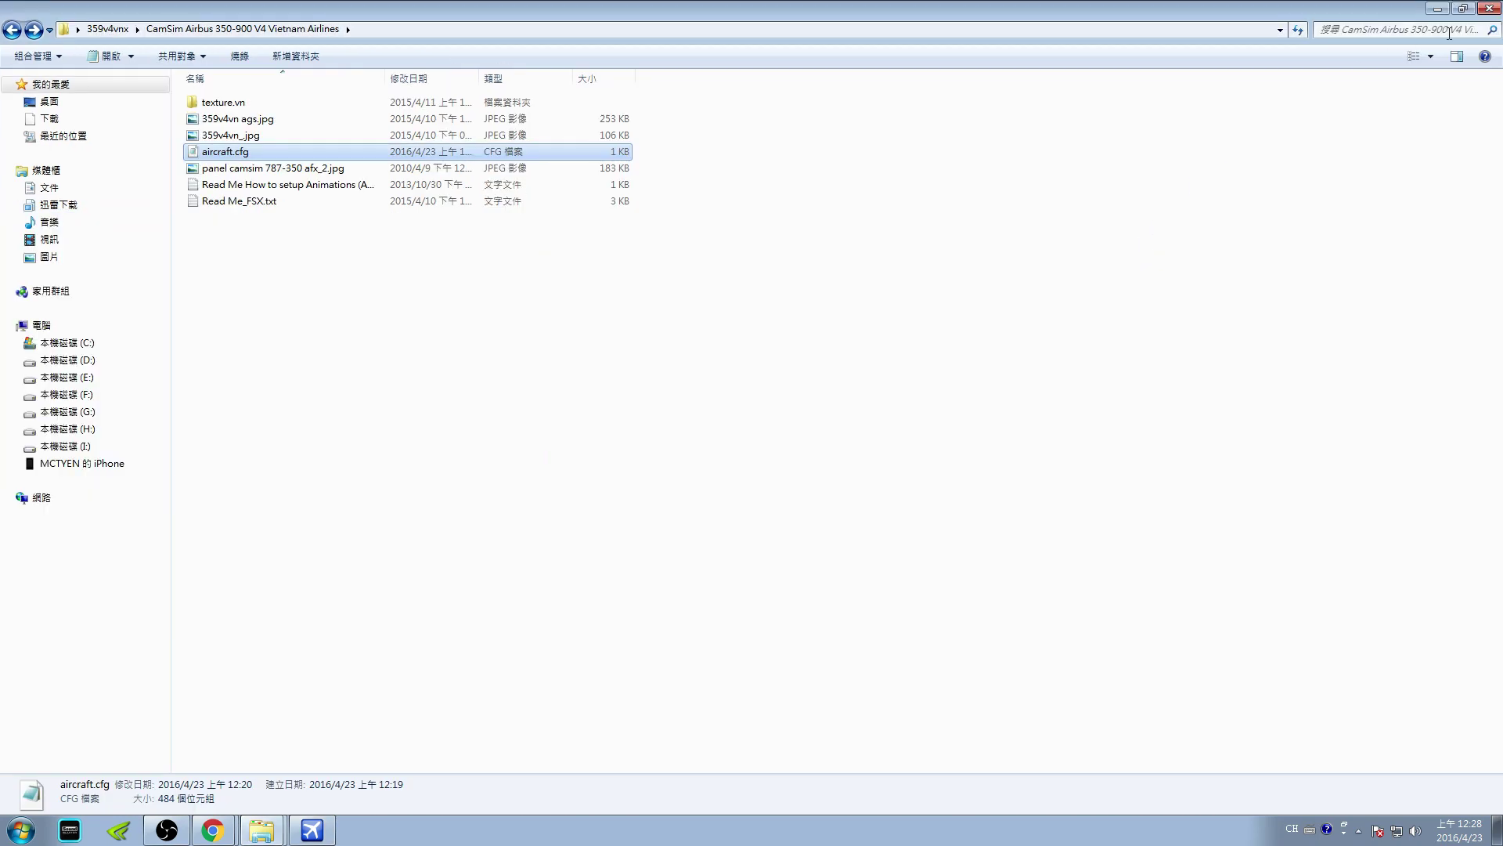
{"action": "left_click", "coordinate": [1490, 8]}
Place the Flight Simulator X window beside the Airbus 350-900 XWB - V.4 folder window so that both are fully visible.
{"action": "left_click_drag", "start_coordinate": [470, 270], "coordinate": [1049, 40]}
{"action": "left_click", "coordinate": [389, 445]}
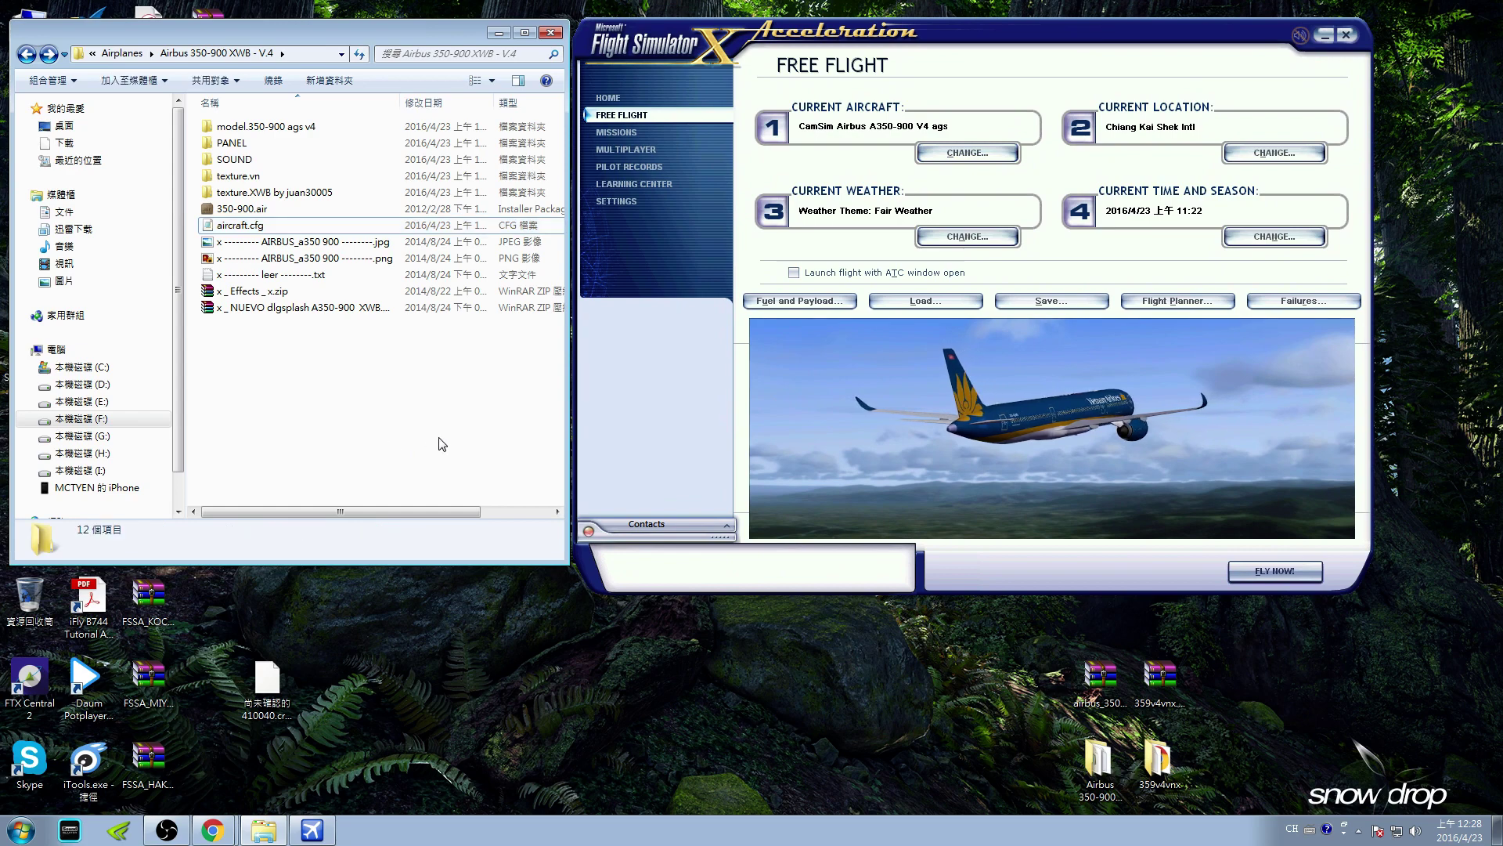
{"action": "left_click", "coordinate": [1030, 450]}
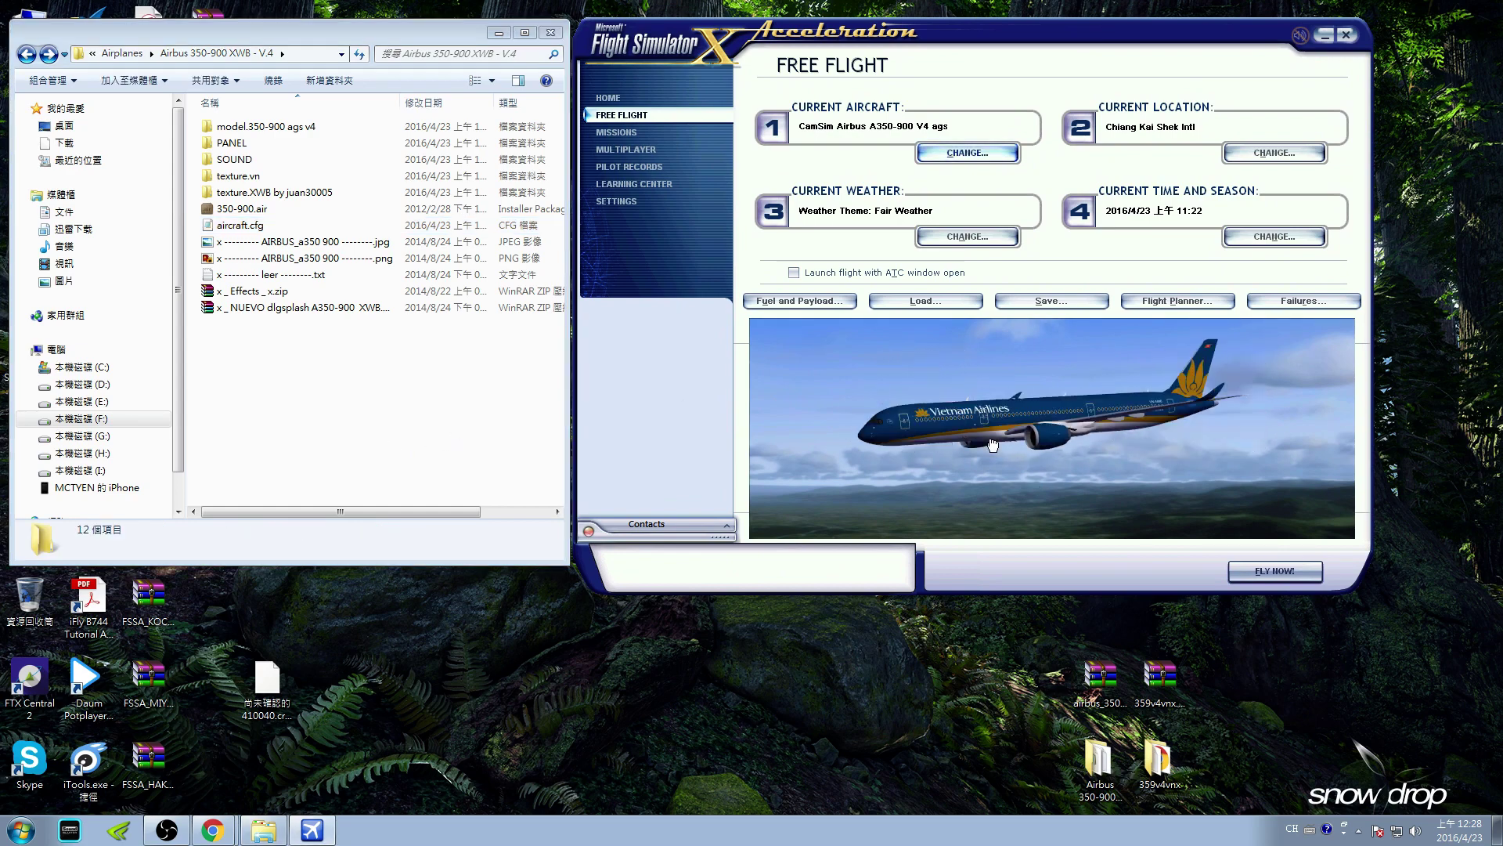